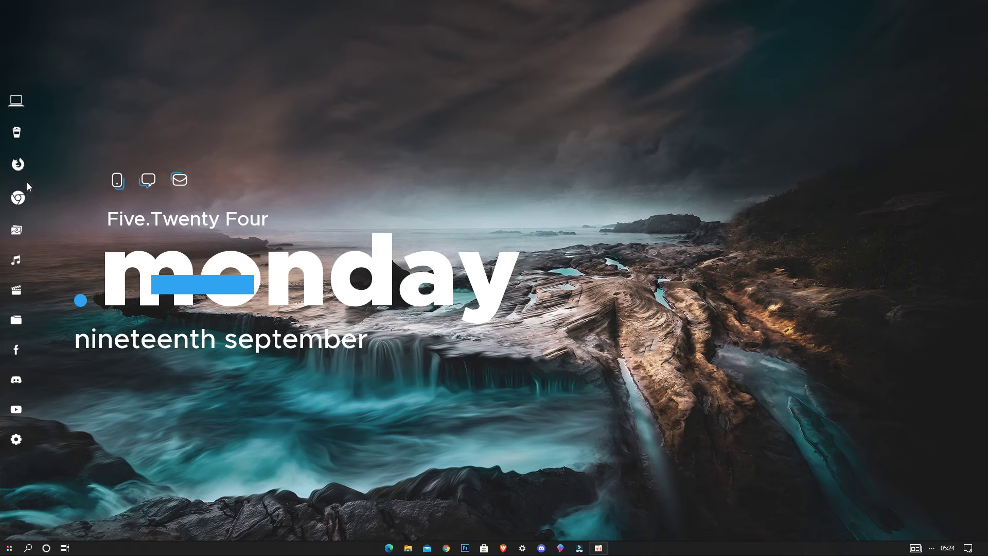
# Look through This PC, Quick access, Local Disk (C:) and Downloads in File Explorer, trying the window maximized and restored, and close it.
pyautogui.click(24, 112)
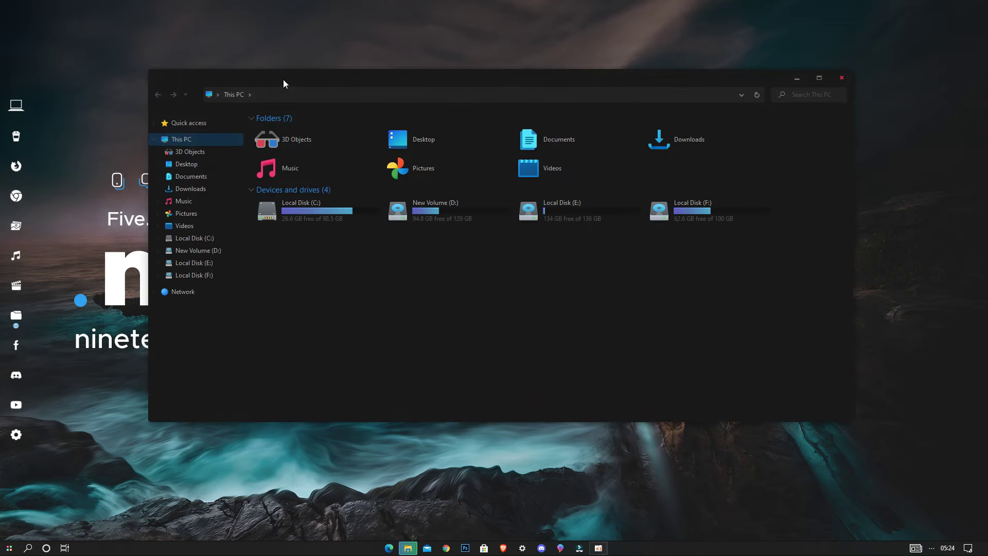
pyautogui.moveTo(283, 79); pyautogui.dragTo(244, 4)
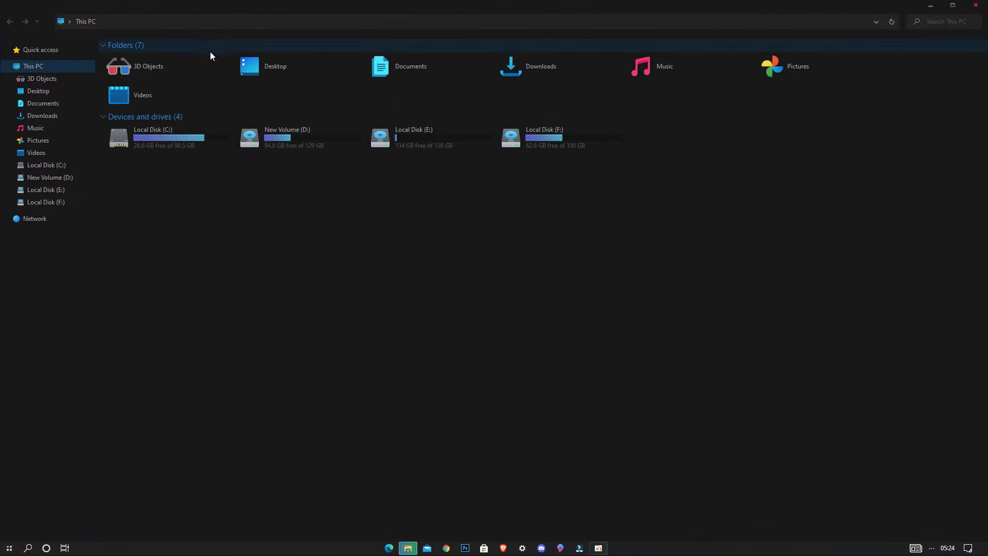
pyautogui.click(81, 52)
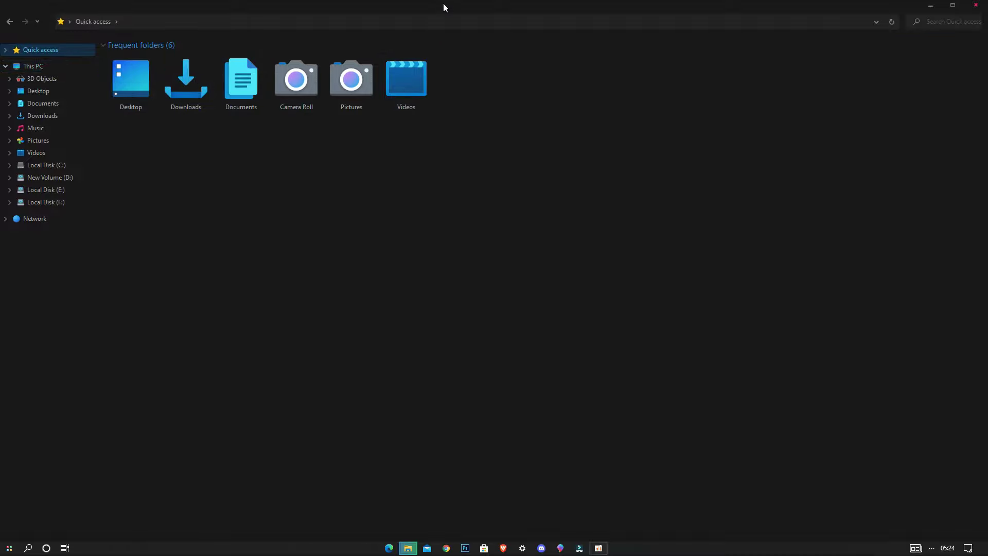
pyautogui.moveTo(444, 3); pyautogui.dragTo(545, 69)
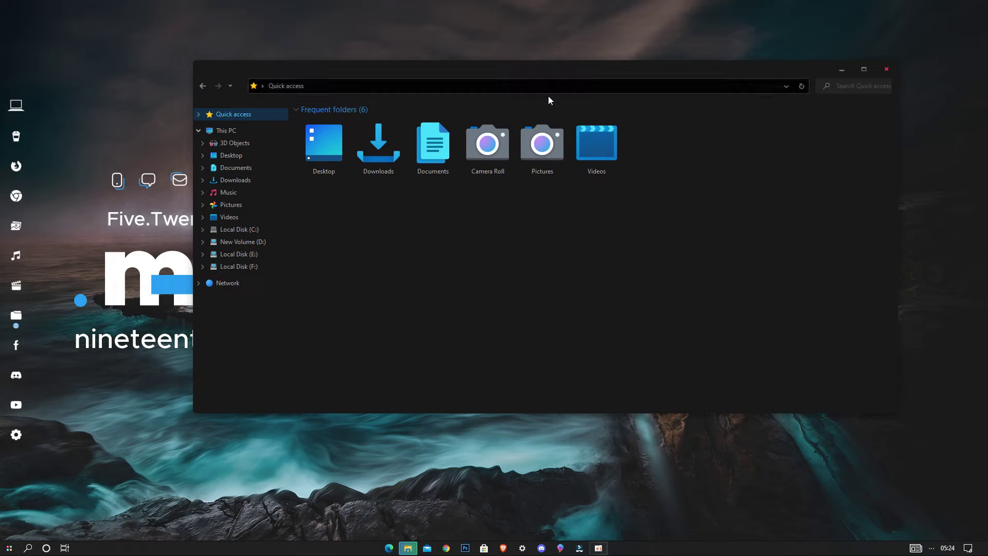
pyautogui.click(255, 134)
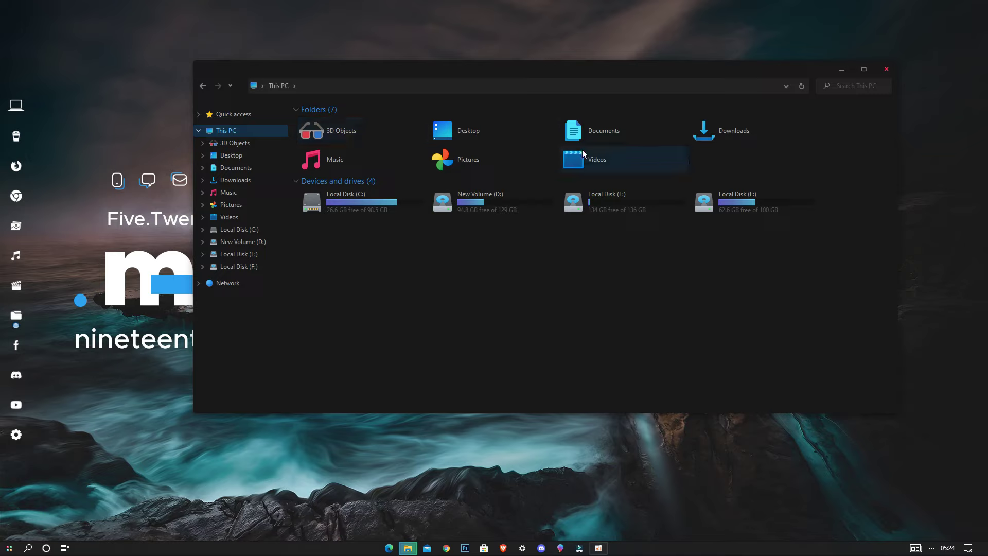
pyautogui.doubleClick(408, 206)
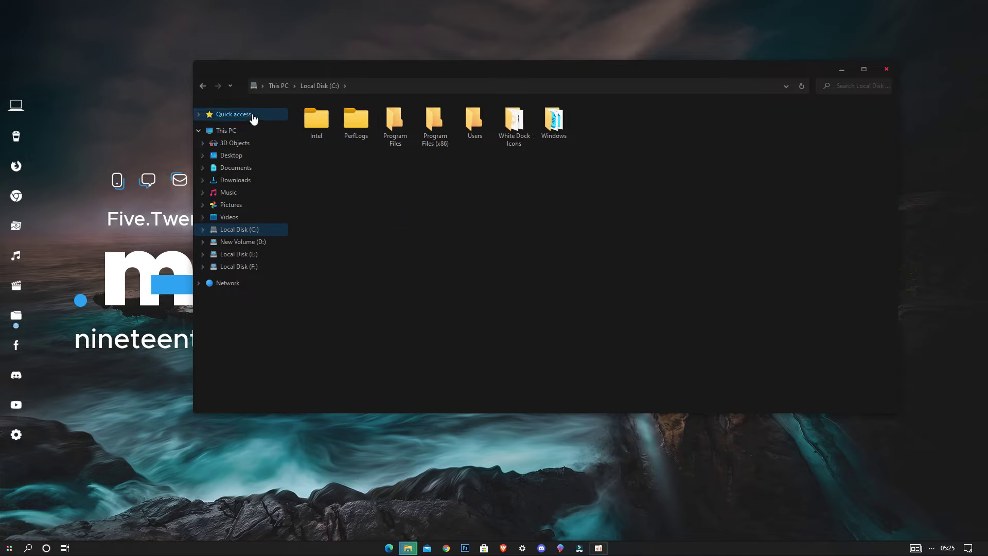
pyautogui.click(250, 182)
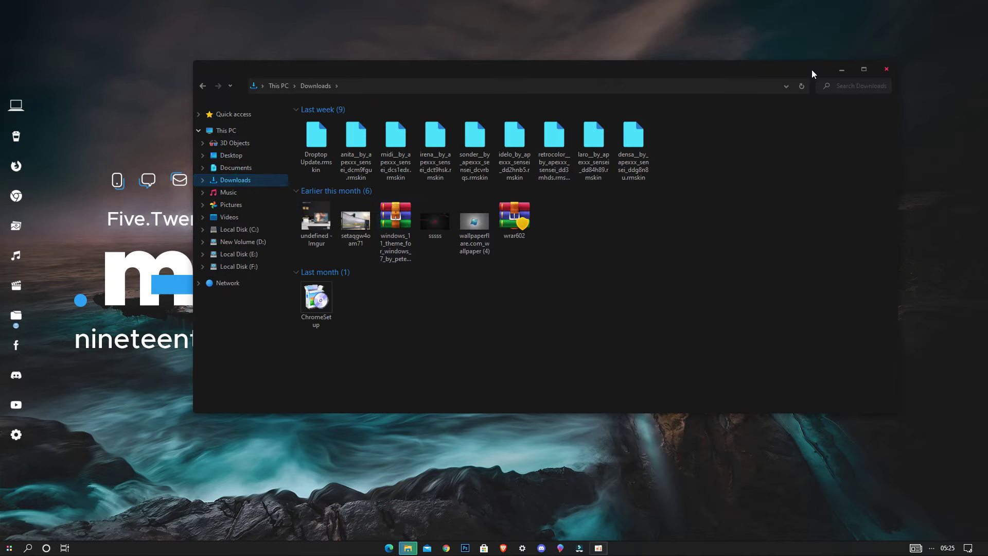
pyautogui.click(886, 70)
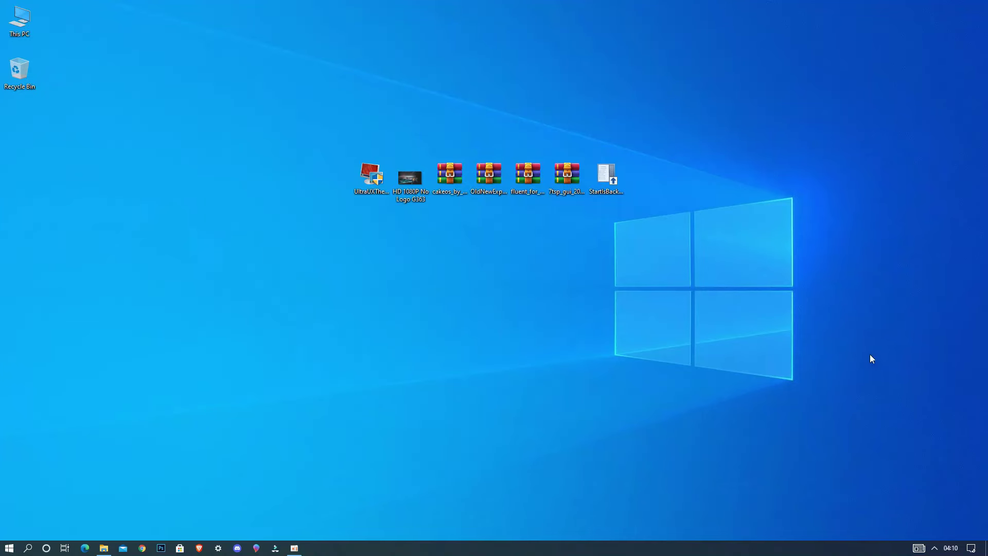
# Run the UltraUXThemePatcher 4.2.0 installer from the desktop, accept the license agreement and complete the setup.
pyautogui.click(383, 176)
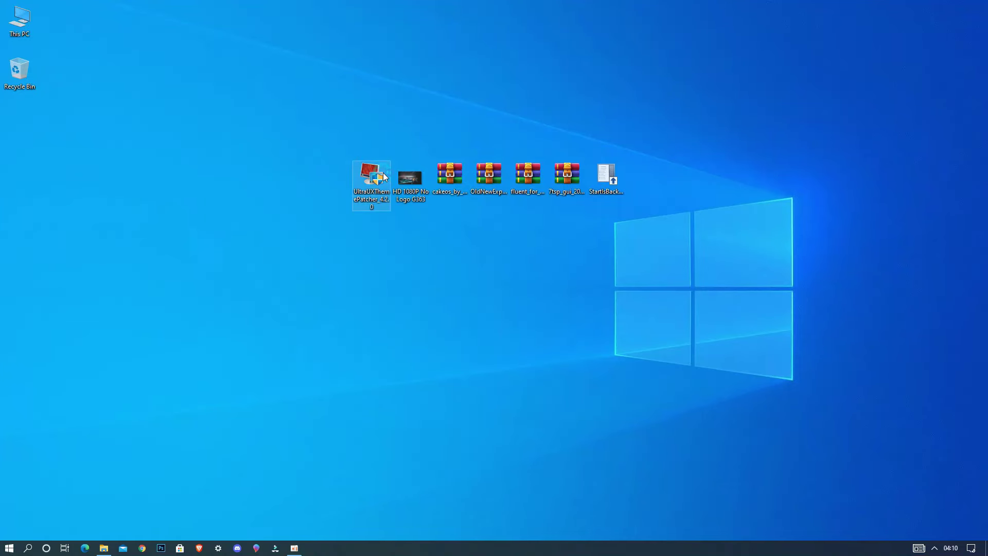
pyautogui.doubleClick(383, 176)
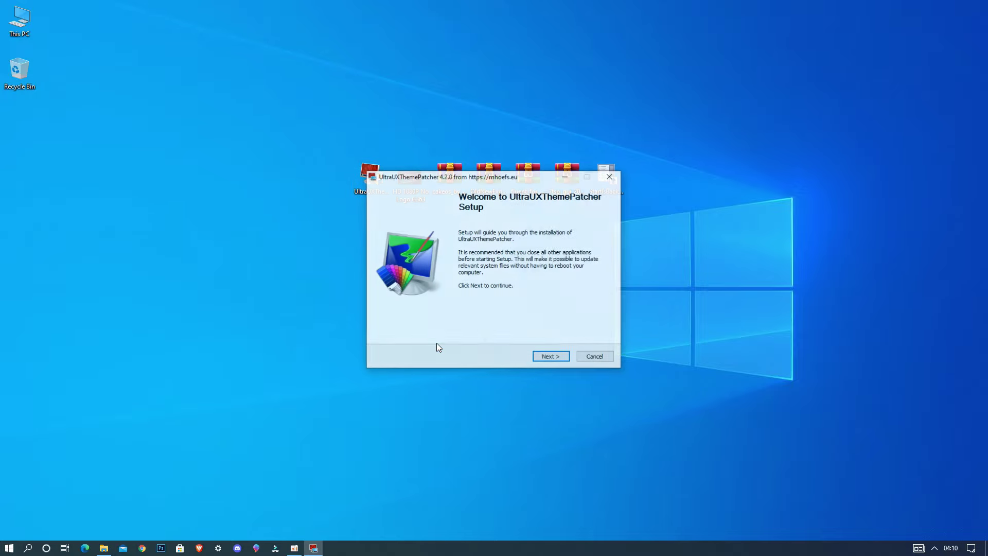
pyautogui.click(552, 356)
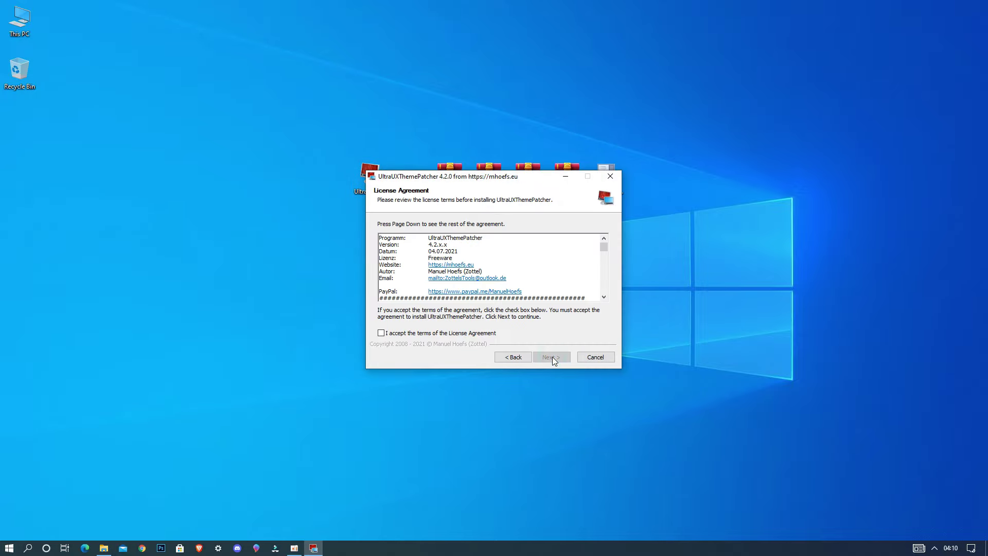
pyautogui.click(492, 333)
pyautogui.click(546, 353)
pyautogui.click(545, 354)
pyautogui.click(546, 354)
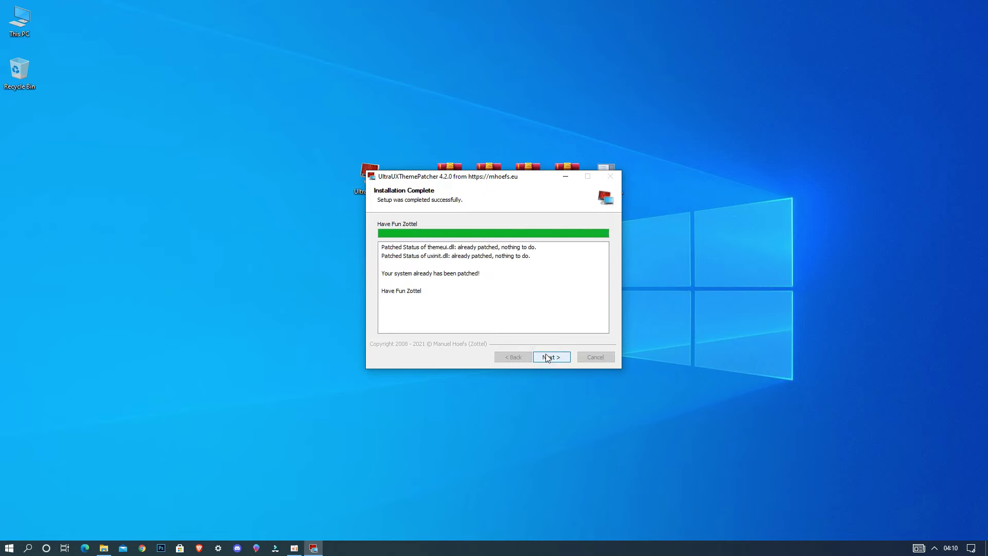
pyautogui.click(547, 356)
pyautogui.click(547, 356)
pyautogui.click(548, 357)
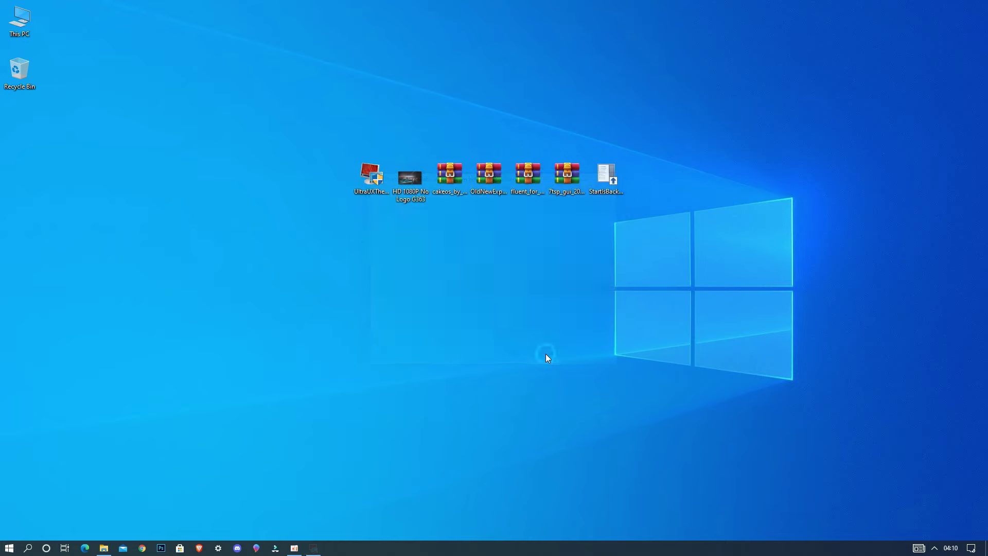
# Set the HD 1080P No Logo G363 image on the desktop as the desktop background.
pyautogui.rightClick(409, 181)
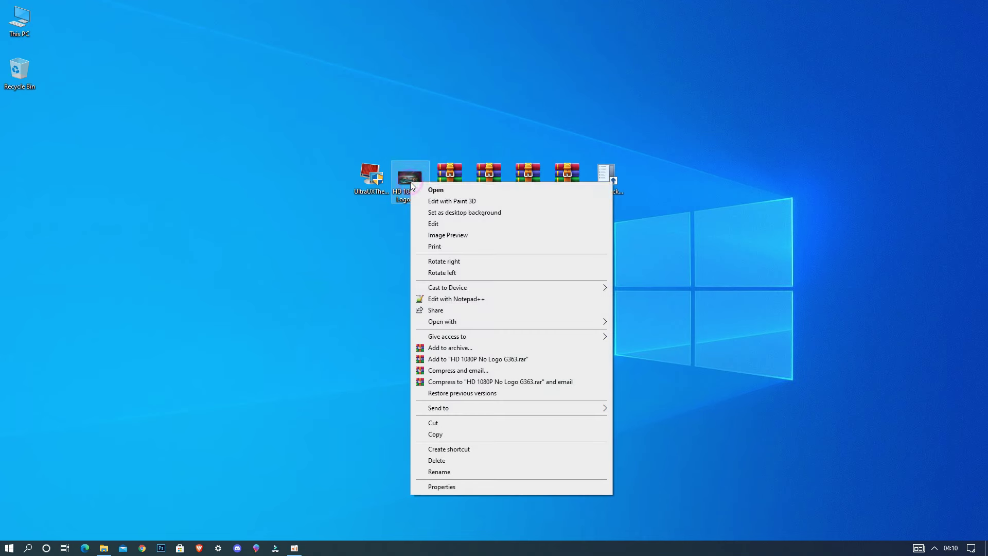
pyautogui.click(431, 211)
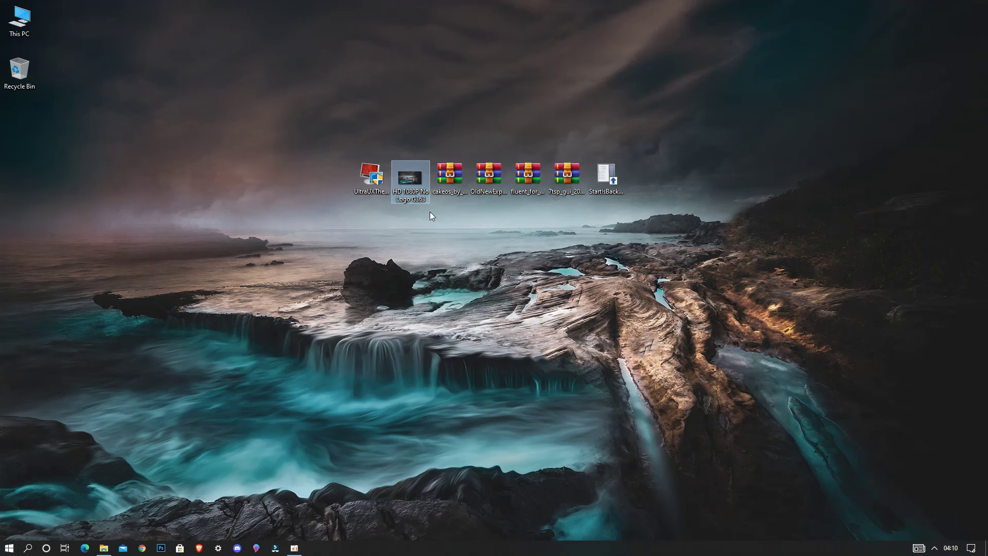
# Extract the cakeos_by_niivu_dckjysz archive into a folder of the same name on the desktop.
pyautogui.rightClick(452, 175)
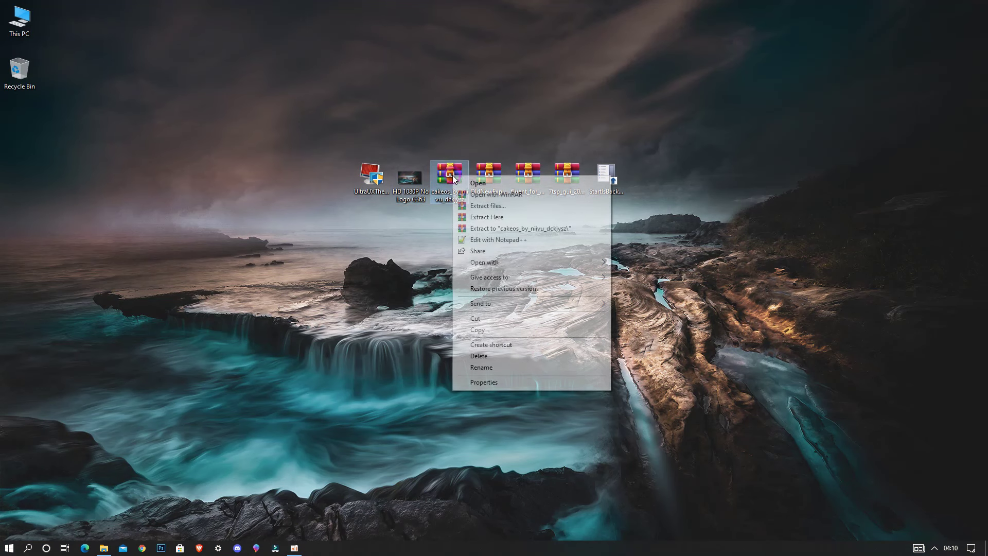
pyautogui.click(473, 206)
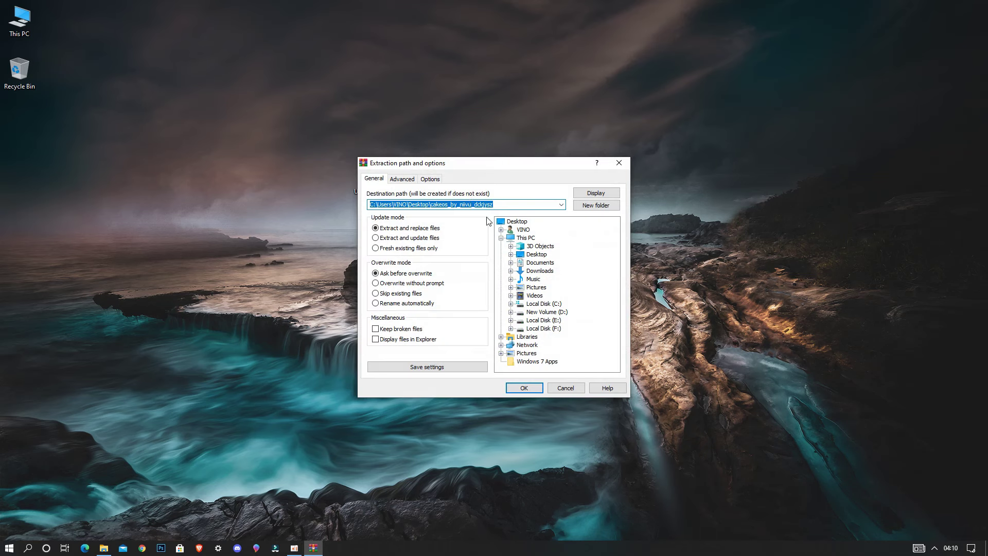
pyautogui.click(515, 387)
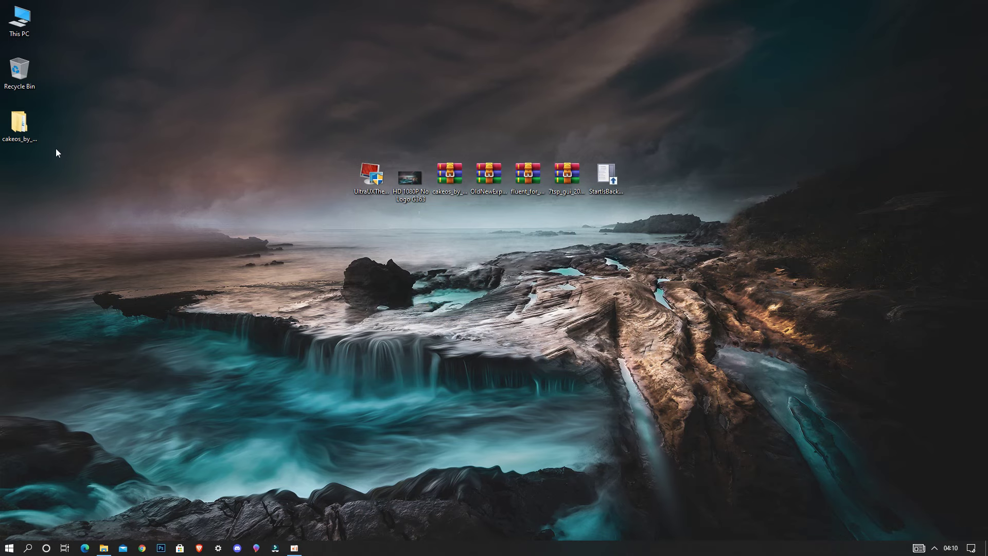
# Cut all theme folders and files from the Windows 10 Themes (1903-20H2) subfolder of the extracted cakeos folder.
pyautogui.doubleClick(32, 121)
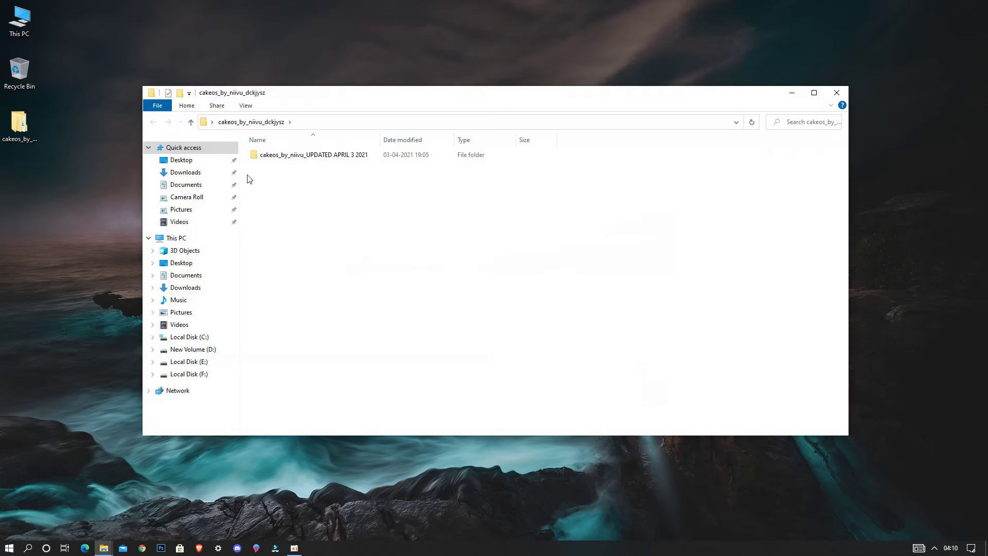
pyautogui.doubleClick(279, 160)
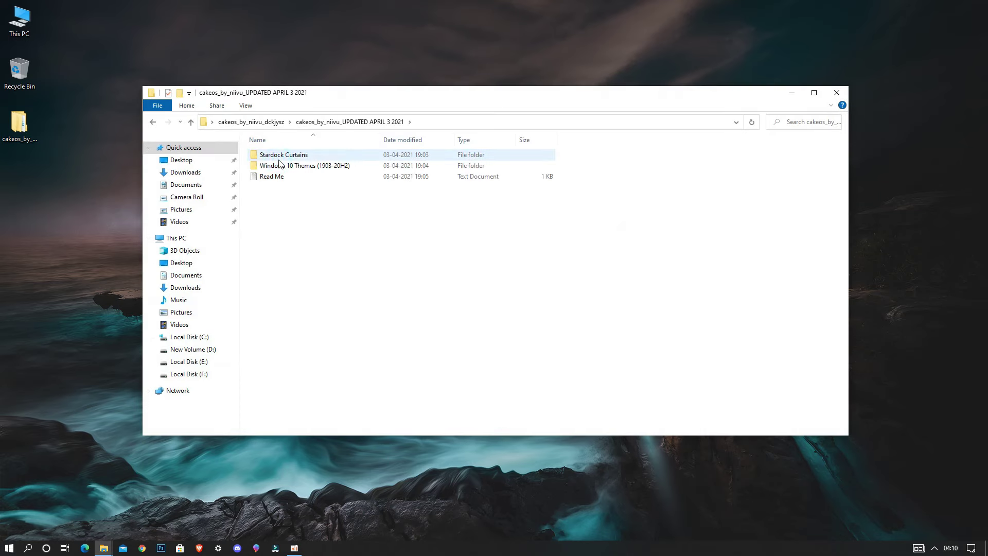
pyautogui.click(278, 167)
pyautogui.doubleClick(302, 168)
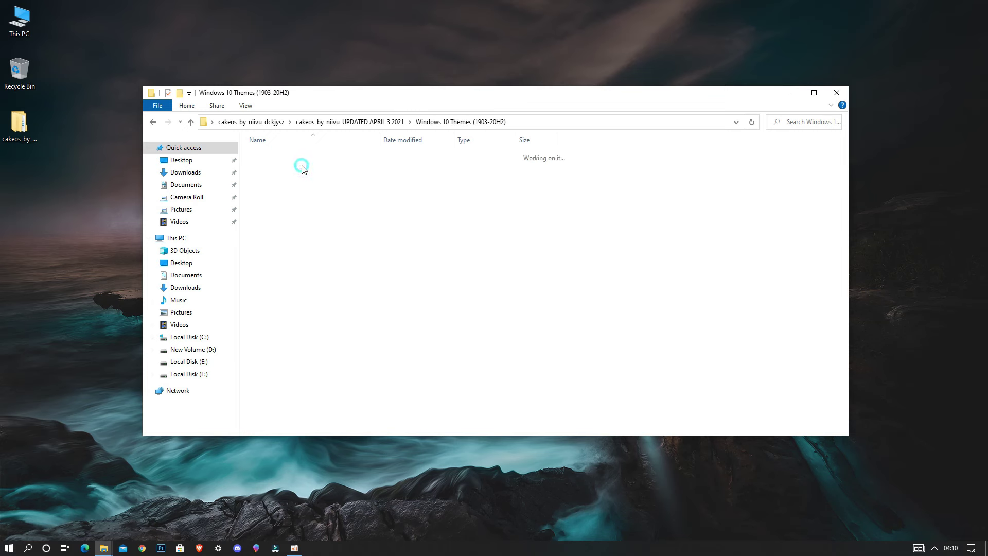
pyautogui.click(303, 169)
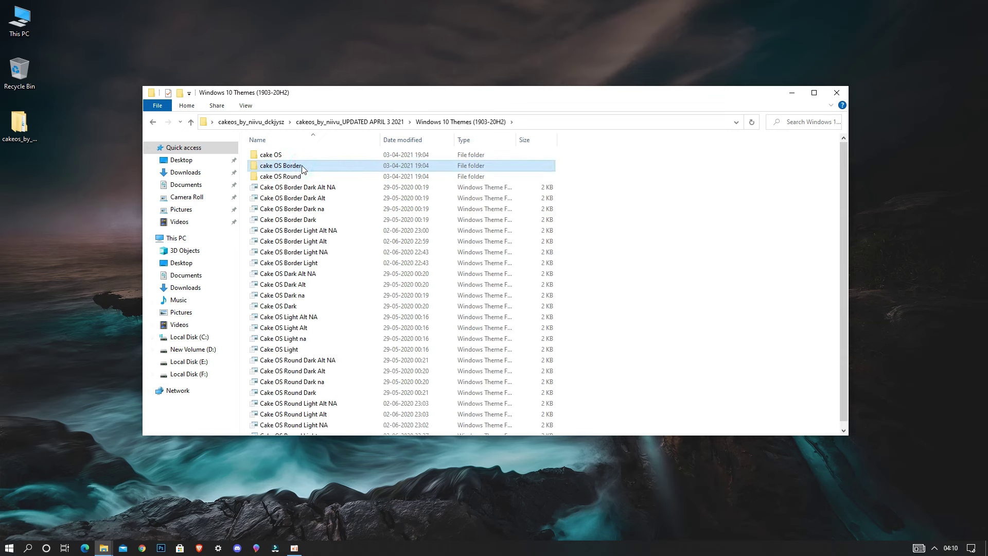
pyautogui.hotkey('ctrl', 'a')
pyautogui.rightClick(302, 169)
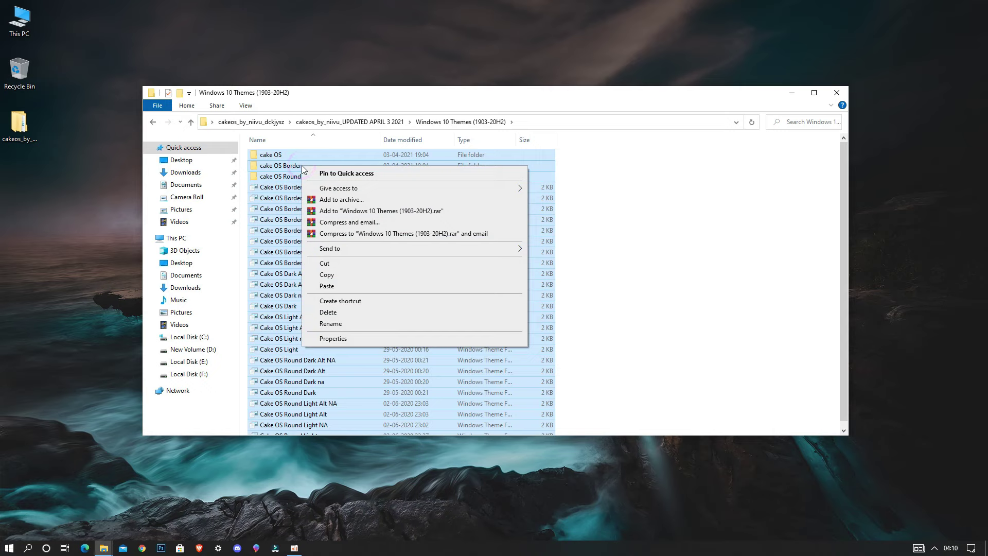
pyautogui.click(324, 265)
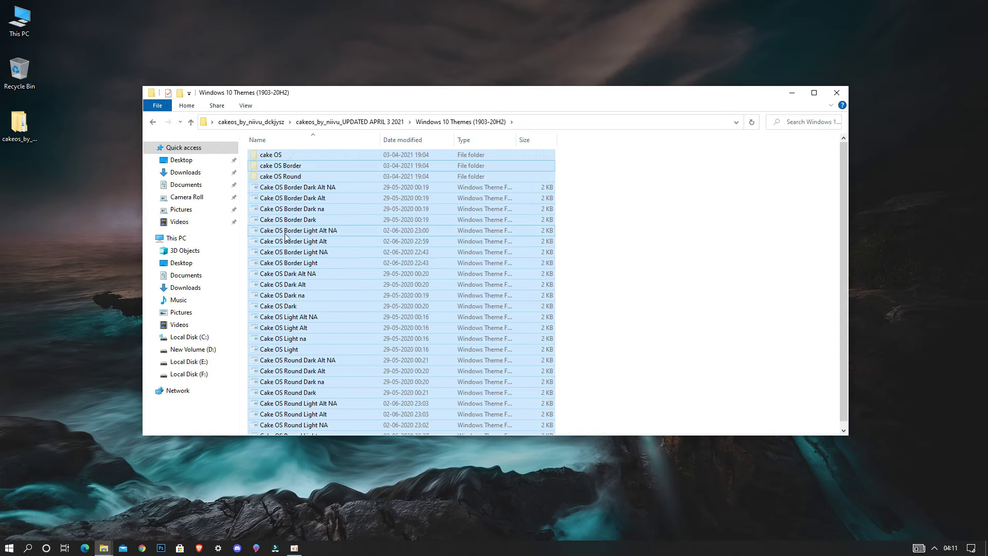
# Paste the cut themes into C:\Windows\Resources\Themes, granting administrator permission for all items, and close the folder window.
pyautogui.click(215, 238)
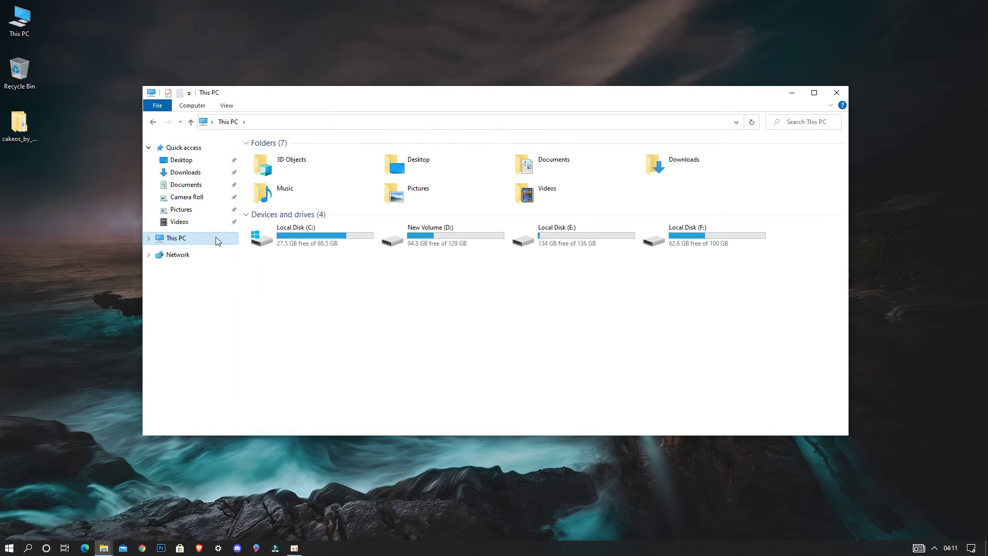
pyautogui.click(321, 238)
pyautogui.doubleClick(320, 238)
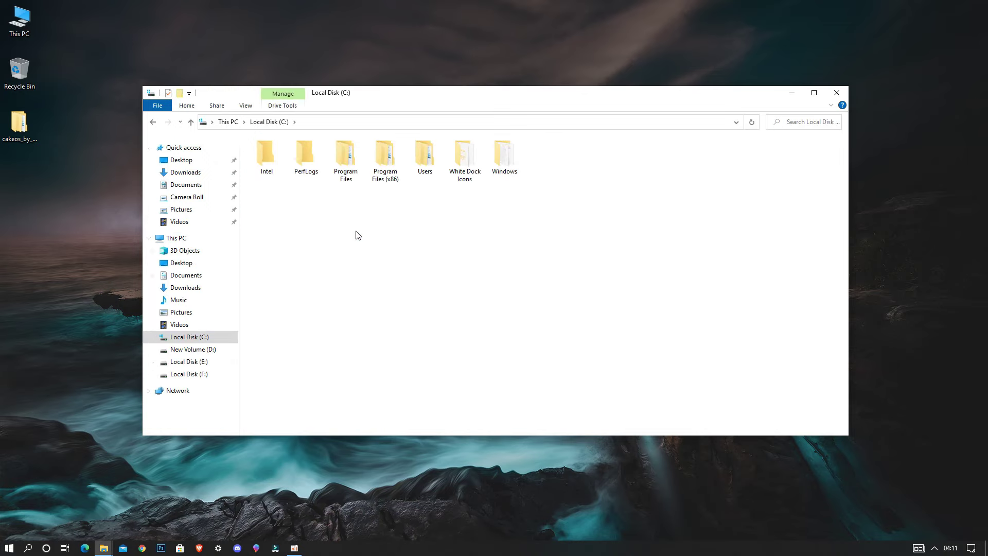
pyautogui.doubleClick(499, 171)
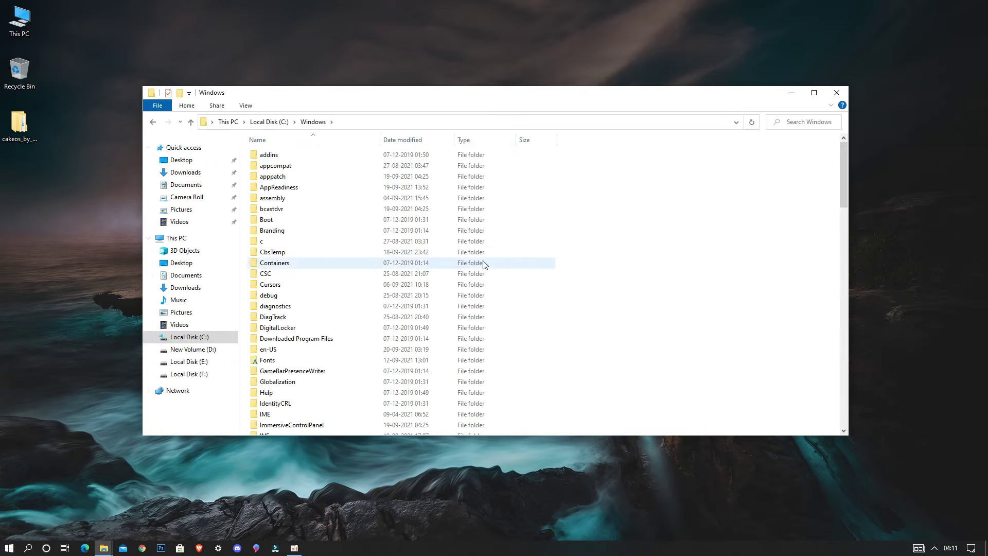
pyautogui.scroll(-5, 441, 309)
pyautogui.scroll(-5, 442, 319)
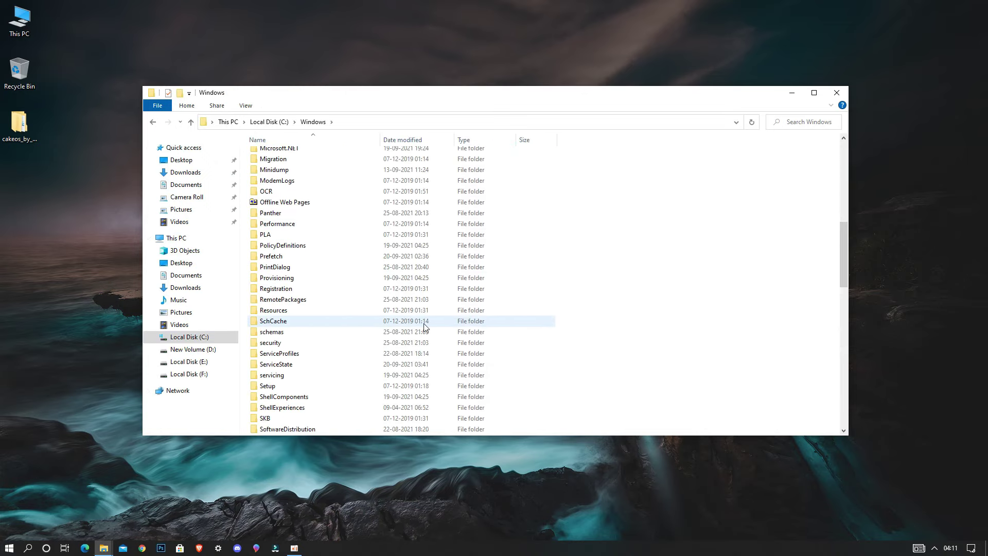
pyautogui.doubleClick(308, 311)
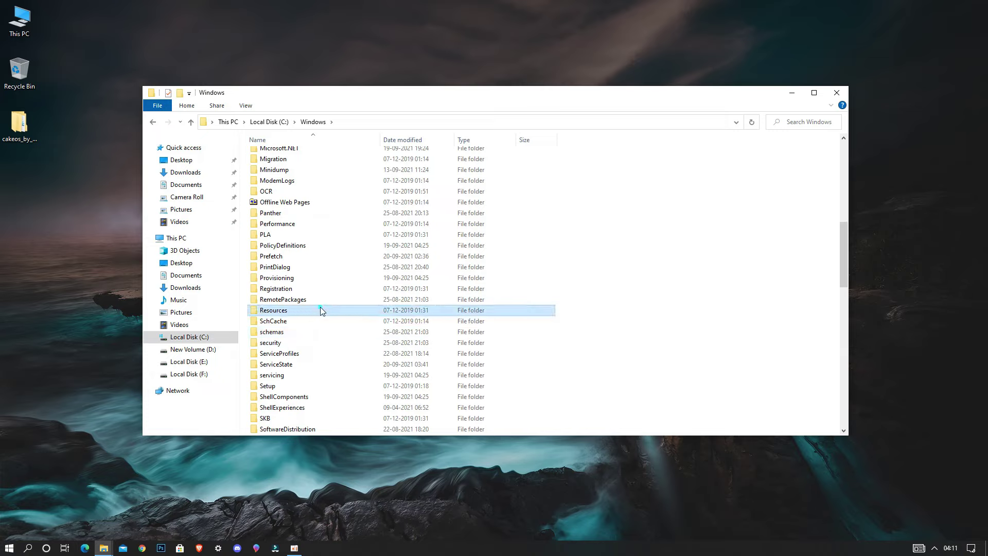
pyautogui.doubleClick(281, 166)
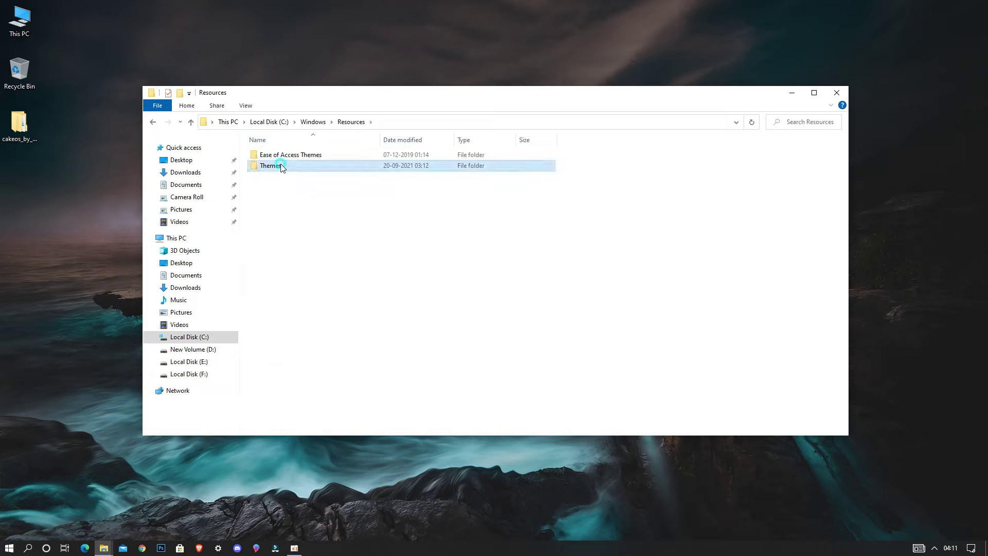
pyautogui.rightClick(369, 228)
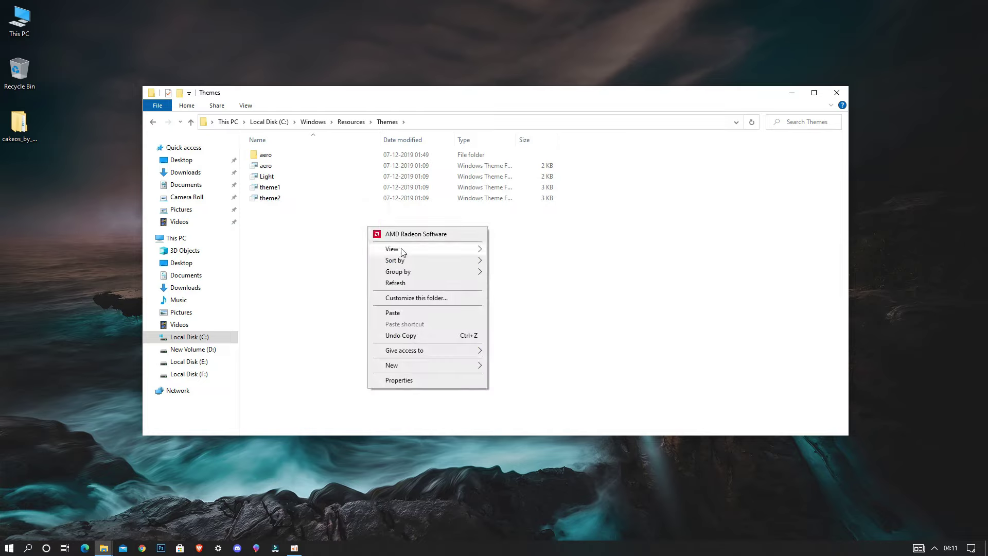
pyautogui.click(393, 313)
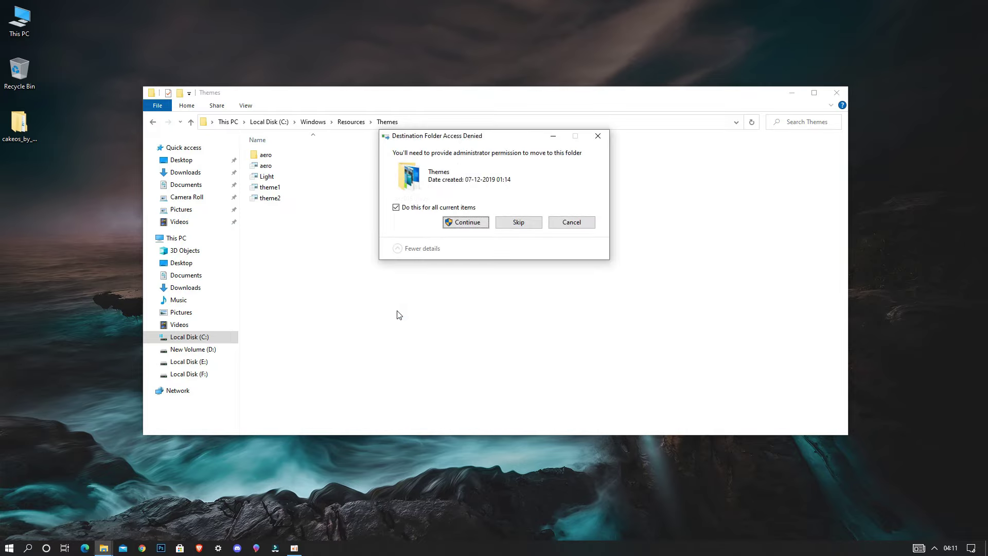
pyautogui.click(458, 222)
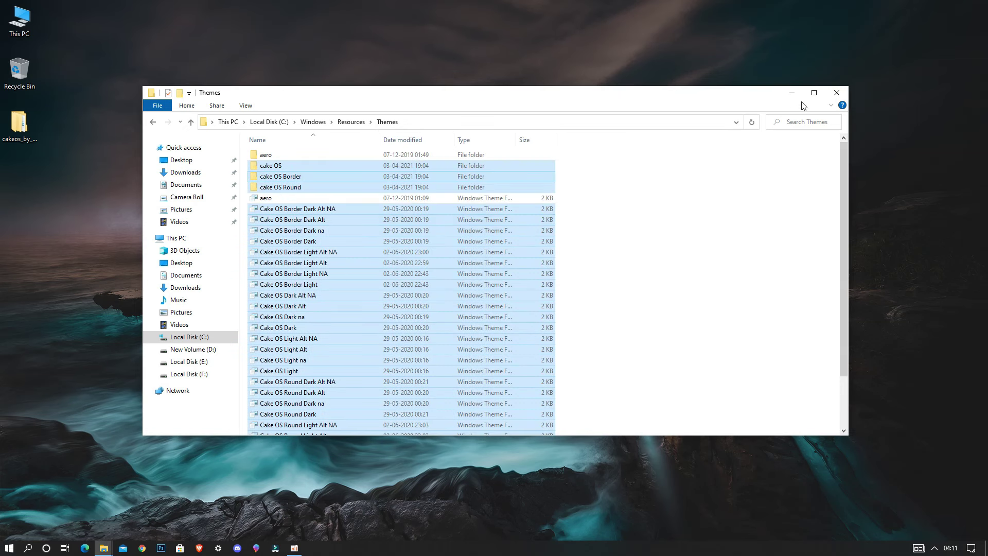
pyautogui.click(841, 93)
# Apply the Cake OS Round Dark Alt theme in the desktop's Personalization theme settings and close Settings.
pyautogui.rightClick(842, 94)
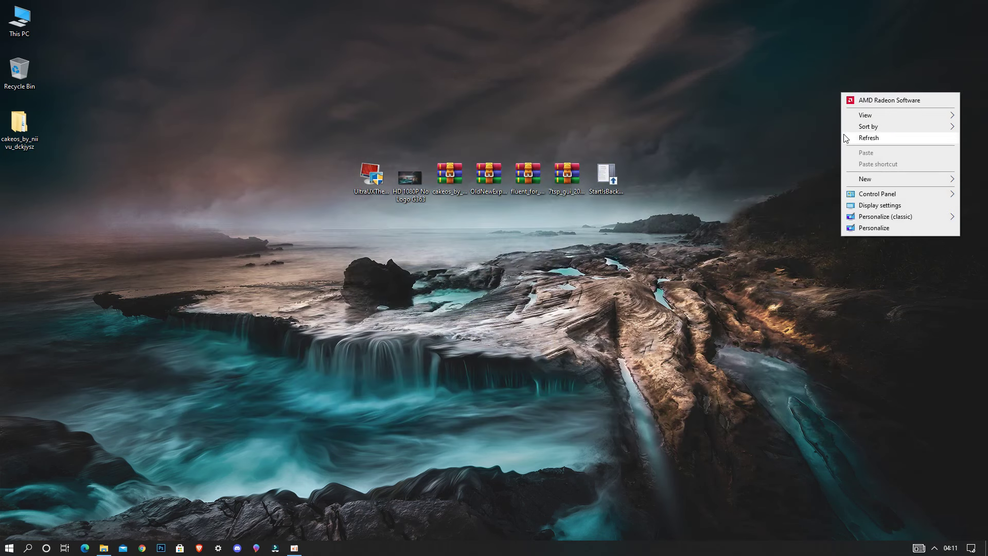
pyautogui.click(849, 228)
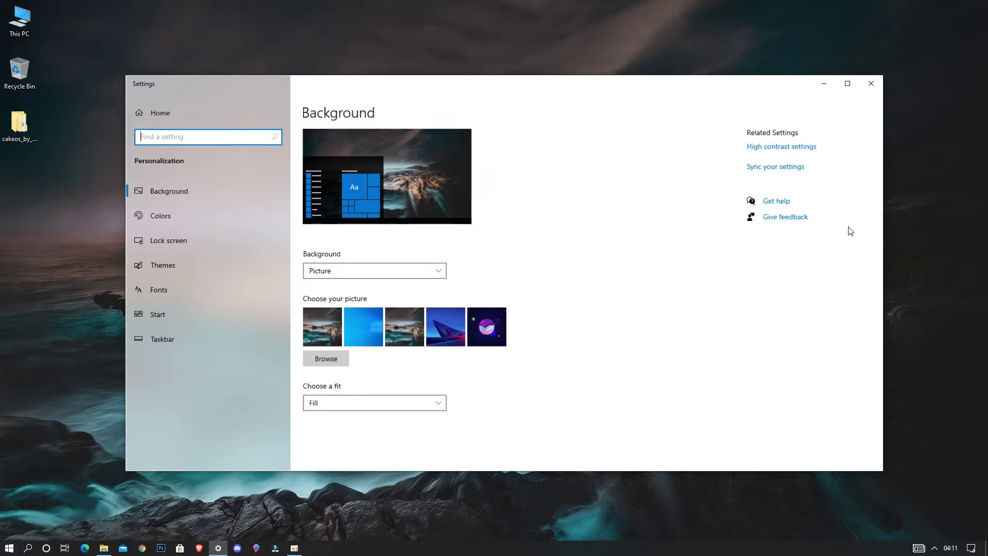
pyautogui.click(277, 260)
pyautogui.scroll(-10, 466, 269)
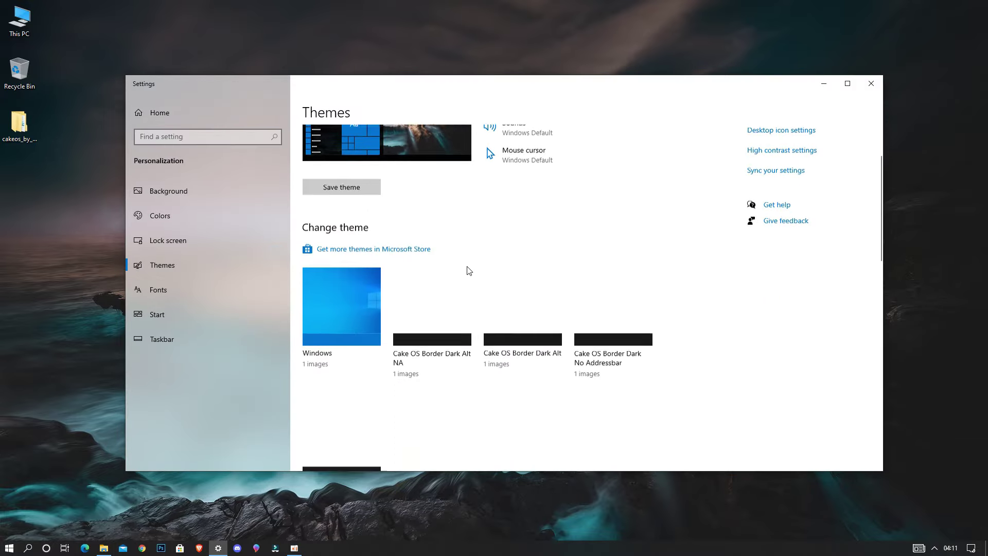
pyautogui.scroll(-3, 467, 269)
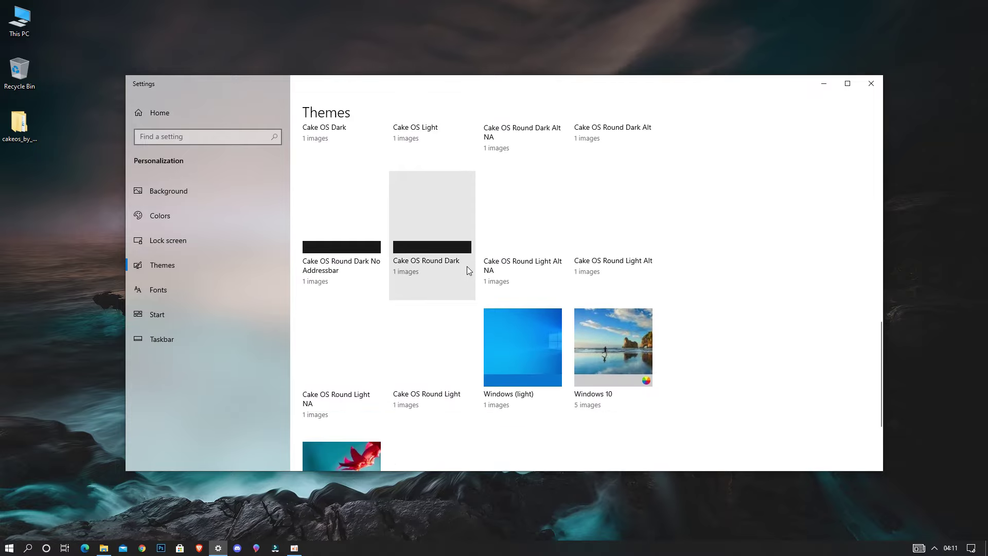
pyautogui.scroll(2, 468, 268)
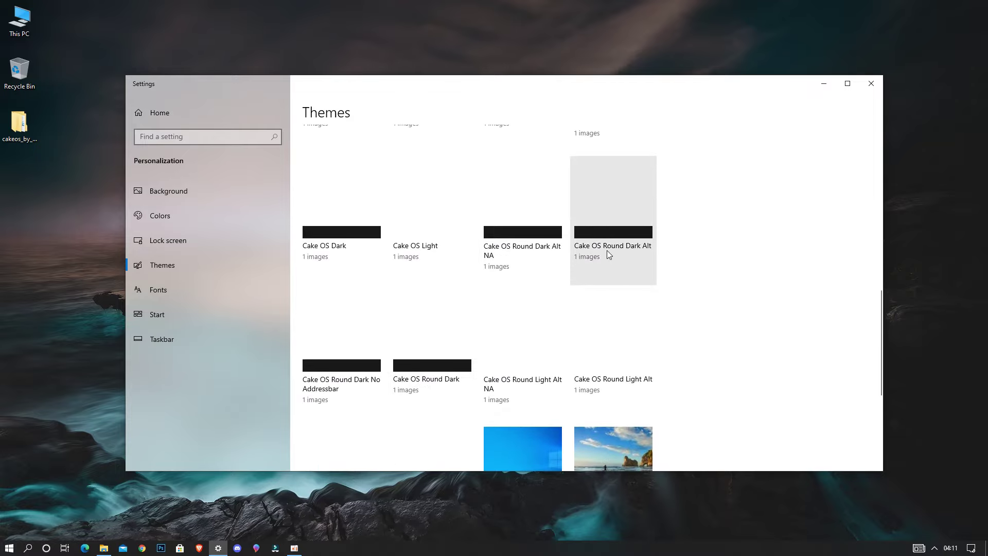
pyautogui.click(629, 247)
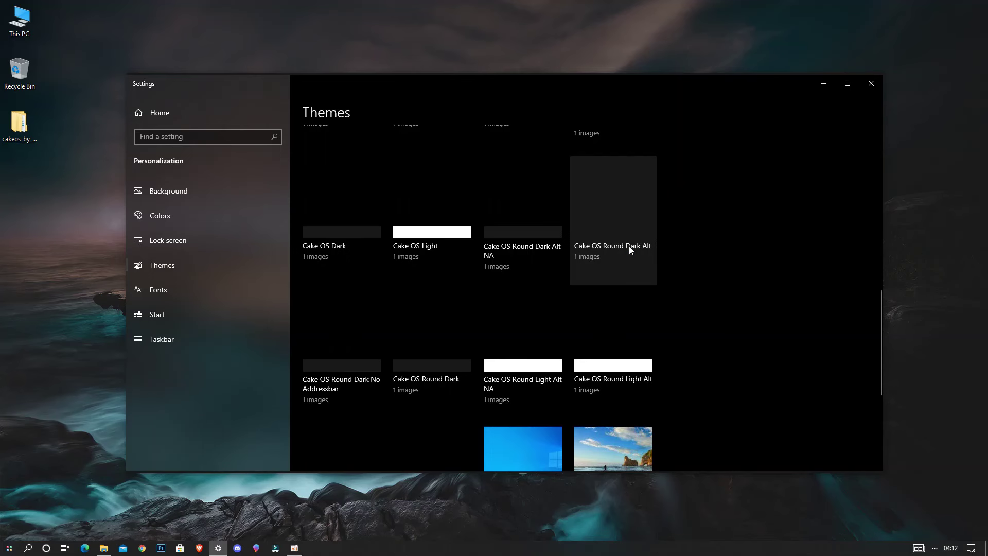
pyautogui.click(868, 91)
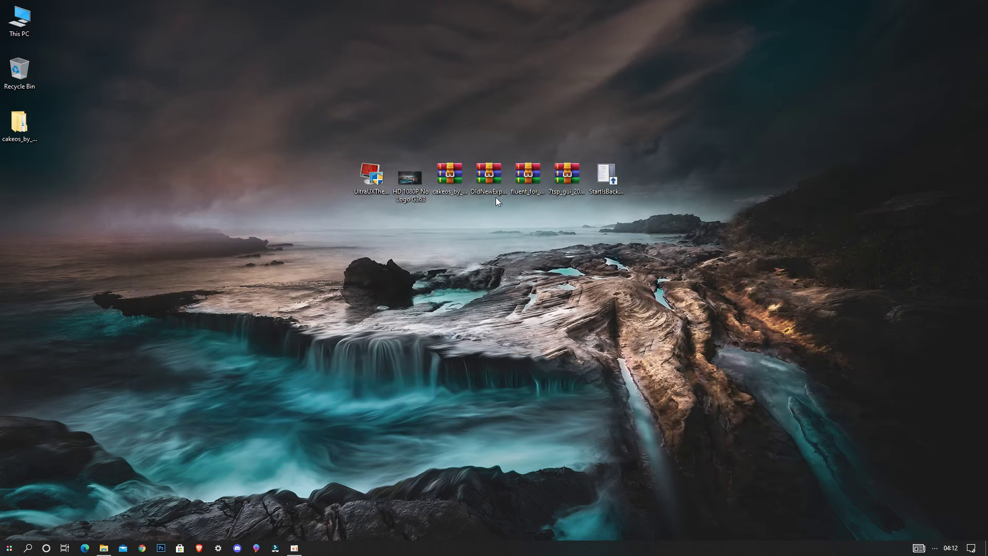
# Extract the OldNewExplorer archive into a folder of the same name on the desktop.
pyautogui.rightClick(490, 183)
pyautogui.click(518, 215)
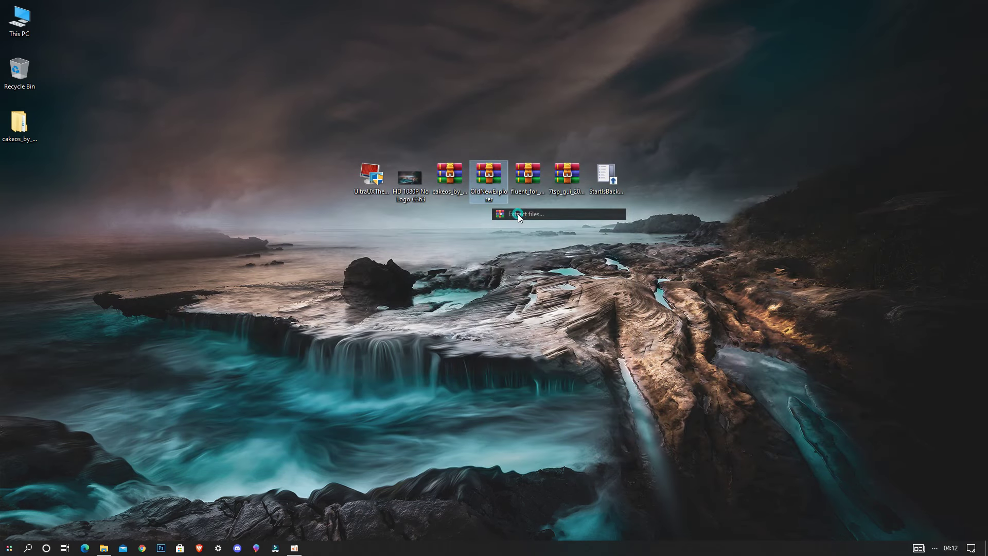
pyautogui.click(523, 387)
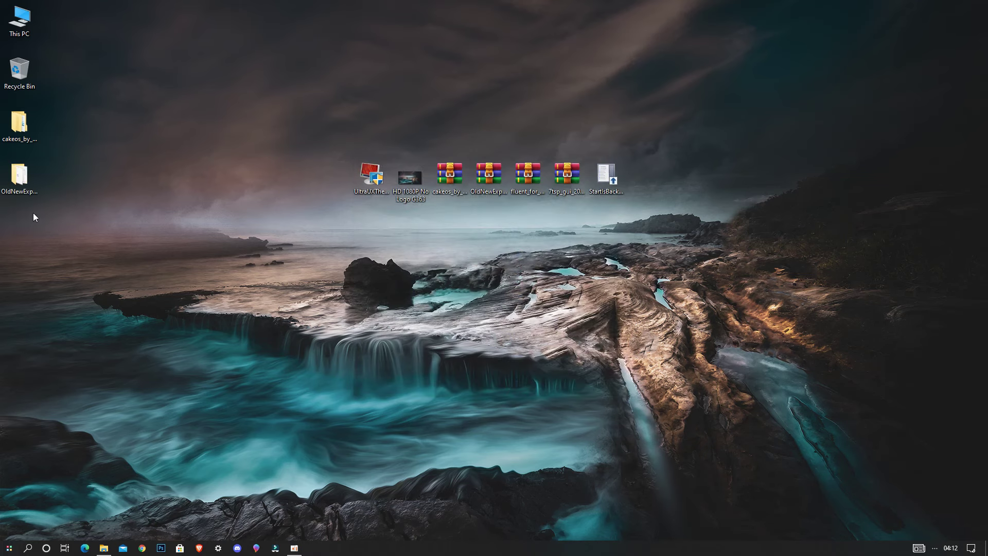
# Run OldNewExplorerCfg, set the command bar instead of Ribbon with its sub-options, install the shell extension, and close the dialog and folder.
pyautogui.doubleClick(19, 176)
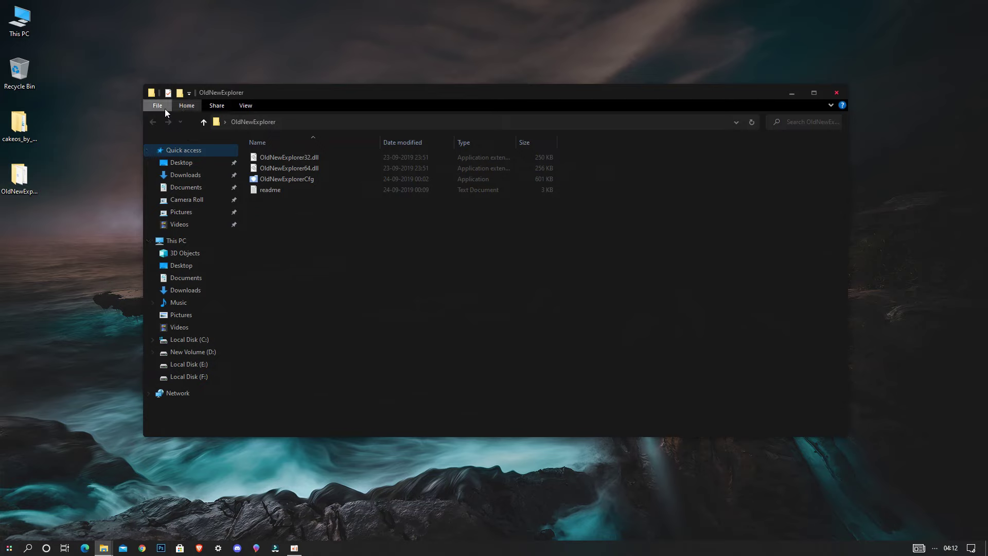
pyautogui.doubleClick(273, 178)
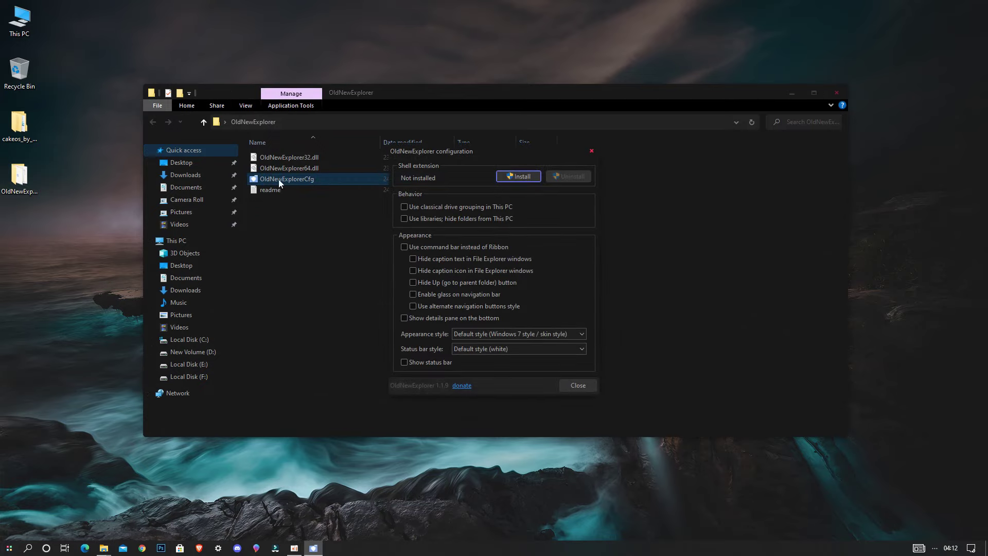
pyautogui.click(404, 248)
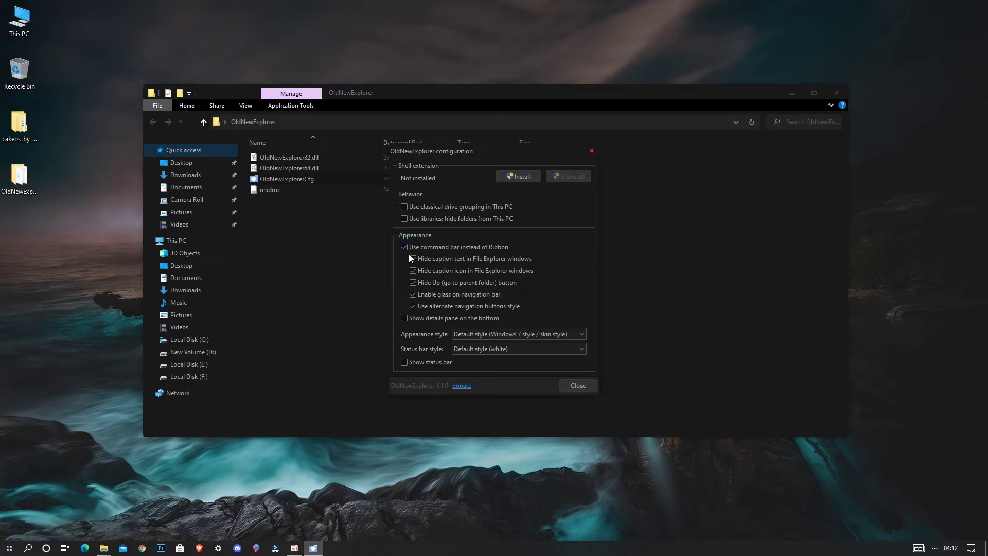
pyautogui.click(415, 303)
pyautogui.click(505, 178)
pyautogui.click(577, 384)
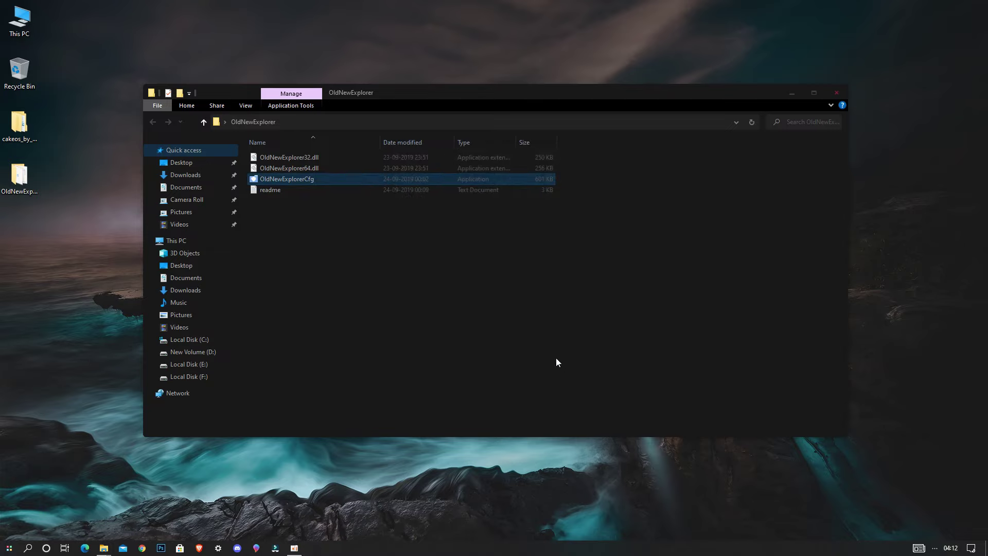
pyautogui.click(838, 93)
# Open This PC to check the restyled File Explorer window and close it.
pyautogui.doubleClick(29, 31)
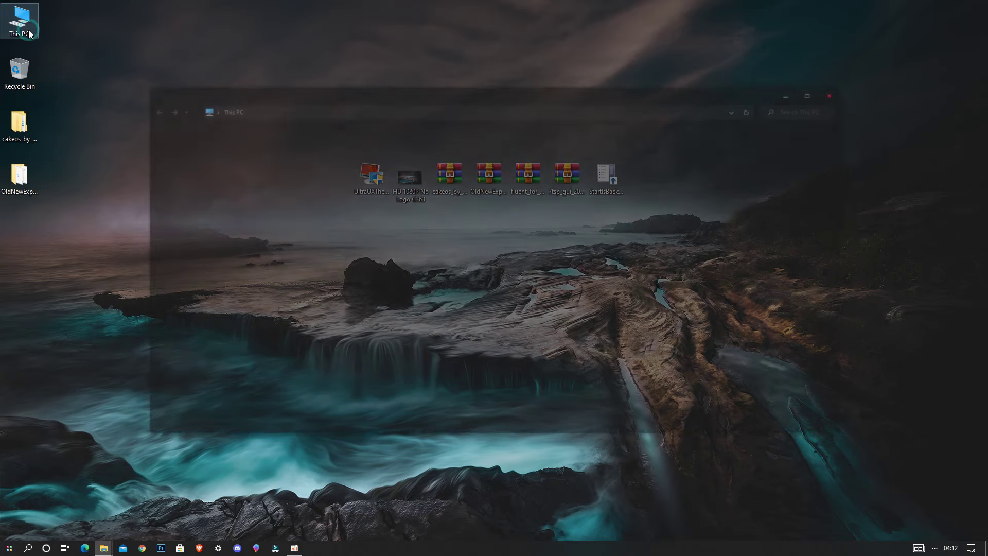
pyautogui.moveTo(259, 96)
pyautogui.mouseDown()
pyautogui.moveTo(280, 113)
pyautogui.moveTo(263, 125)
pyautogui.moveTo(255, 113)
pyautogui.mouseUp()
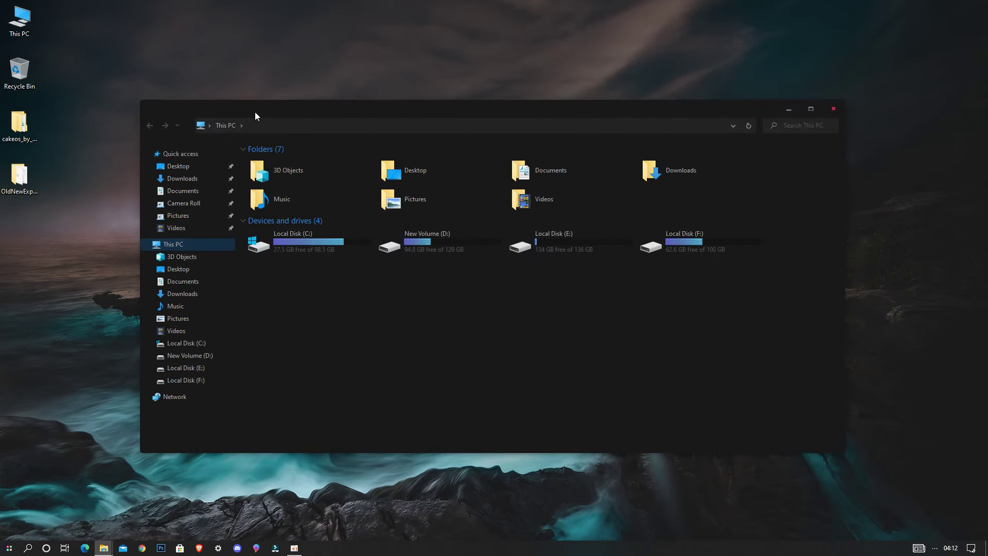
pyautogui.click(832, 109)
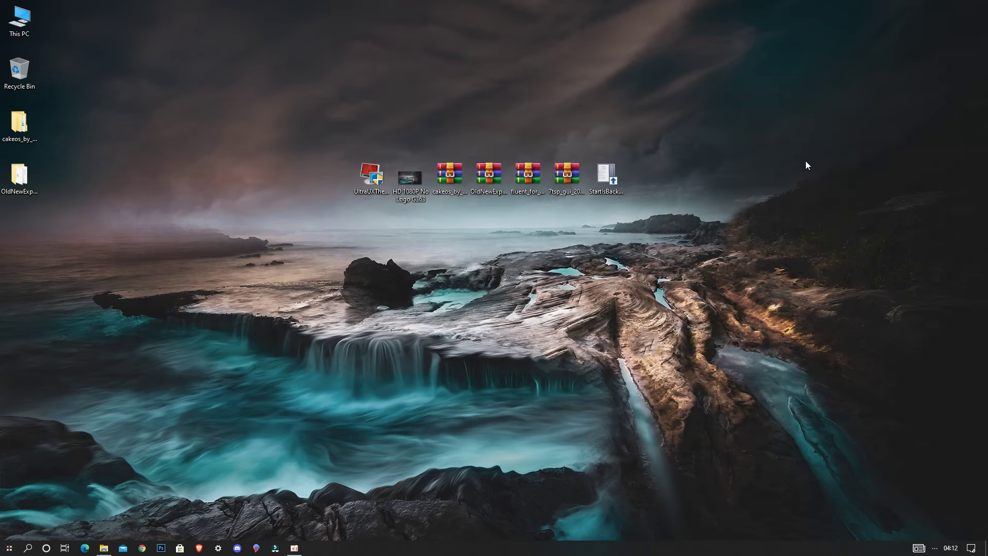
# Extract the fluent_for_windows_10_by_niivu archive into a folder of the same name on the desktop.
pyautogui.rightClick(526, 176)
pyautogui.click(548, 208)
pyautogui.click(536, 388)
# Open the 7TSP Icon theme subfolder of Fluent for Windows 10 NOV 06 2020 in the extracted fluent folder.
pyautogui.doubleClick(35, 233)
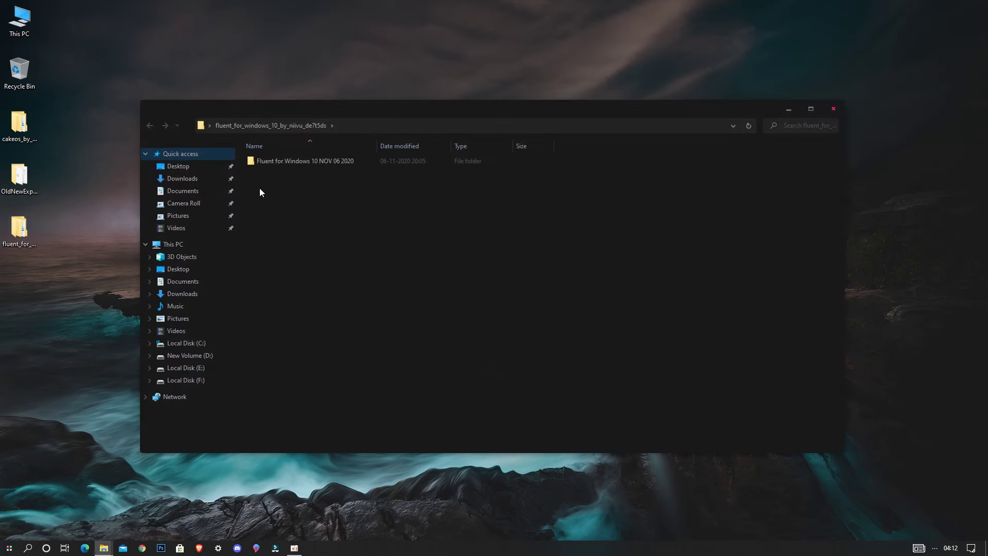
pyautogui.click(274, 166)
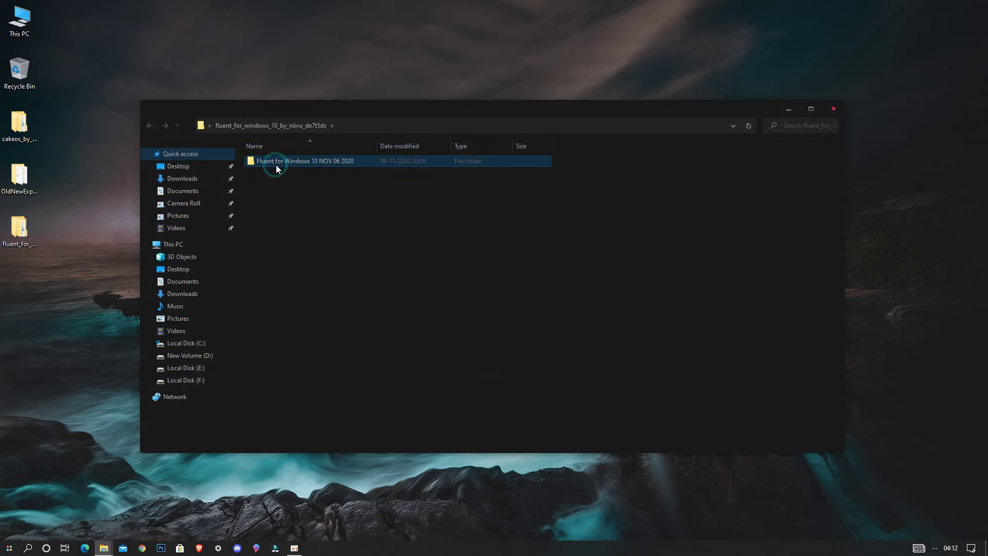
pyautogui.doubleClick(319, 162)
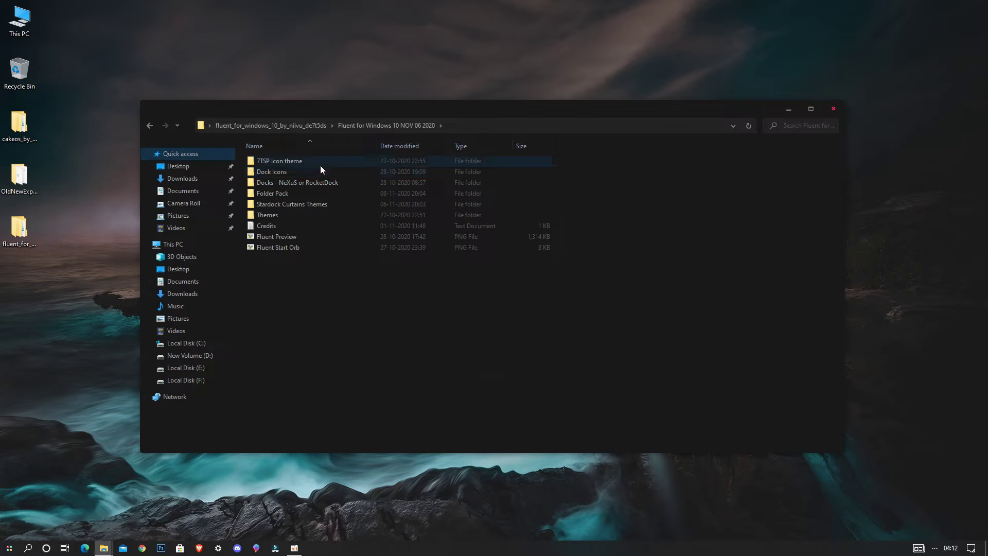
pyautogui.click(316, 164)
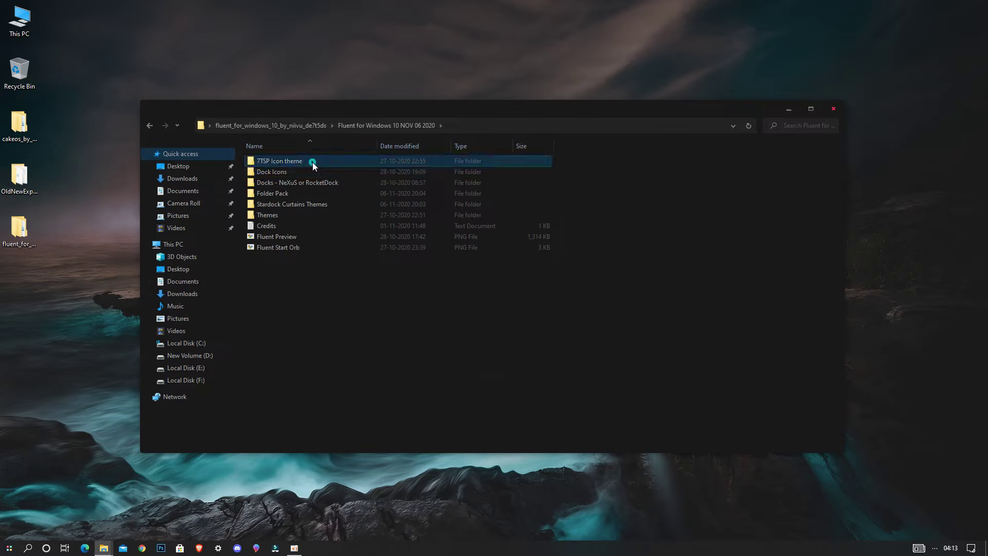
pyautogui.doubleClick(313, 162)
# Rename 7TSP Fluent.7z.remove to 7TSP Fluent.7z, accept the extension change, and close the folder window.
pyautogui.rightClick(305, 163)
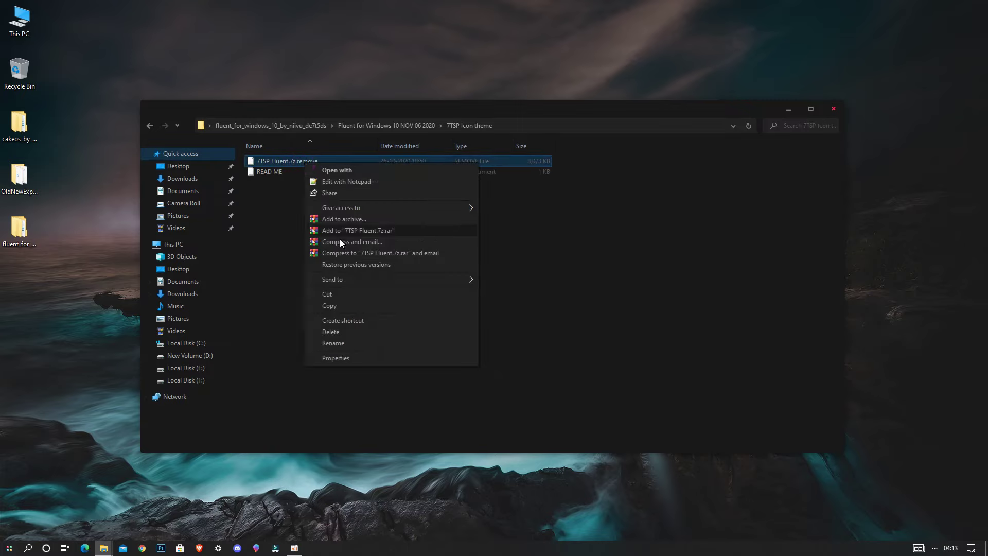
pyautogui.click(333, 343)
pyautogui.click(326, 162)
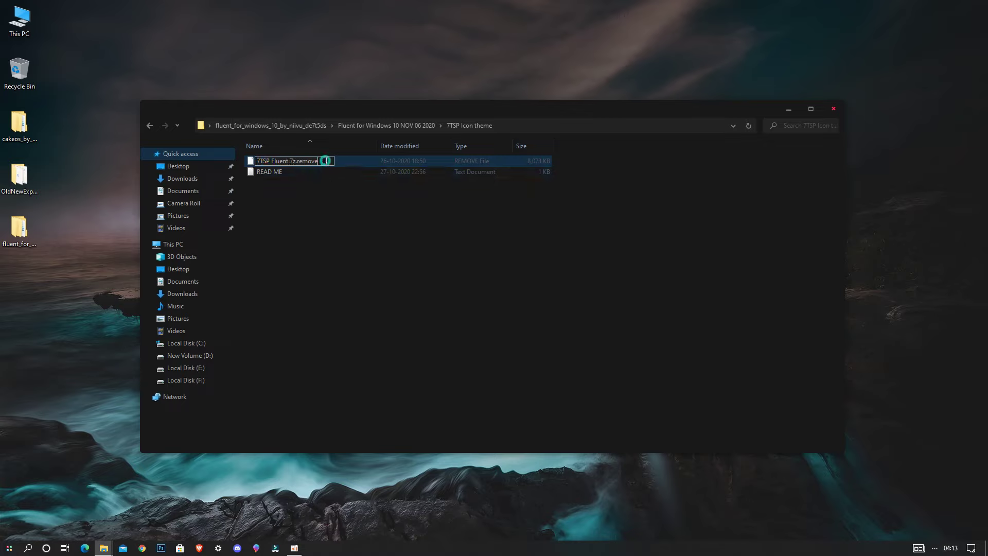
pyautogui.press('BackSpace')
pyautogui.press('BackSpace')
pyautogui.press('BackSpace')
pyautogui.press('Return')
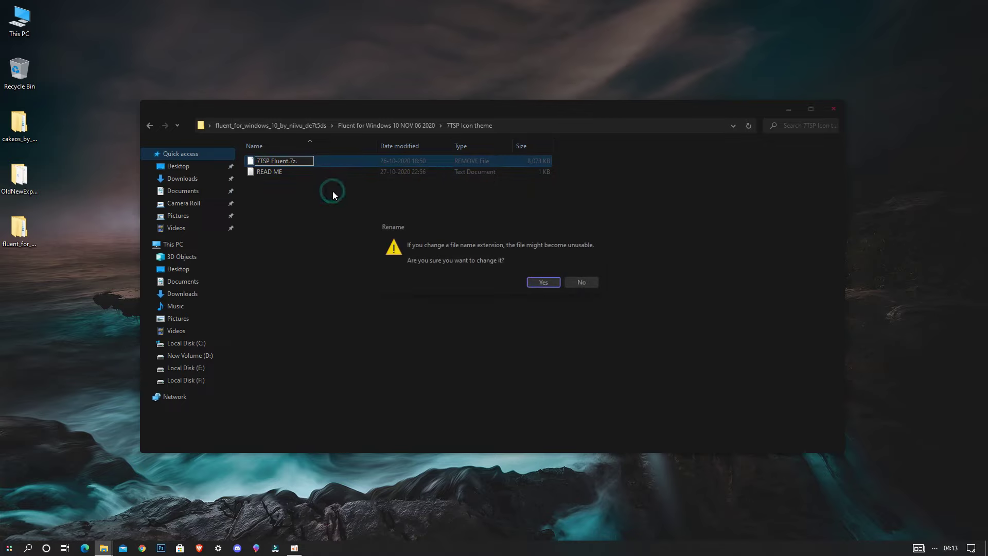
pyautogui.click(544, 283)
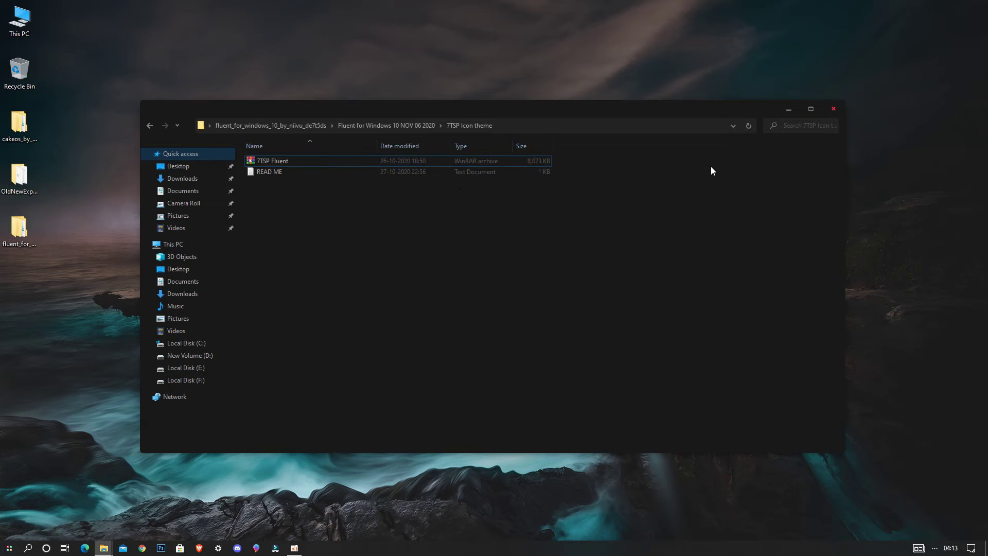
pyautogui.click(832, 108)
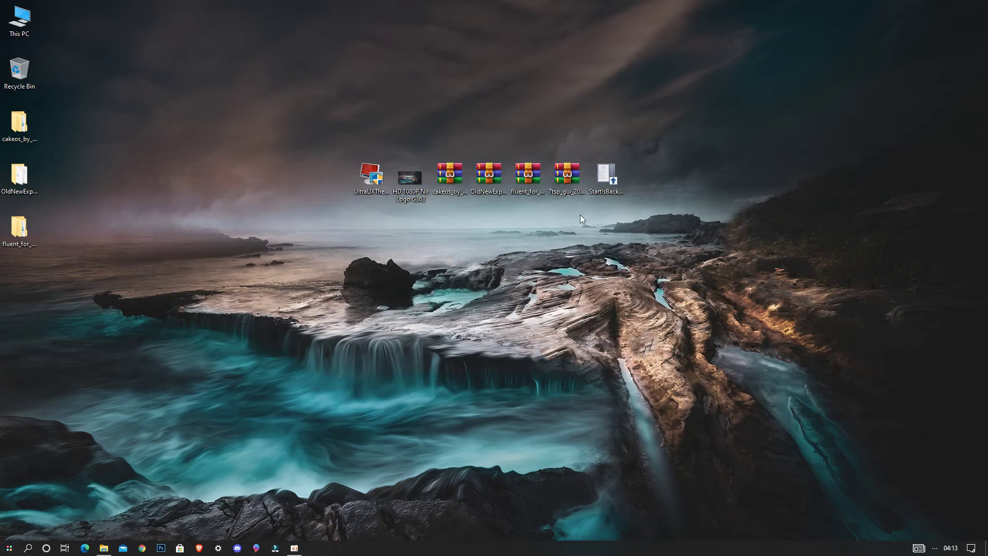
# Extract the 7tsp_gui_2019_edition archive into a folder of the same name on the desktop.
pyautogui.click(566, 175)
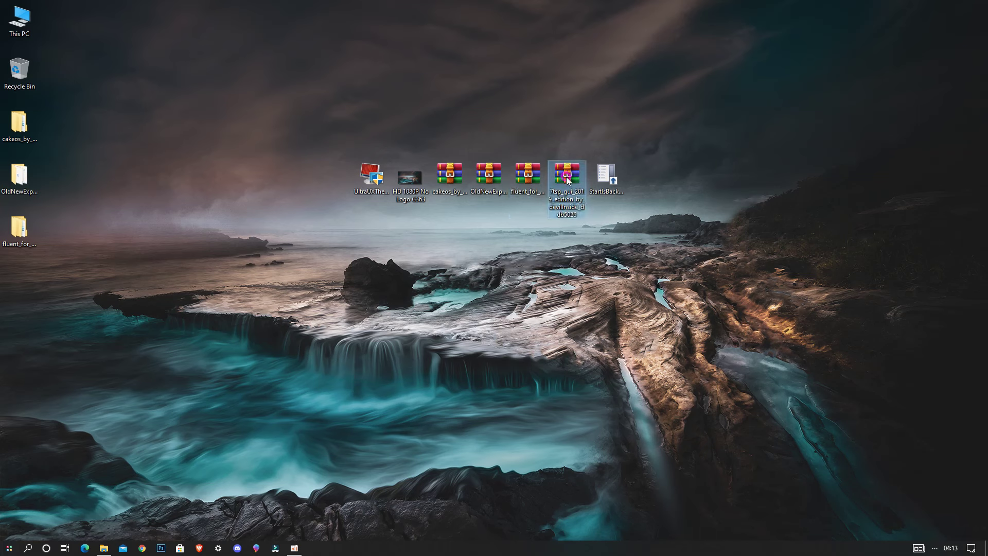
pyautogui.rightClick(576, 180)
pyautogui.click(589, 208)
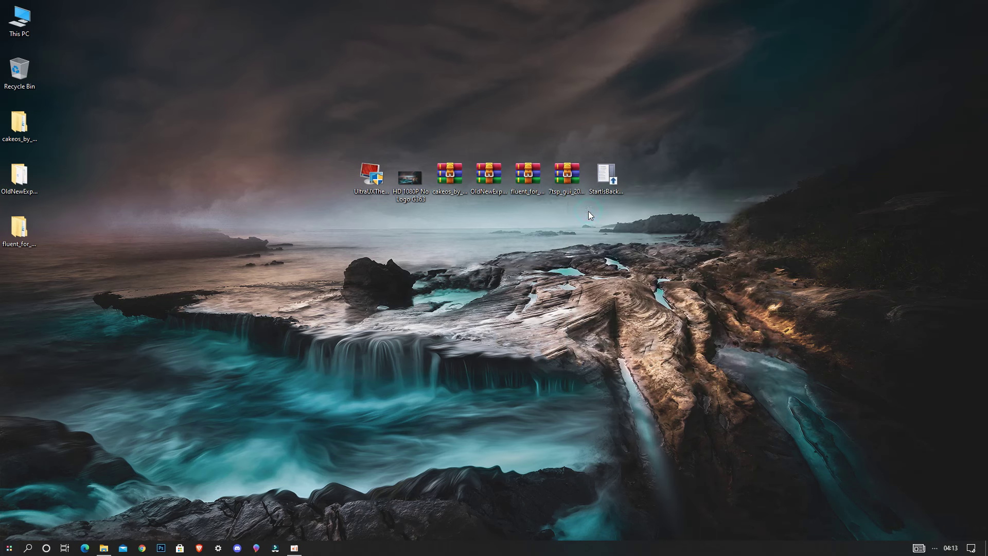
pyautogui.click(530, 387)
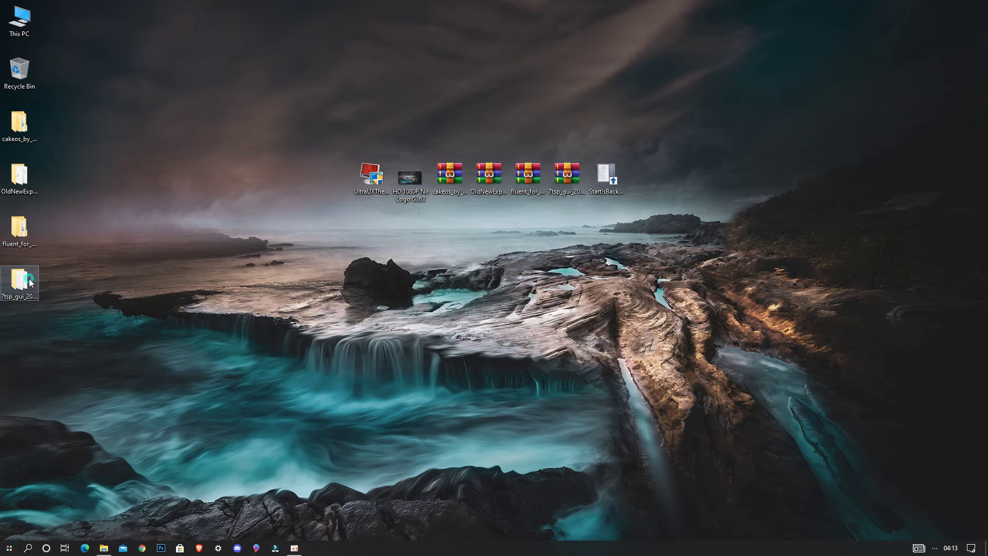
# Rename the .ee file in the extracted 7tsp folder to 7tsp GUI v0.6(2019).exe, accept the extension change, and launch it.
pyautogui.doubleClick(29, 282)
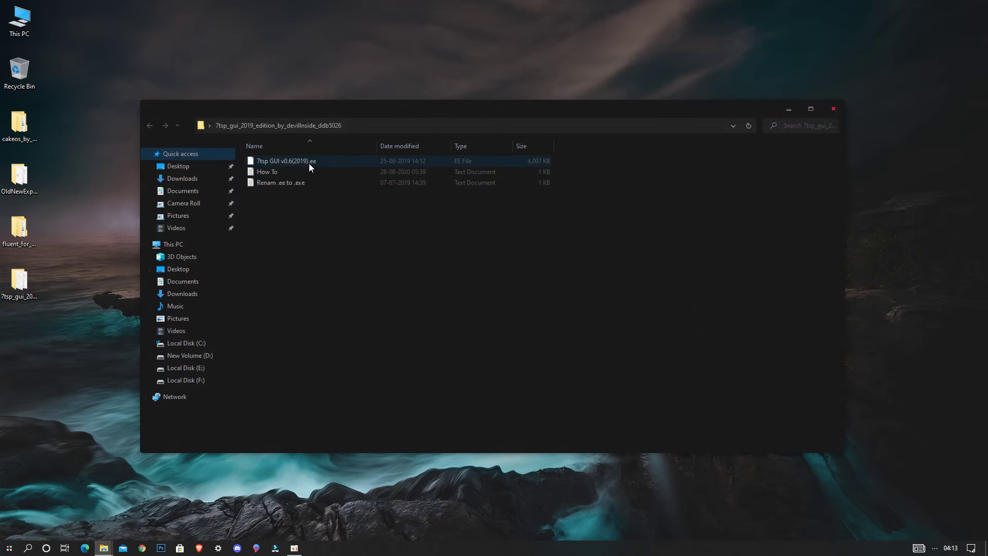
pyautogui.rightClick(309, 162)
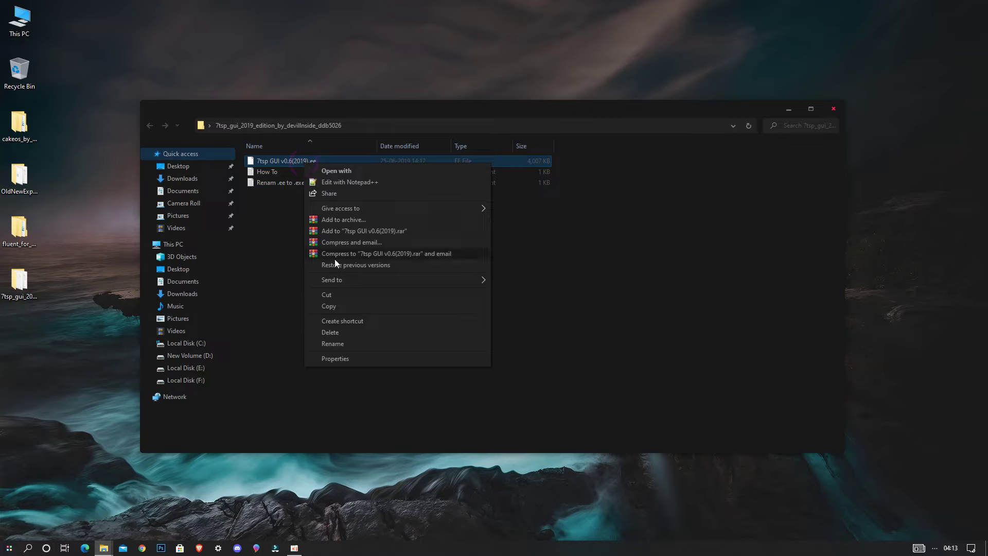
pyautogui.click(329, 343)
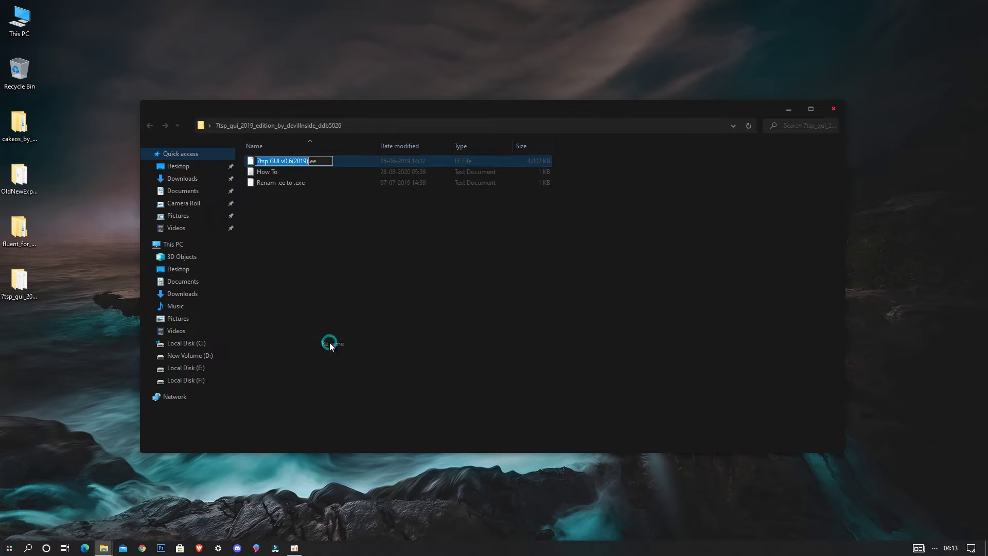
pyautogui.click(313, 159)
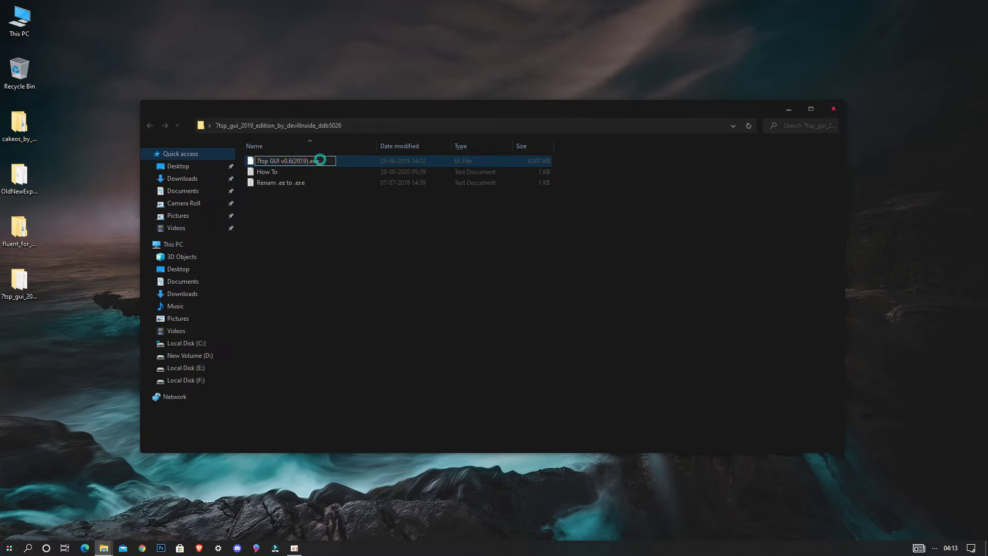
pyautogui.click(371, 228)
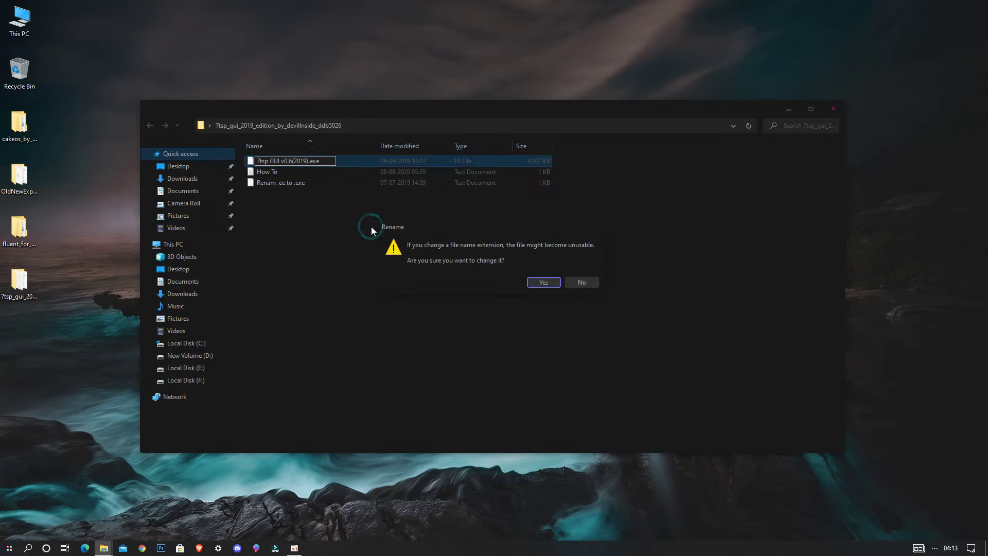
pyautogui.click(554, 282)
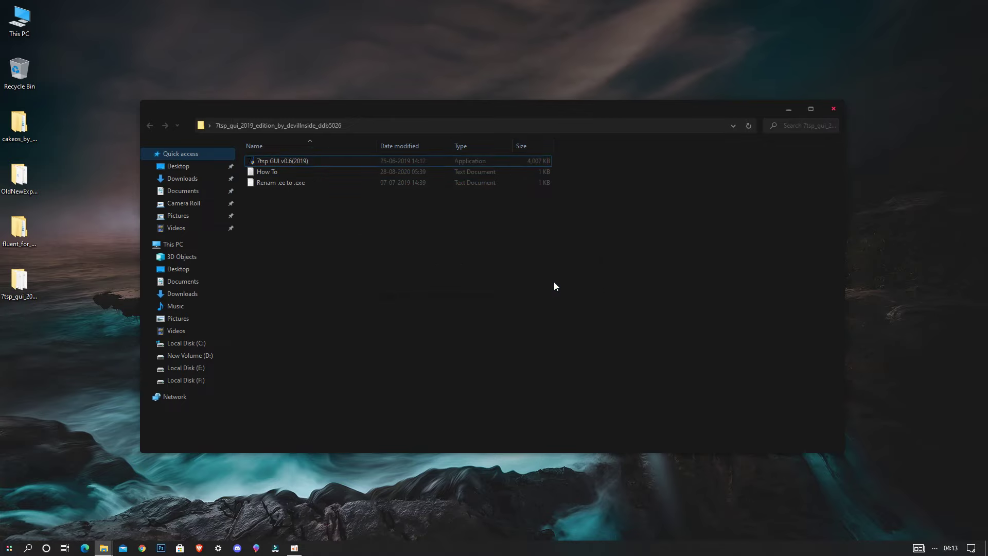
pyautogui.doubleClick(313, 163)
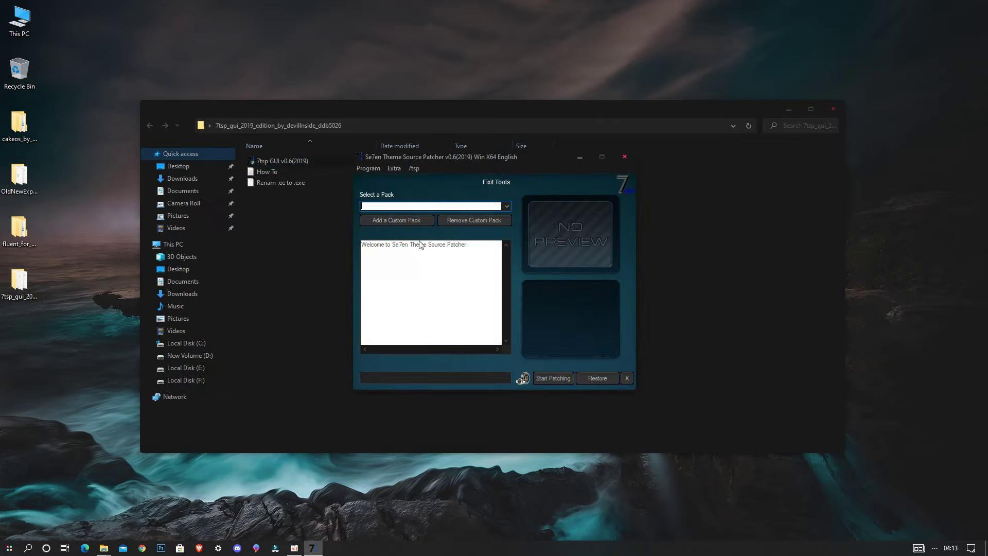
# Add 7TSP Fluent.7z from the 7TSP Icon theme subfolder of the extracted fluent folder as a custom pack.
pyautogui.click(410, 220)
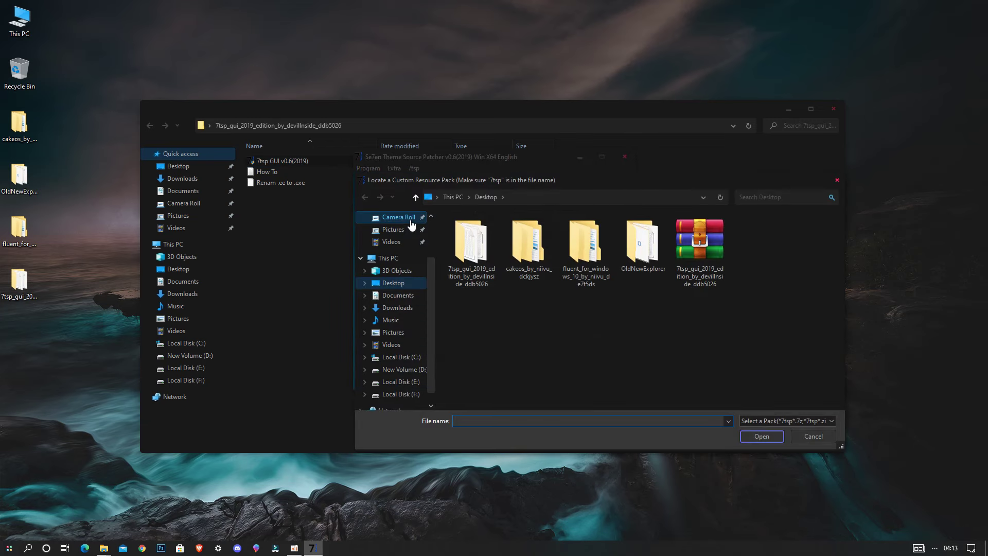
pyautogui.scroll(2, 412, 225)
pyautogui.click(392, 239)
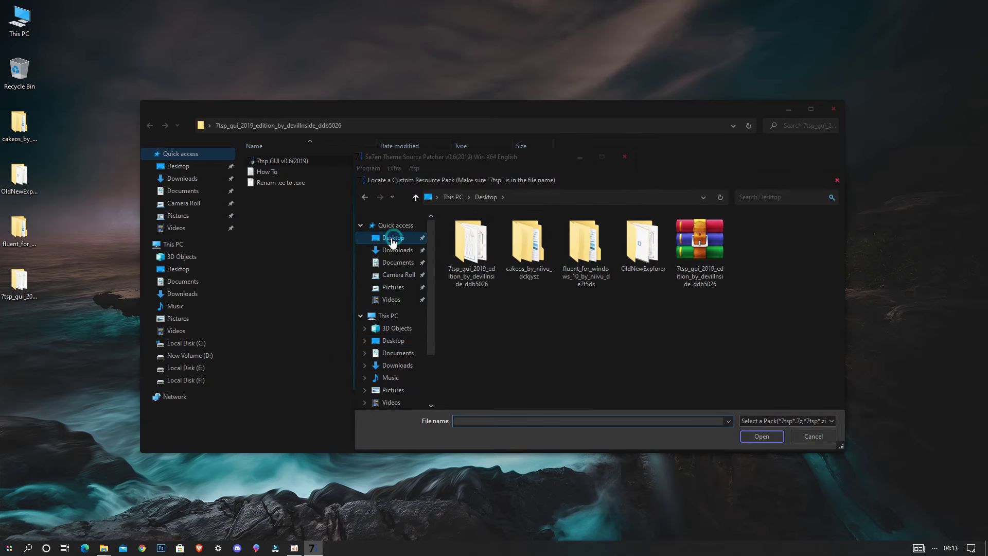
pyautogui.doubleClick(577, 238)
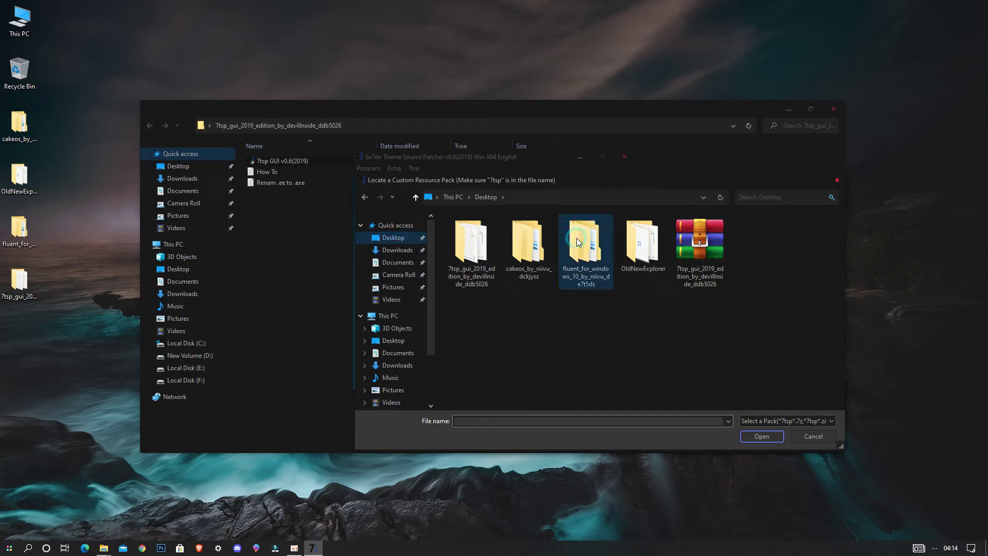
pyautogui.doubleClick(495, 232)
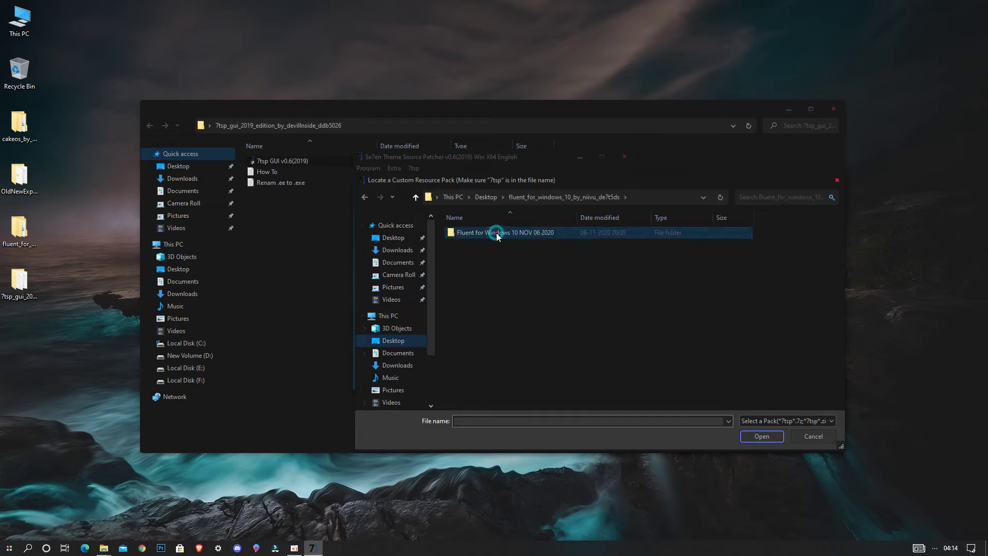
pyautogui.doubleClick(497, 233)
pyautogui.click(498, 236)
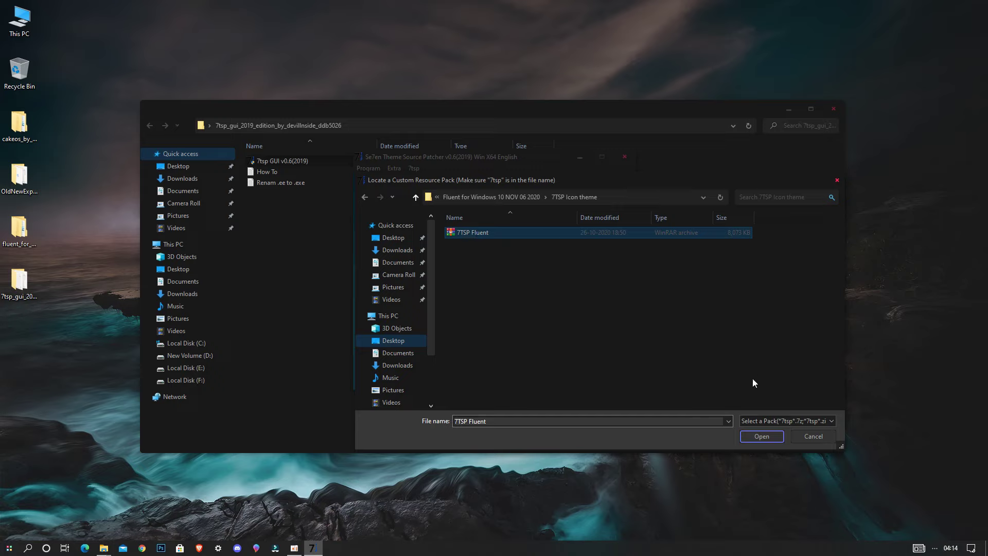
pyautogui.click(762, 436)
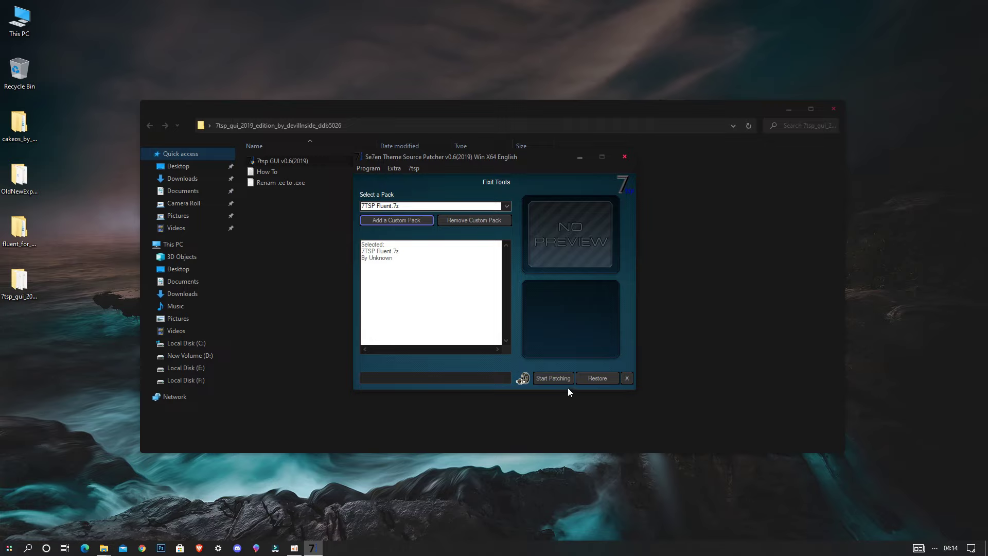
# Patch the system with the 7TSP Fluent.7z pack, reboot Windows, and dismiss the completion message.
pyautogui.click(557, 381)
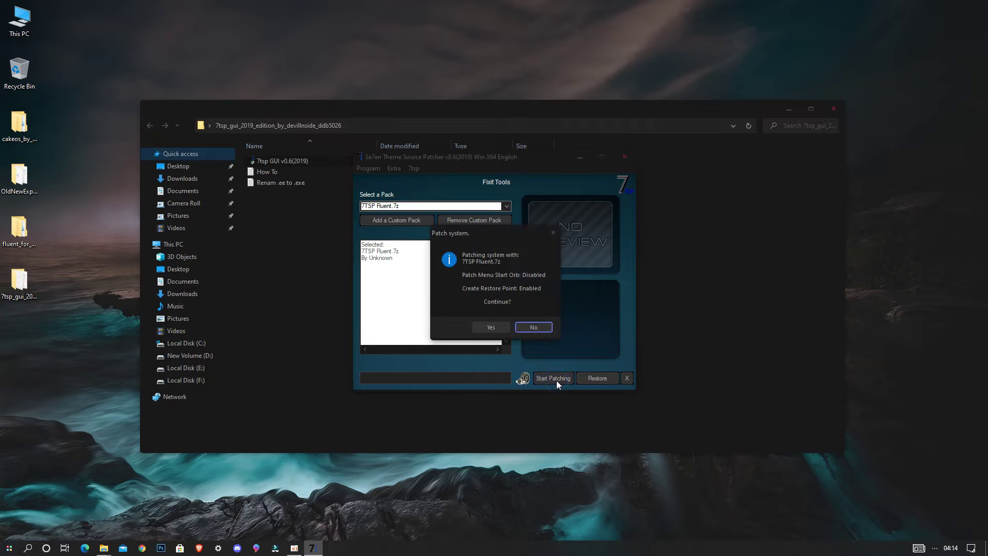
pyautogui.click(491, 329)
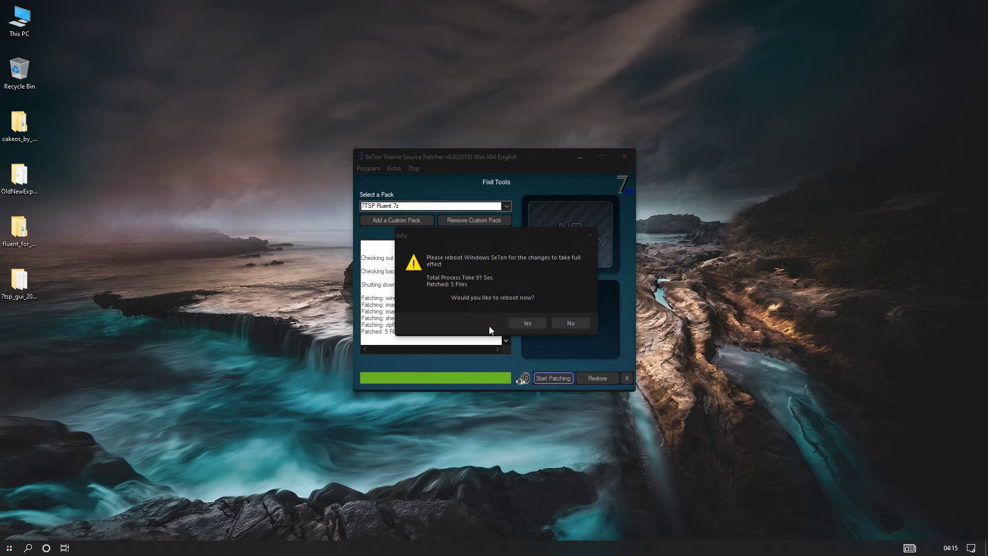
pyautogui.click(526, 323)
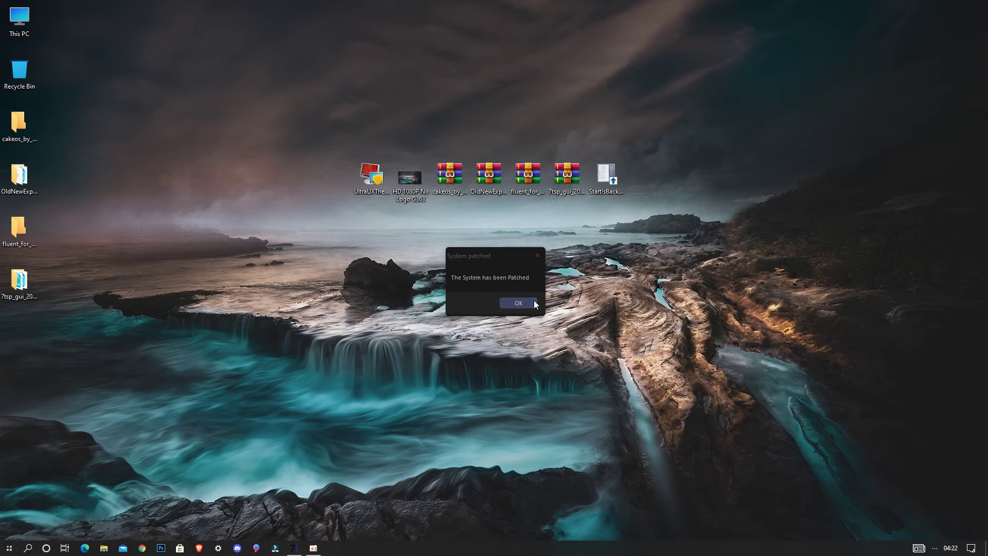
pyautogui.click(533, 302)
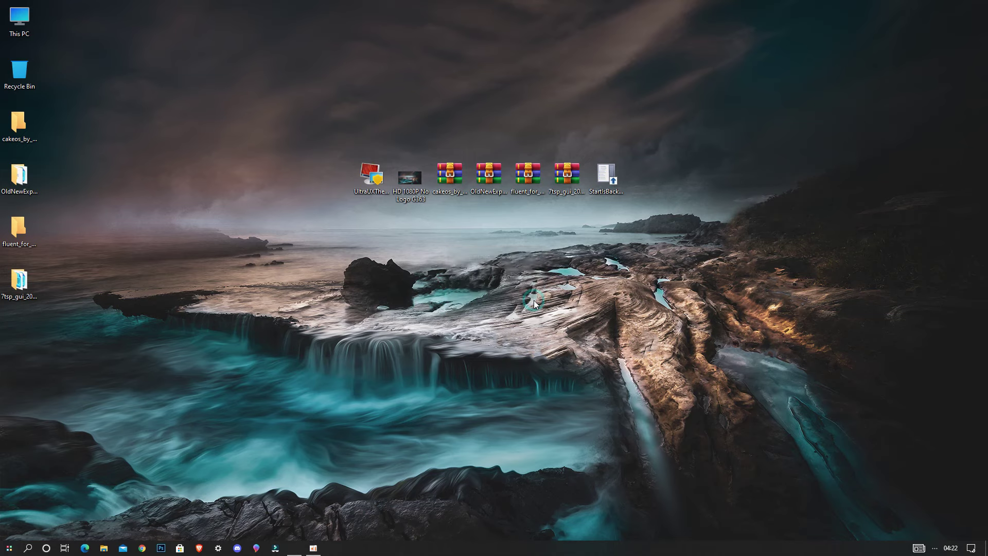
# Check the new folder and drive icons in This PC and Quick access, and close the window.
pyautogui.doubleClick(26, 35)
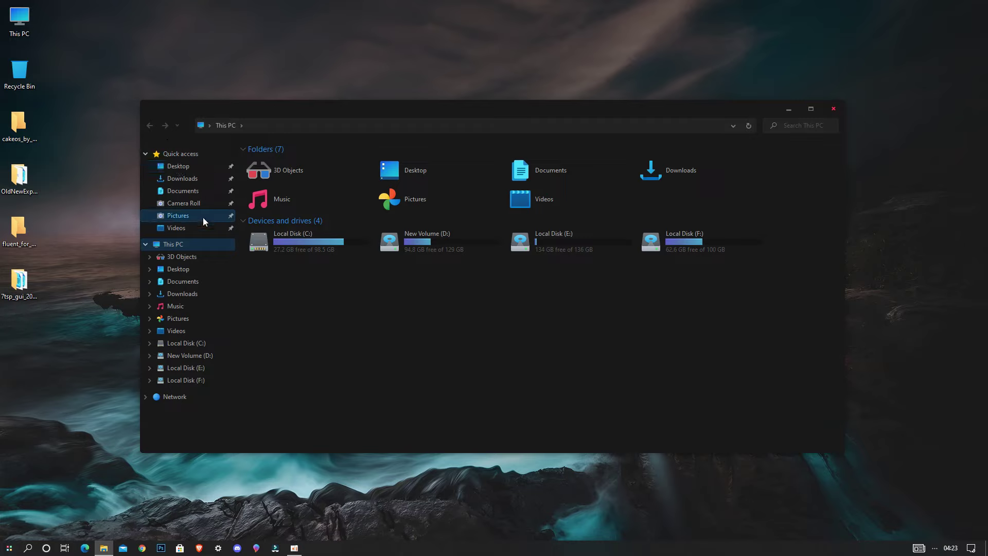
pyautogui.click(202, 159)
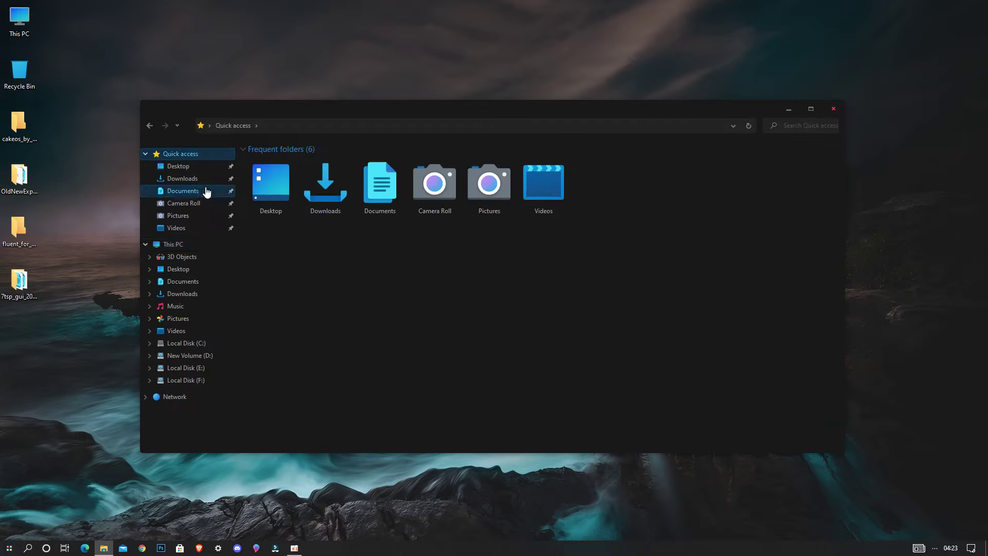
pyautogui.click(206, 244)
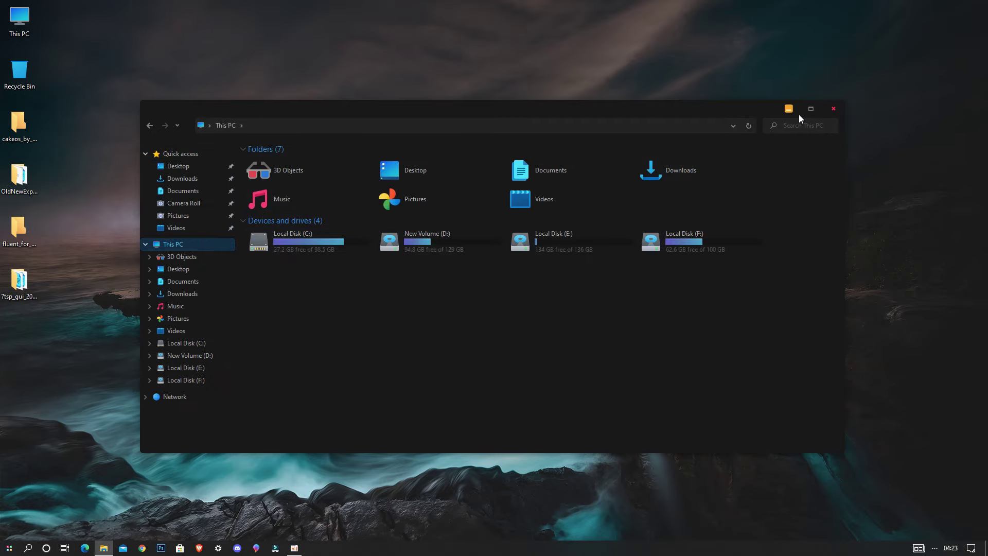
pyautogui.click(833, 109)
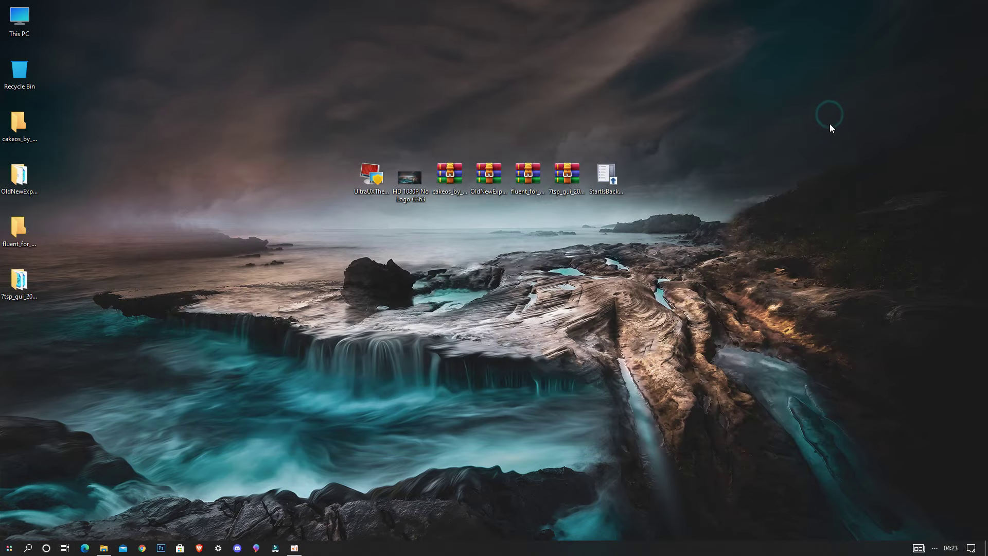
# Install StartIsBack for the current user only and open its configuration.
pyautogui.doubleClick(621, 190)
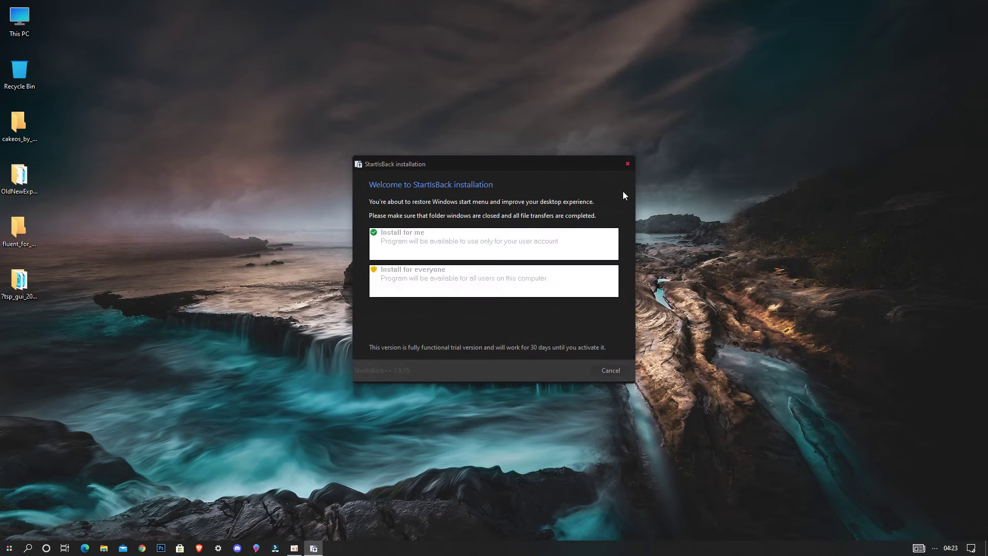
pyautogui.click(594, 235)
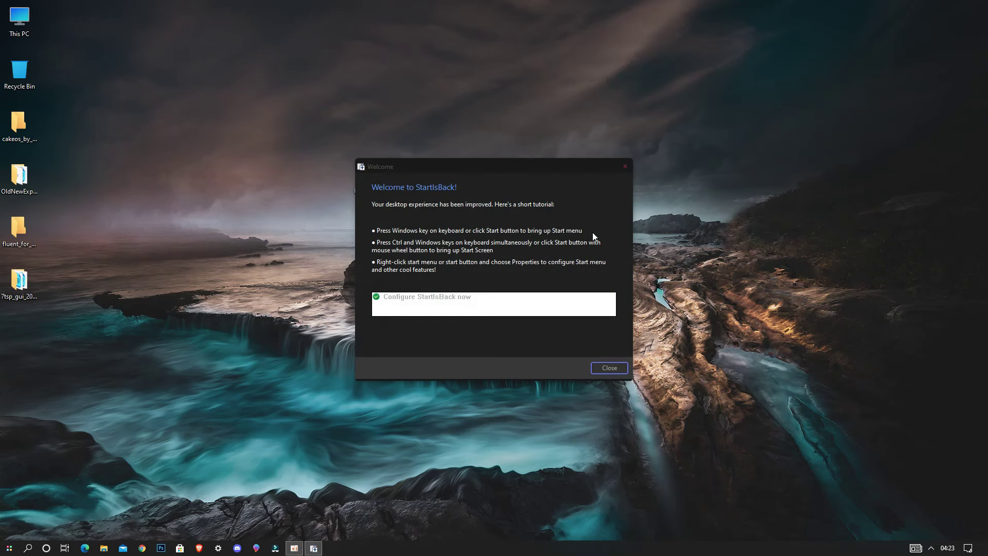
pyautogui.click(573, 301)
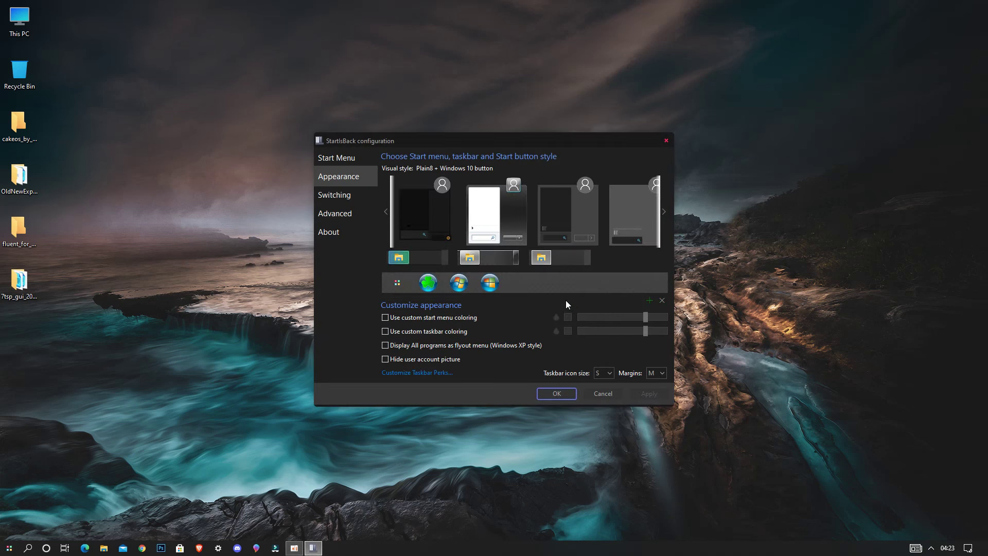
# Choose the Dark Alt taskbar style and the Windows 10 start menu style for the StartIsBack appearance.
pyautogui.click(444, 259)
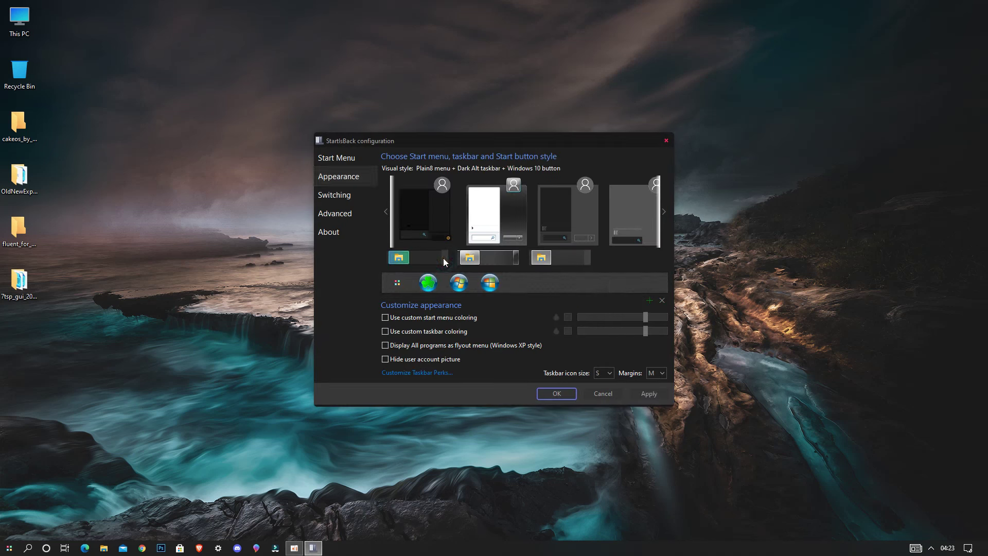
pyautogui.scroll(1, 435, 229)
pyautogui.click(434, 214)
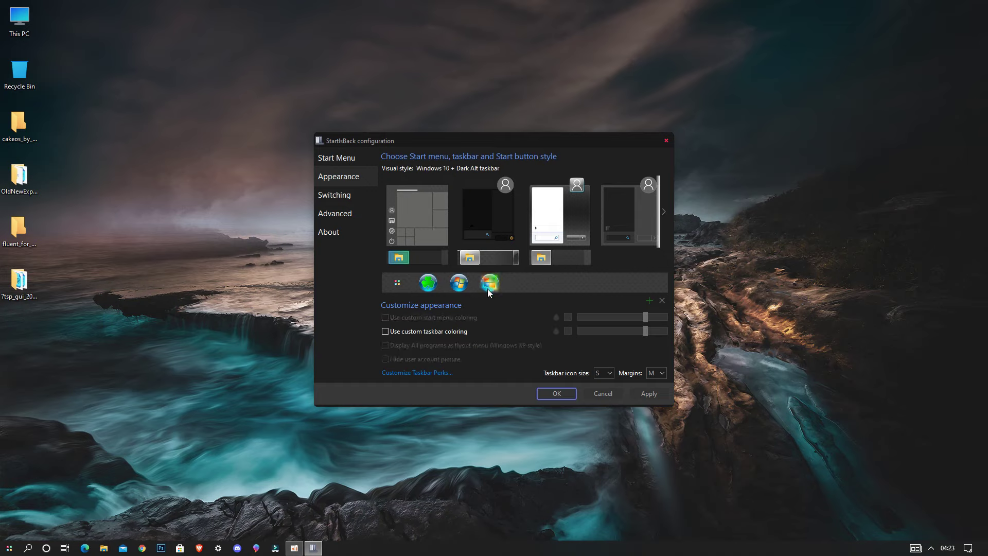
# Enable Centered task icons in the taskbar perks, apply the changes, and close the StartIsBack configuration.
pyautogui.click(440, 373)
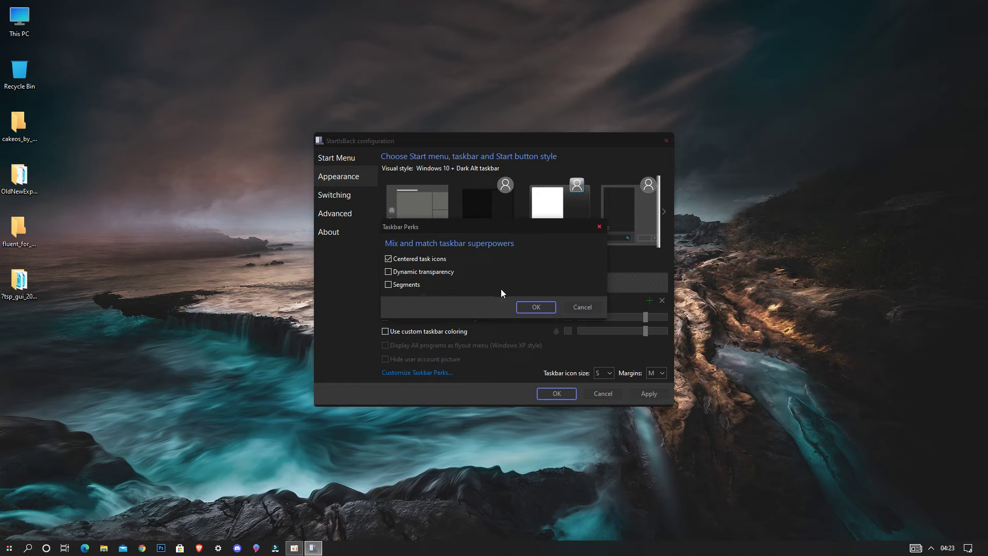
pyautogui.click(532, 308)
pyautogui.click(648, 393)
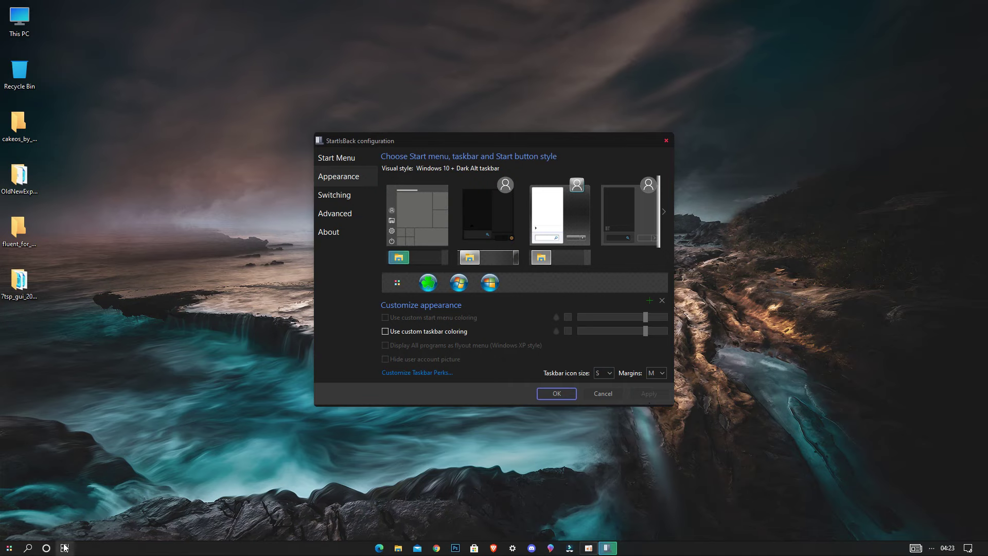
pyautogui.click(13, 547)
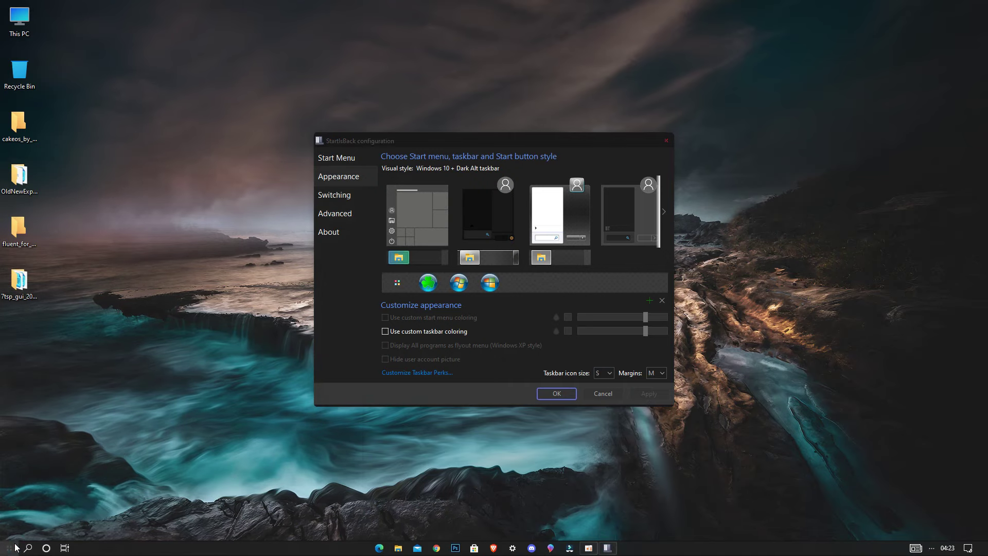
pyautogui.click(545, 394)
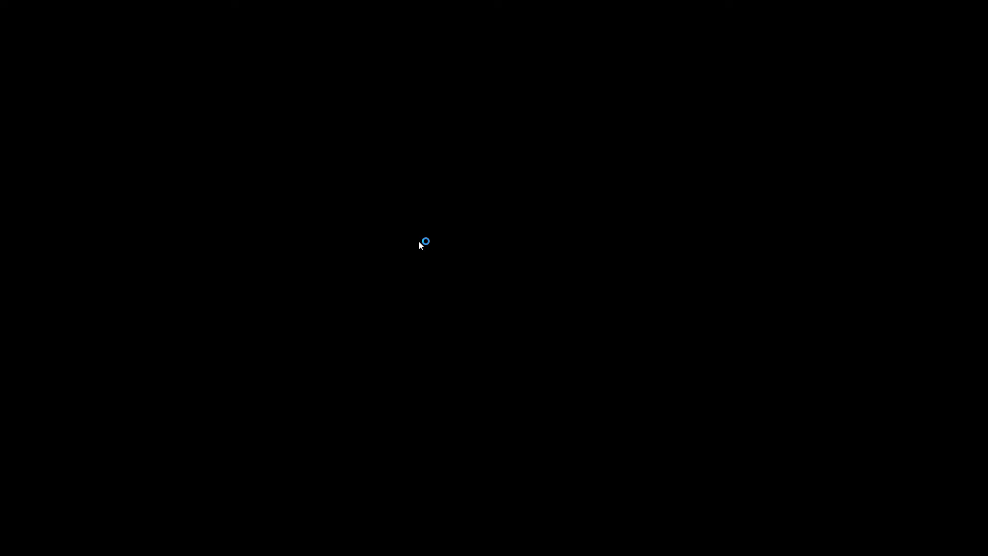
# Install Nexus 20.10 in English, accepting the license and the default folder C:\Program Files (x86)\Winstep, and launch it on finishing.
pyautogui.click(455, 338)
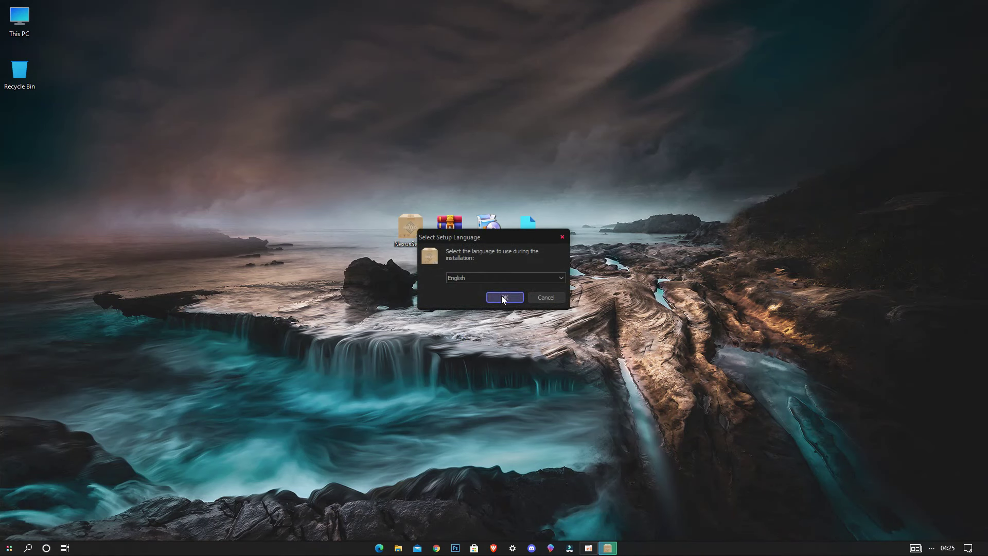
pyautogui.click(503, 298)
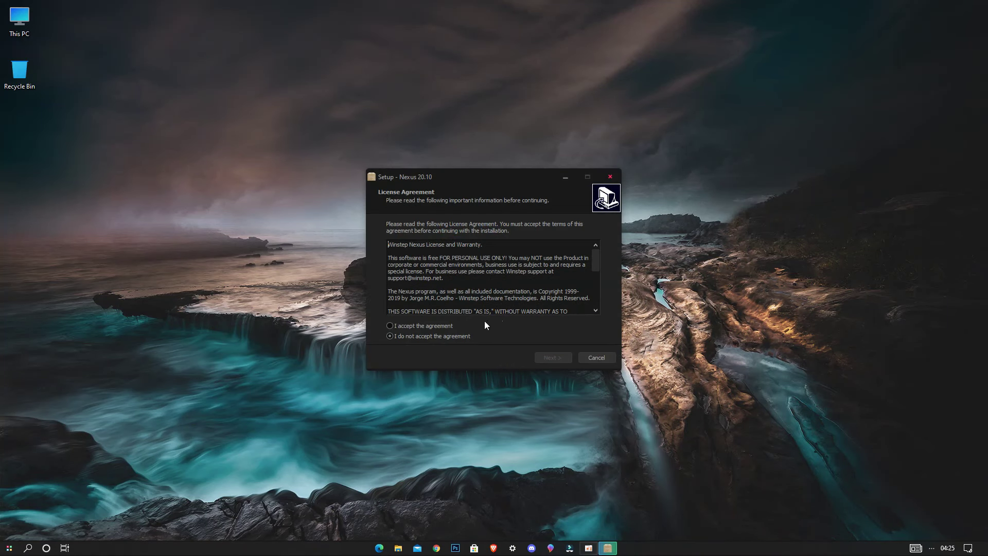
pyautogui.click(449, 326)
pyautogui.click(561, 355)
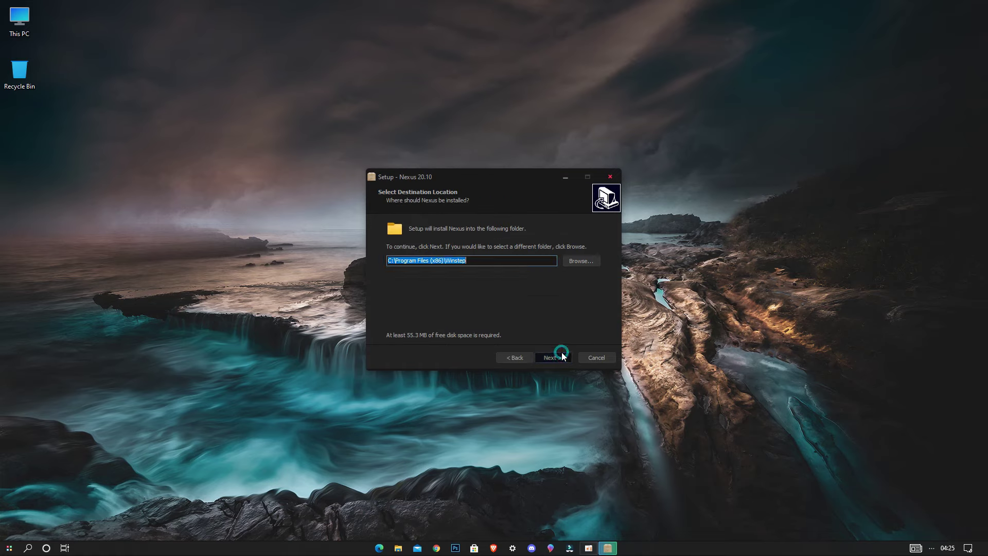
pyautogui.click(561, 355)
pyautogui.click(562, 355)
pyautogui.click(562, 354)
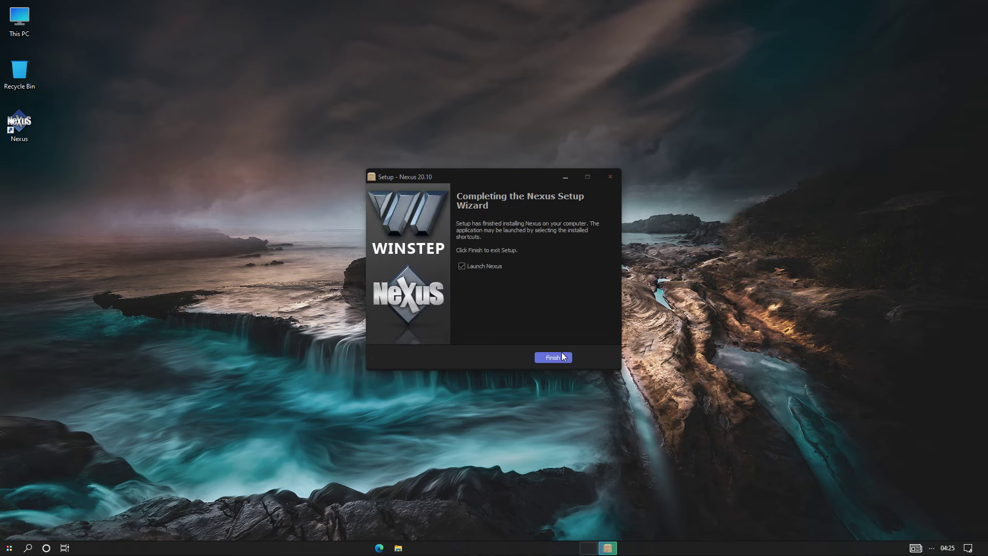
pyautogui.click(563, 355)
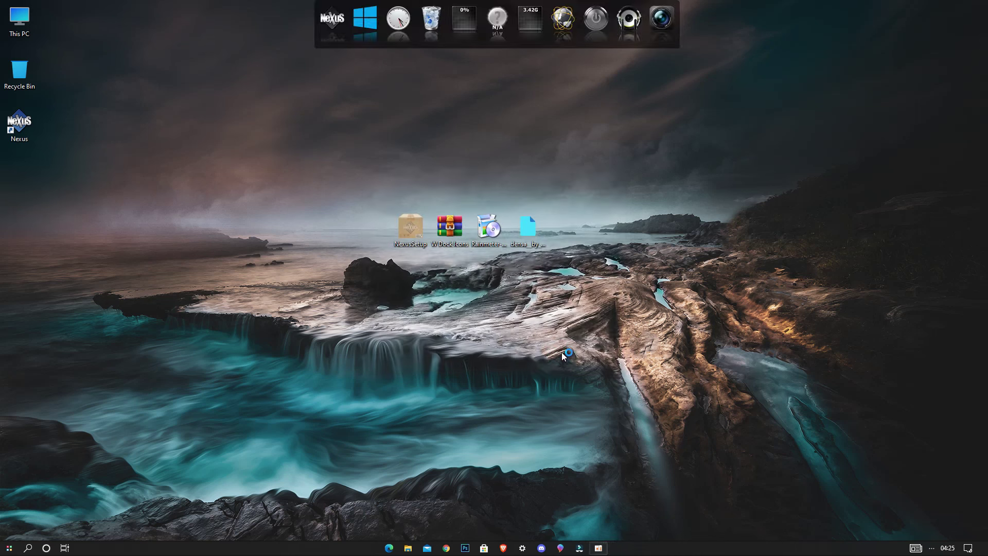
# Extract the W Dock Icons archive into a folder of the same name on the desktop.
pyautogui.rightClick(451, 241)
pyautogui.click(469, 272)
pyautogui.click(525, 388)
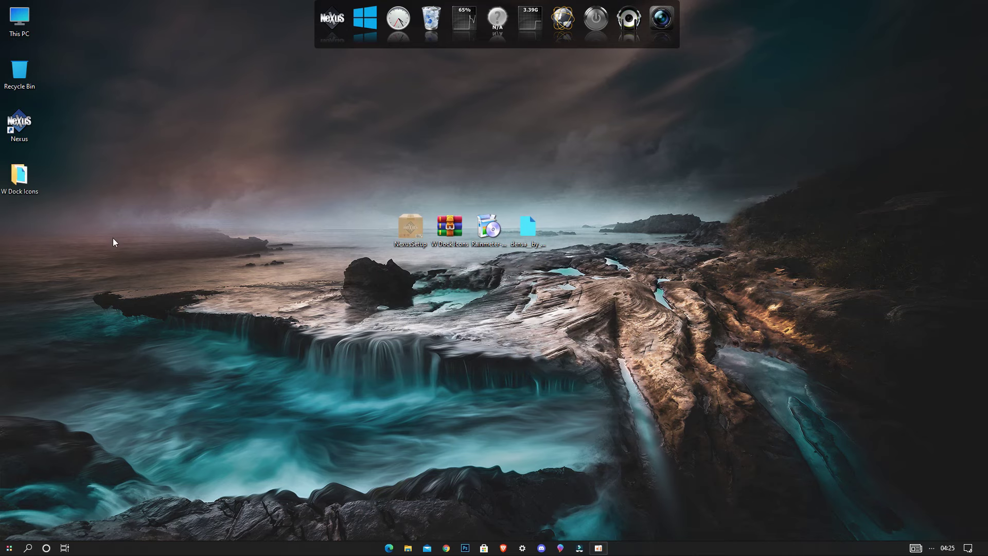
# Move the White Dock Icons folder from the extracted W Dock Icons folder to the root of Local Disk (C:).
pyautogui.doubleClick(20, 177)
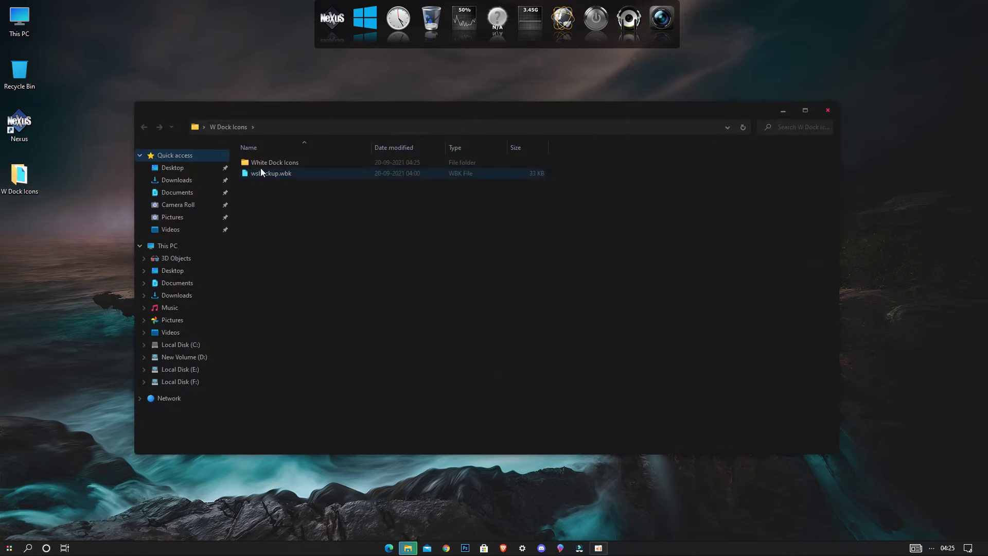
pyautogui.rightClick(261, 162)
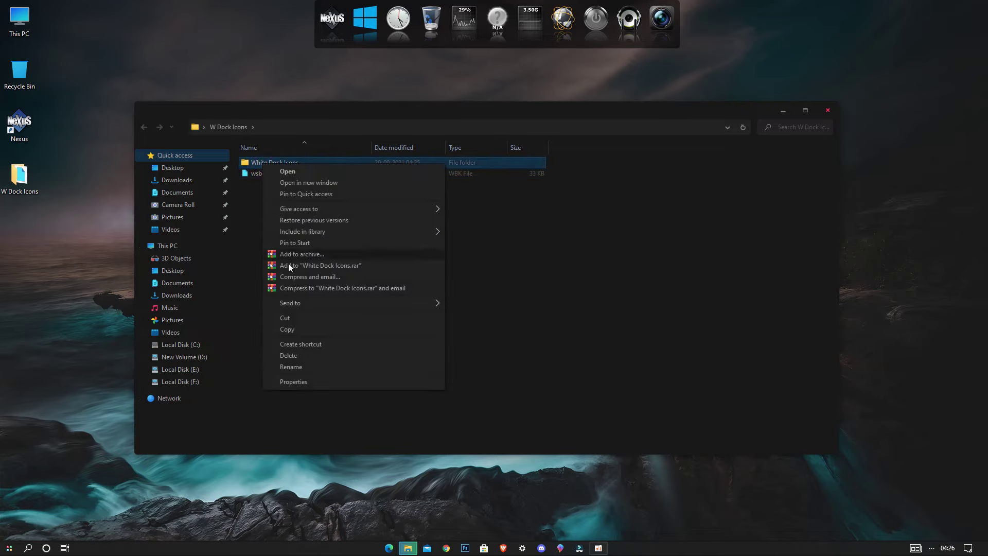
pyautogui.click(289, 319)
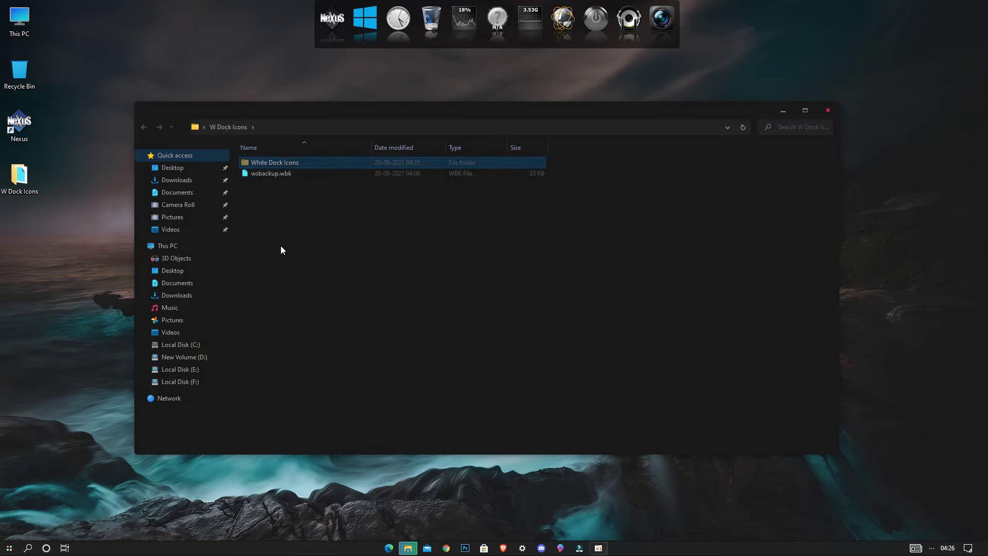
pyautogui.click(202, 247)
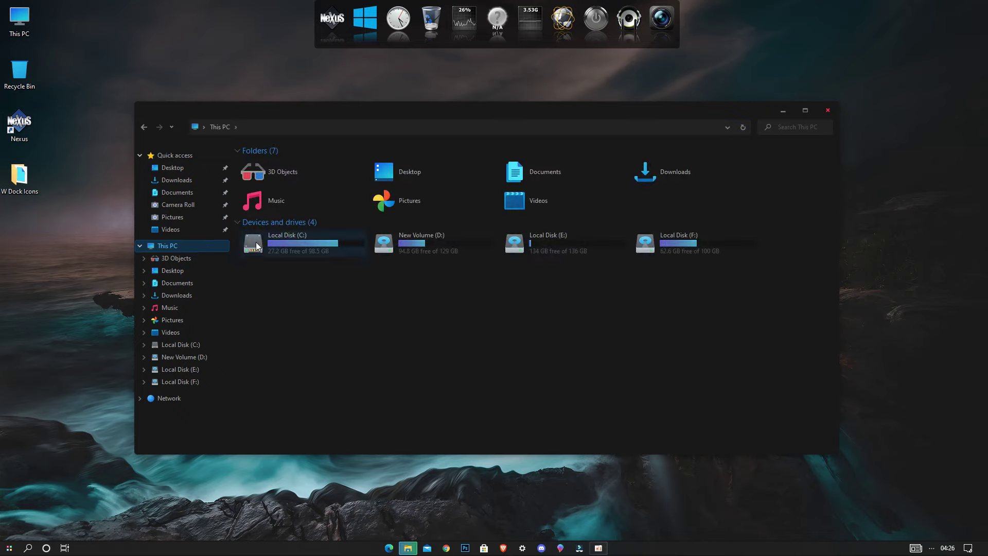
pyautogui.doubleClick(258, 244)
pyautogui.rightClick(258, 244)
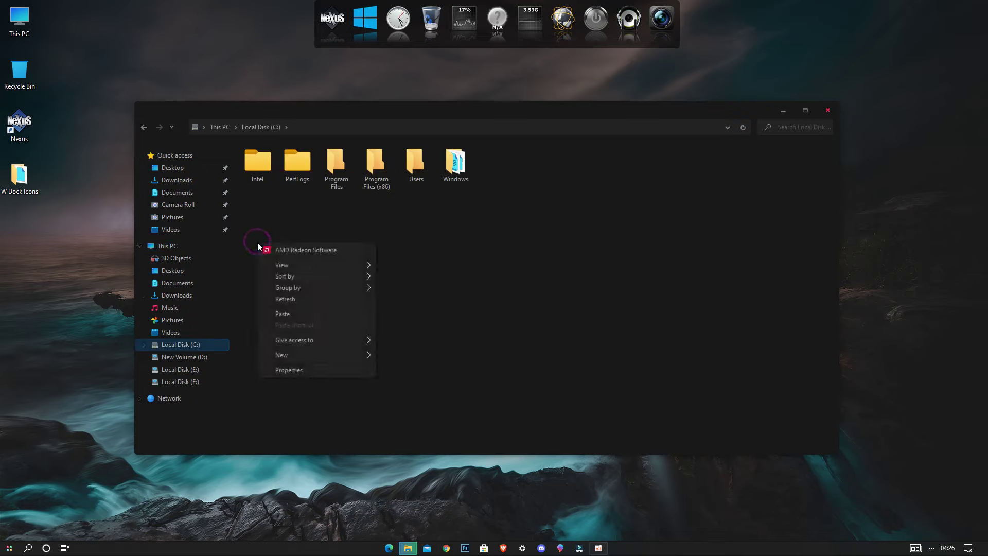
pyautogui.click(287, 319)
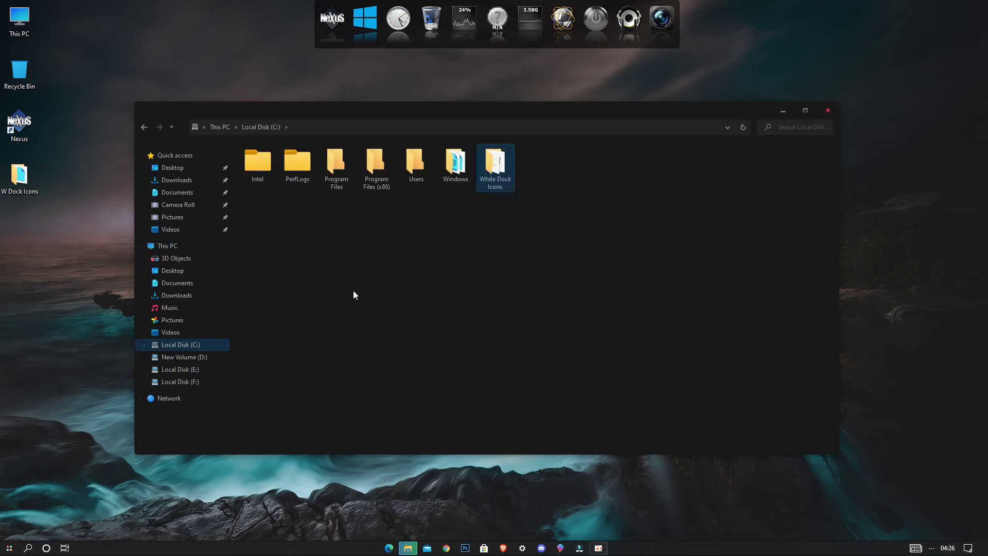
# Close the file window and restore the Nexus configuration from wsbackup.wbk in the desktop's W Dock Icons folder, accepting the preferences.
pyautogui.click(828, 111)
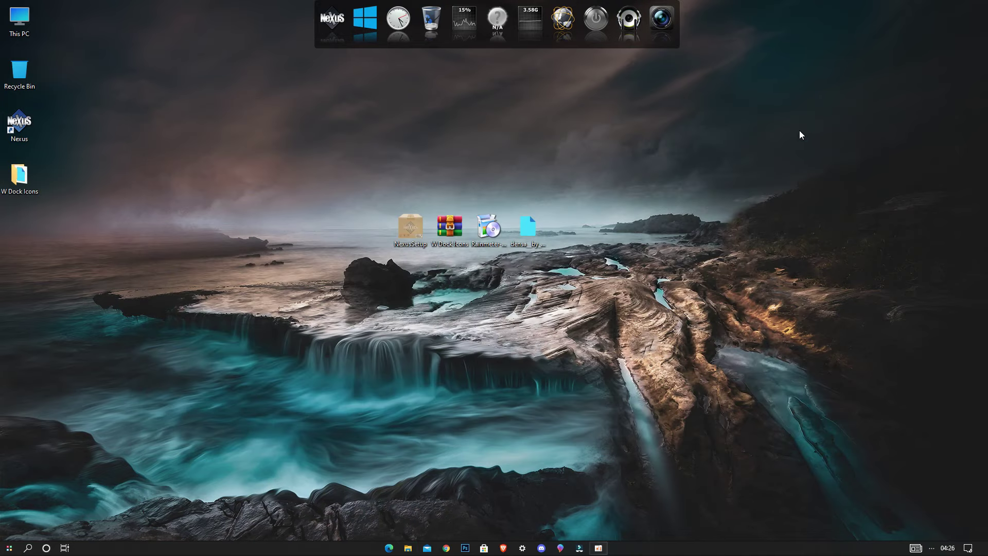
pyautogui.click(338, 38)
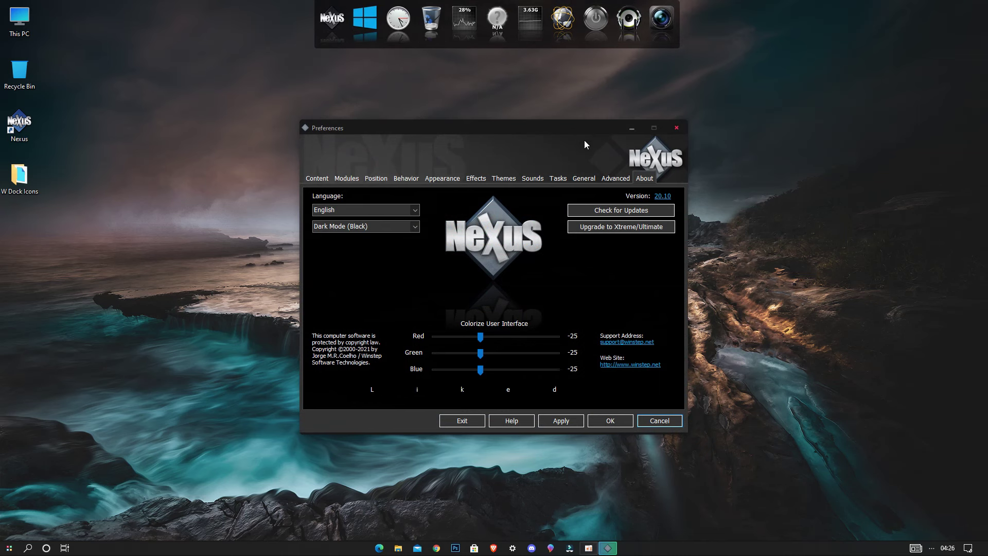
pyautogui.click(613, 178)
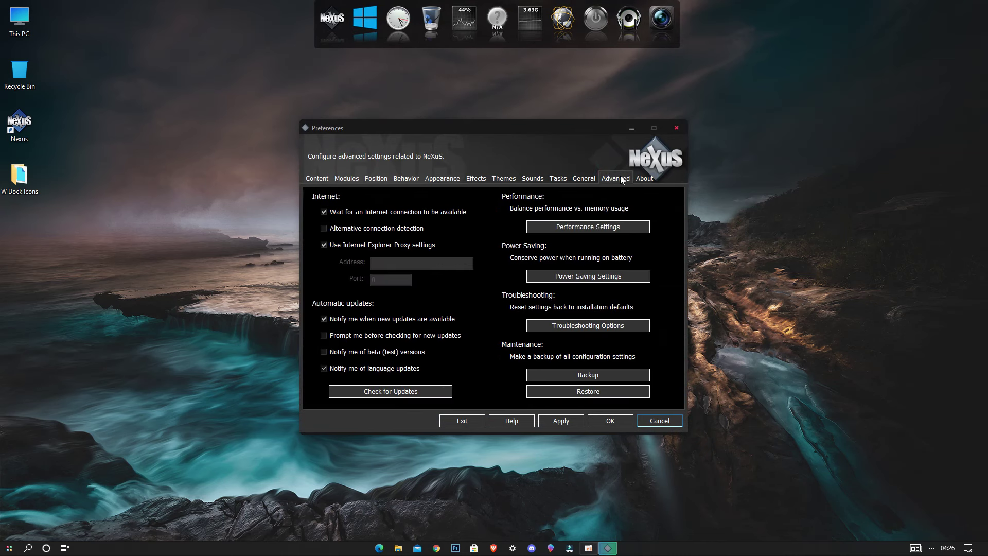
pyautogui.click(588, 391)
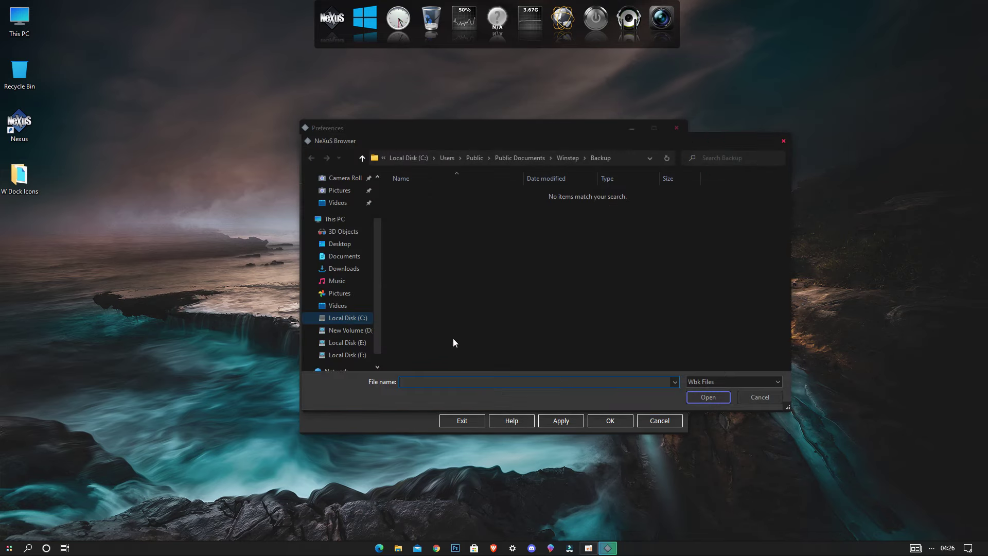
pyautogui.scroll(3, 341, 216)
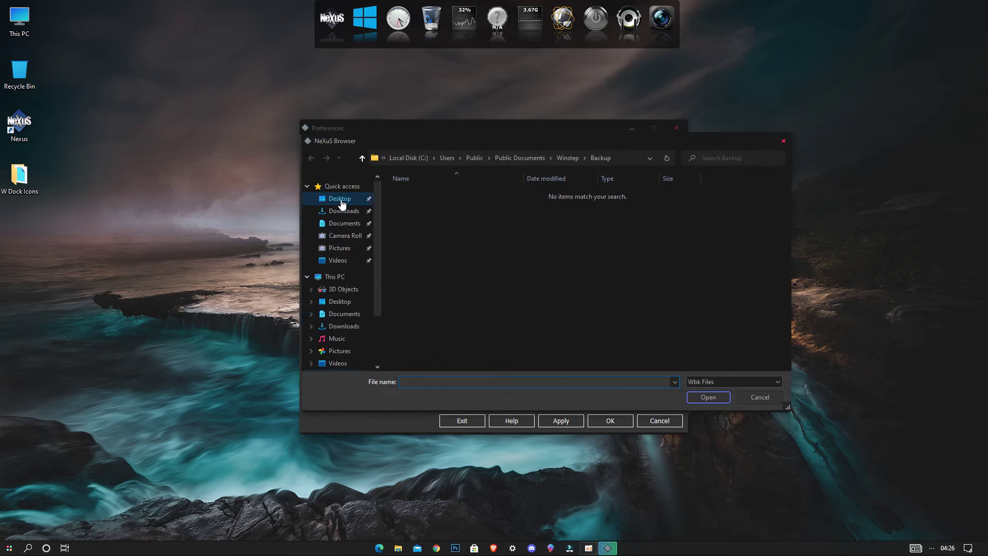
pyautogui.click(341, 200)
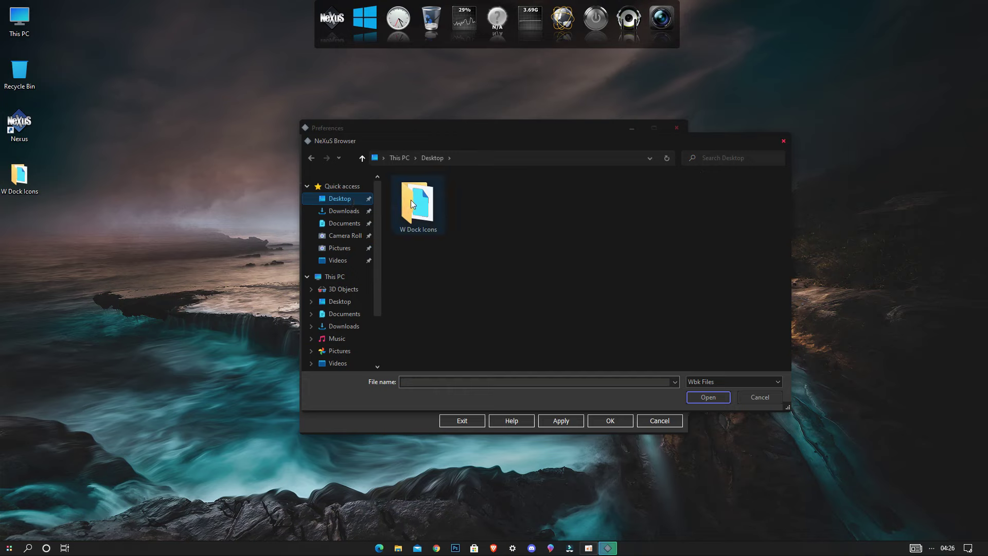
pyautogui.doubleClick(411, 201)
pyautogui.click(413, 195)
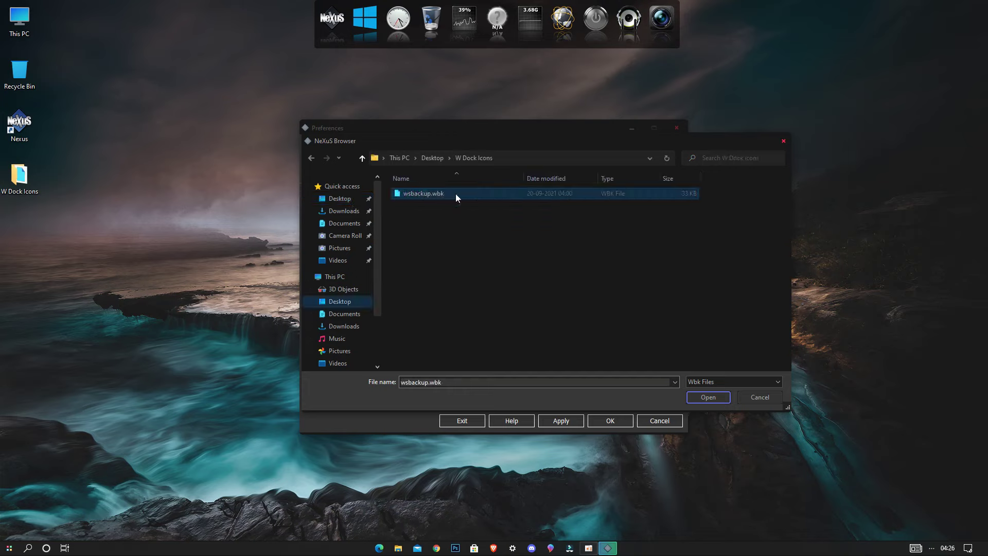
pyautogui.click(701, 396)
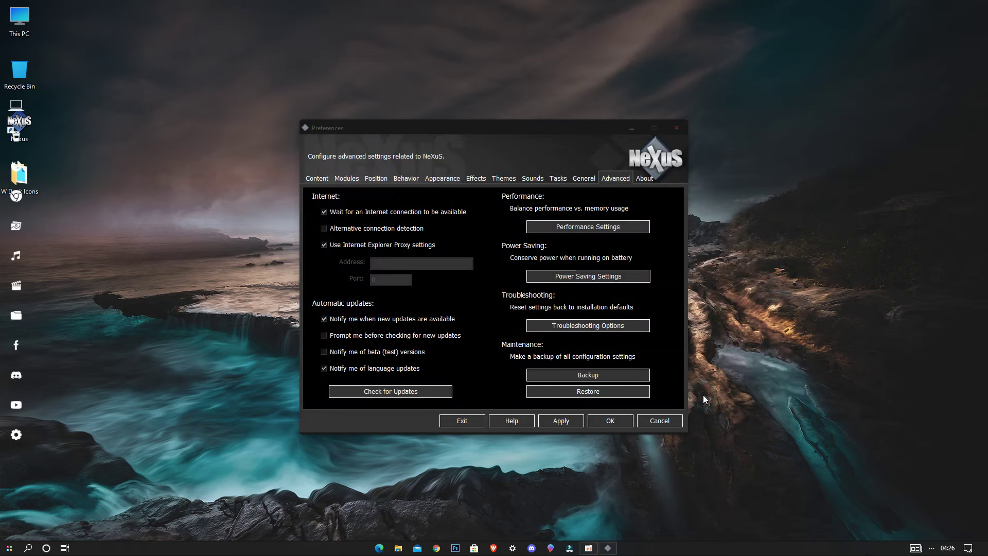
pyautogui.click(606, 419)
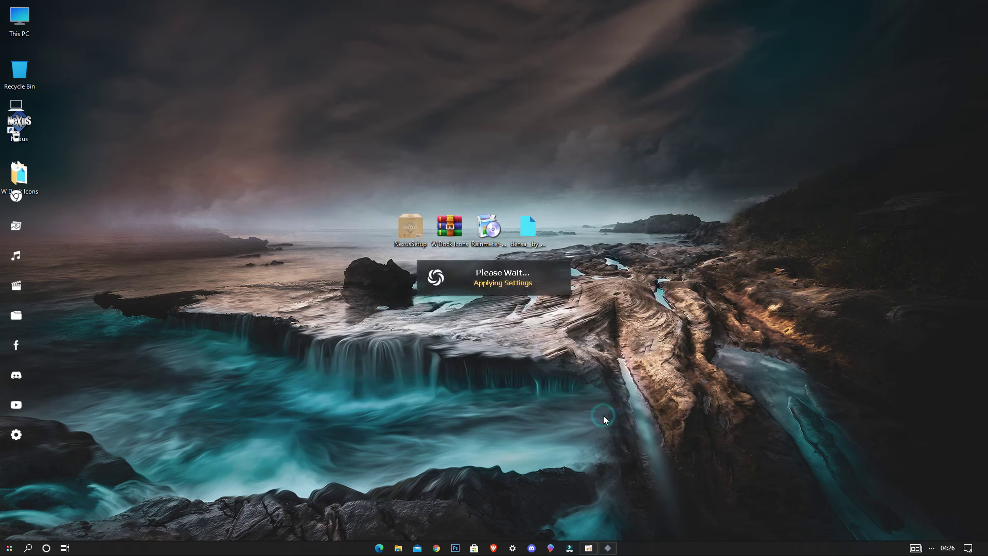
# Install the 64-bit version of Rainmeter in C:\Program Files\Rainmeter with launch on startup enabled, and run it on finishing.
pyautogui.doubleClick(484, 241)
pyautogui.click(503, 298)
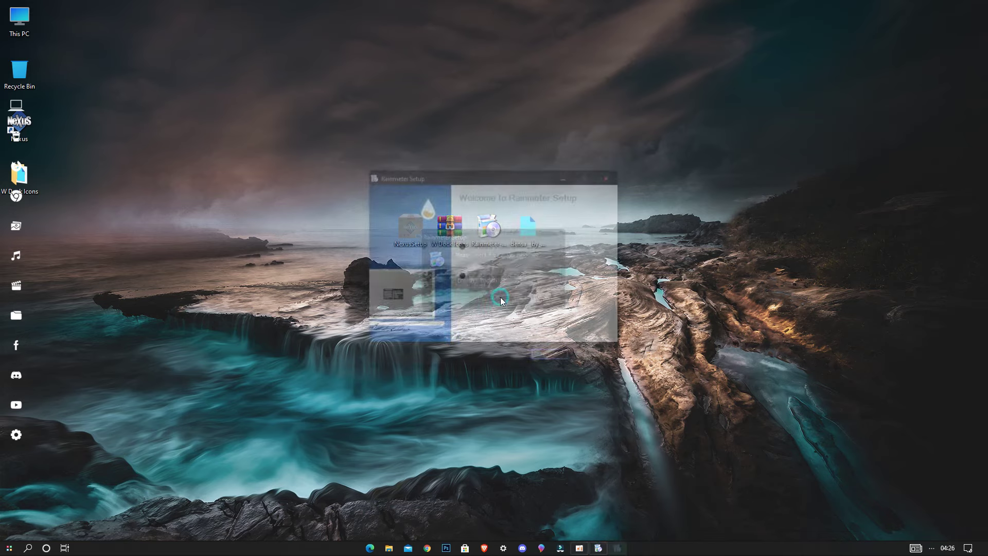
pyautogui.click(551, 357)
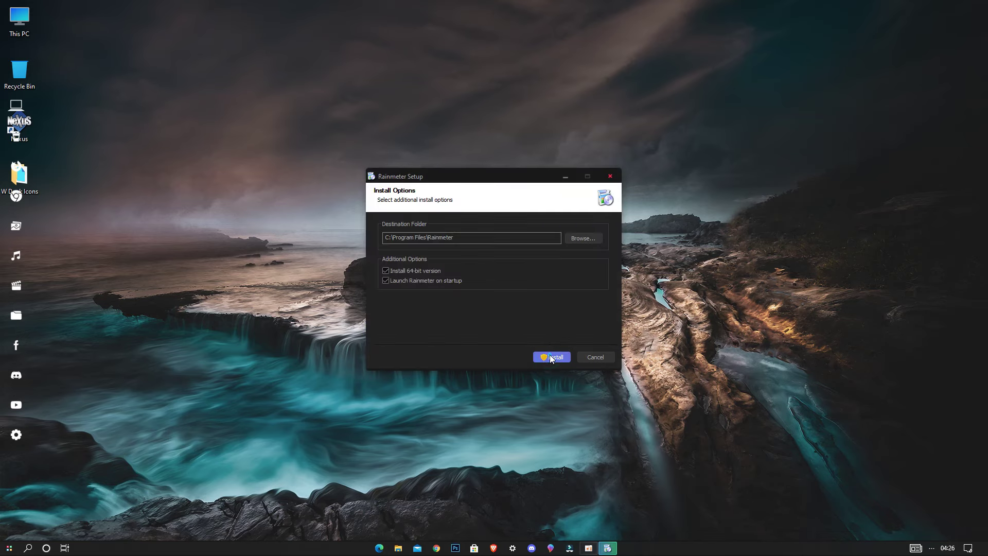
pyautogui.click(551, 357)
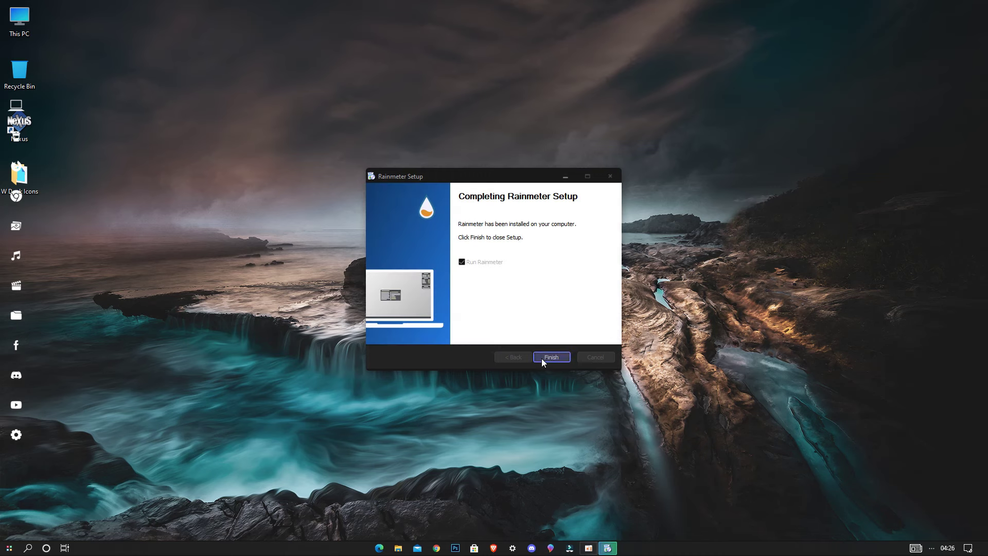
pyautogui.click(546, 357)
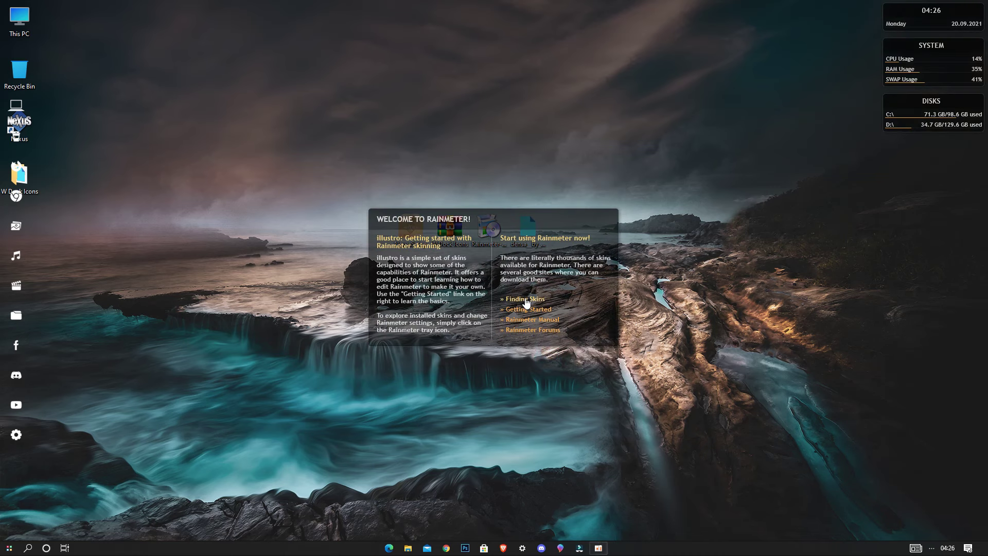
# Unload the default illustro skins from the desktop: the welcome panel, Disk, System and the clock.
pyautogui.rightClick(526, 300)
pyautogui.click(551, 412)
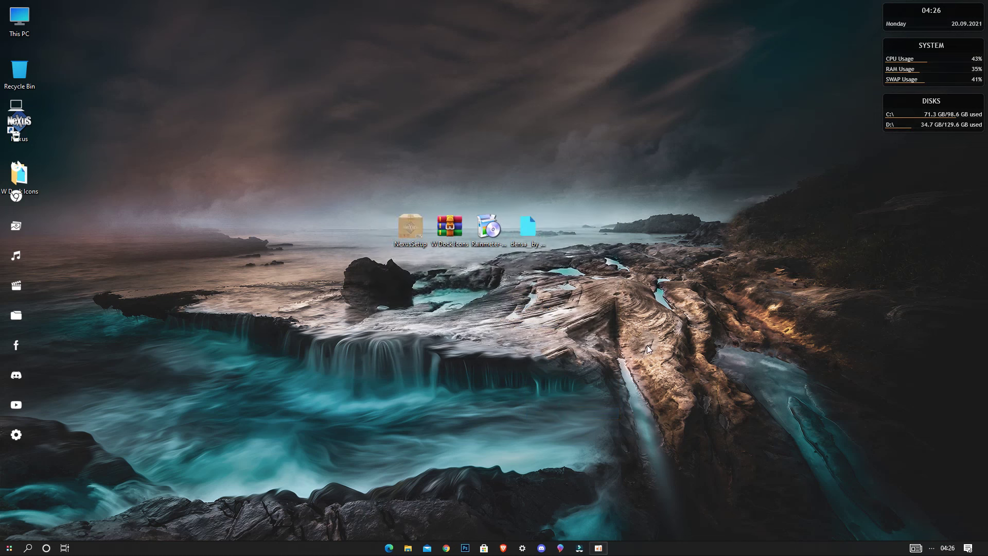
pyautogui.rightClick(890, 114)
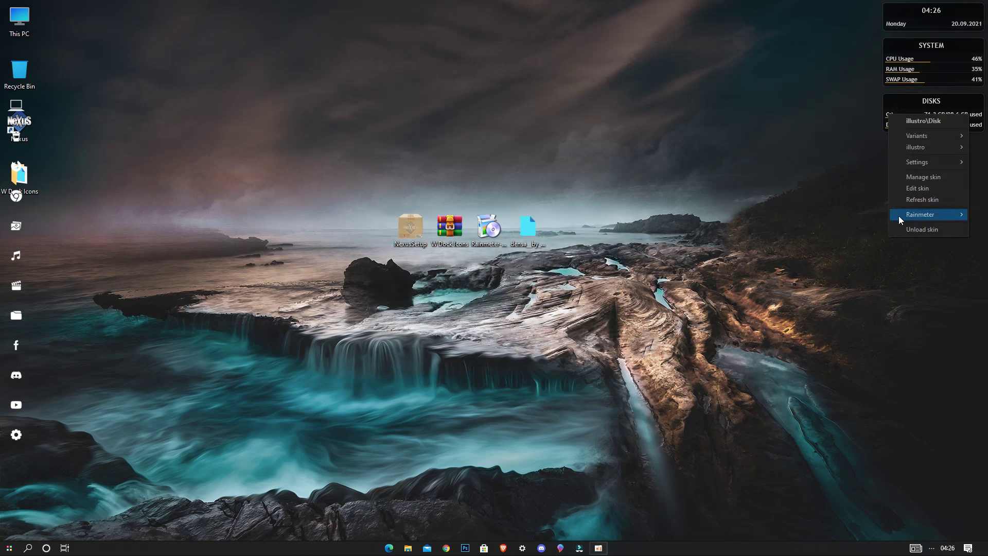
pyautogui.click(899, 229)
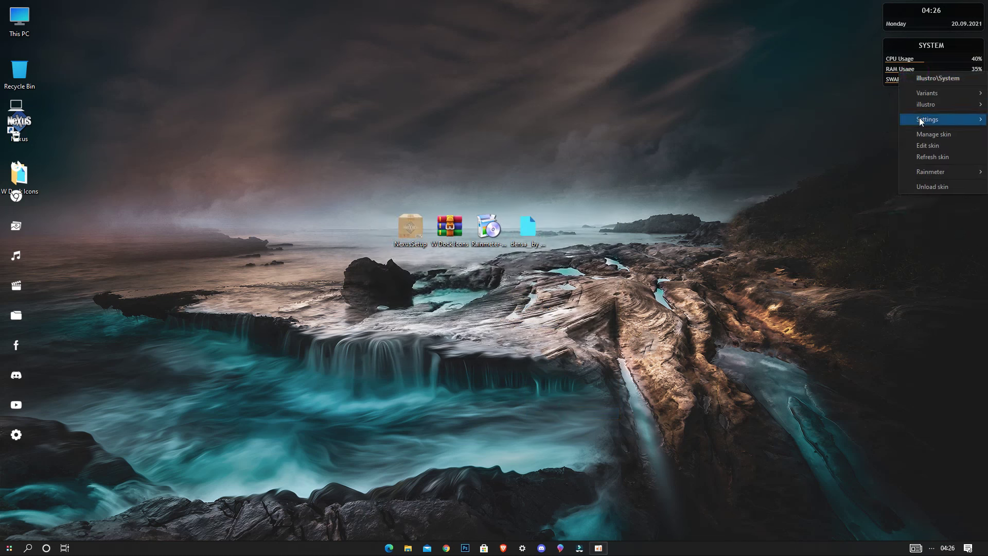
pyautogui.click(920, 184)
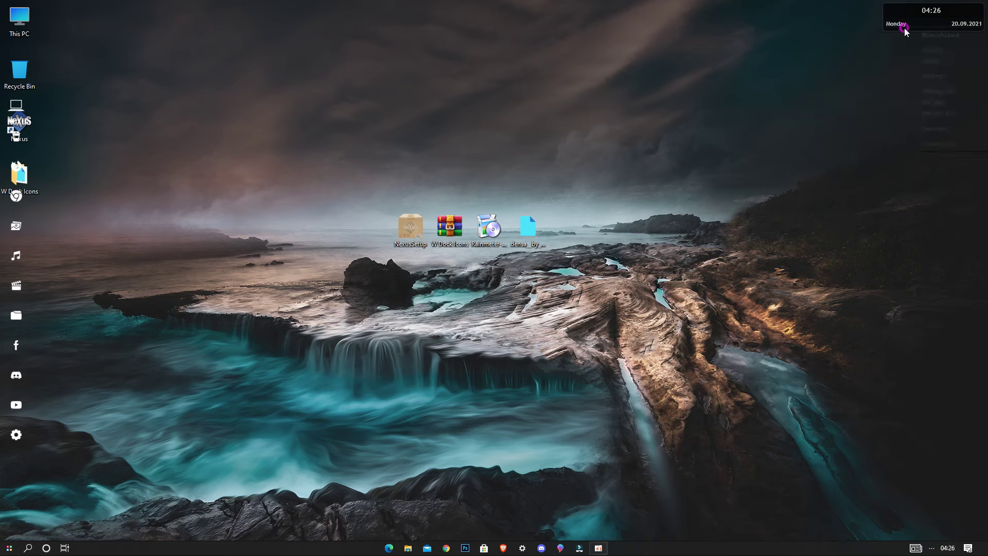
pyautogui.click(918, 146)
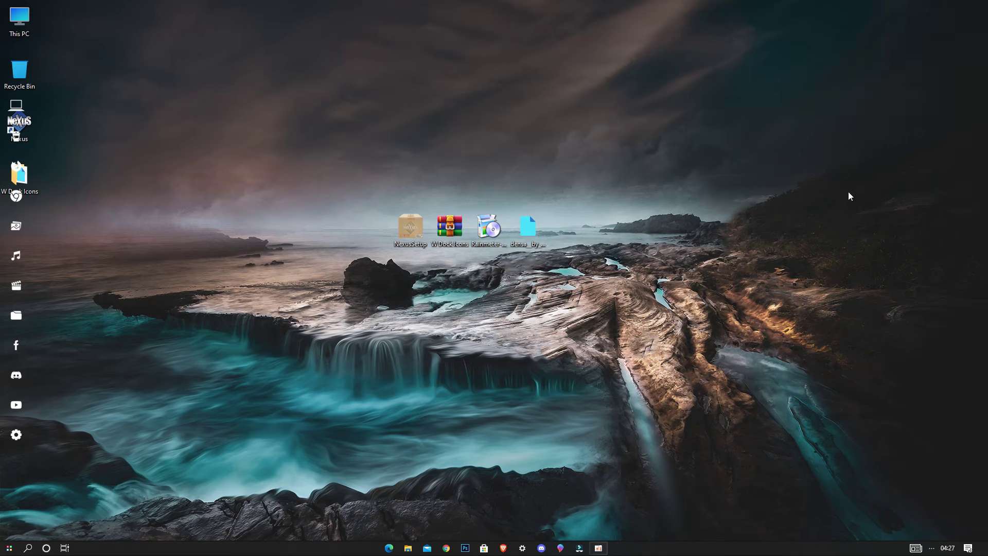
# Install the Densa skin package with its skins and layout components, without applying the included layout.
pyautogui.doubleClick(538, 231)
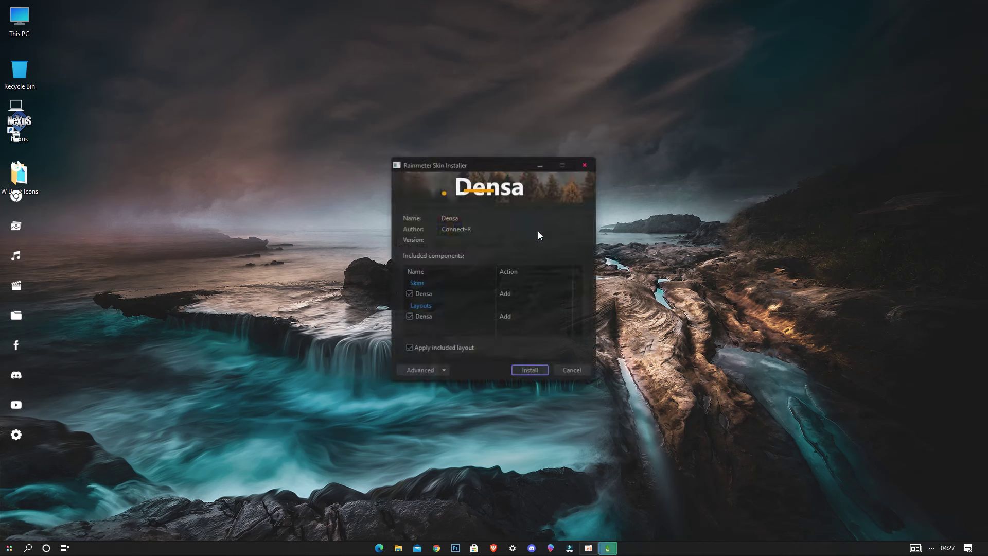
pyautogui.click(469, 345)
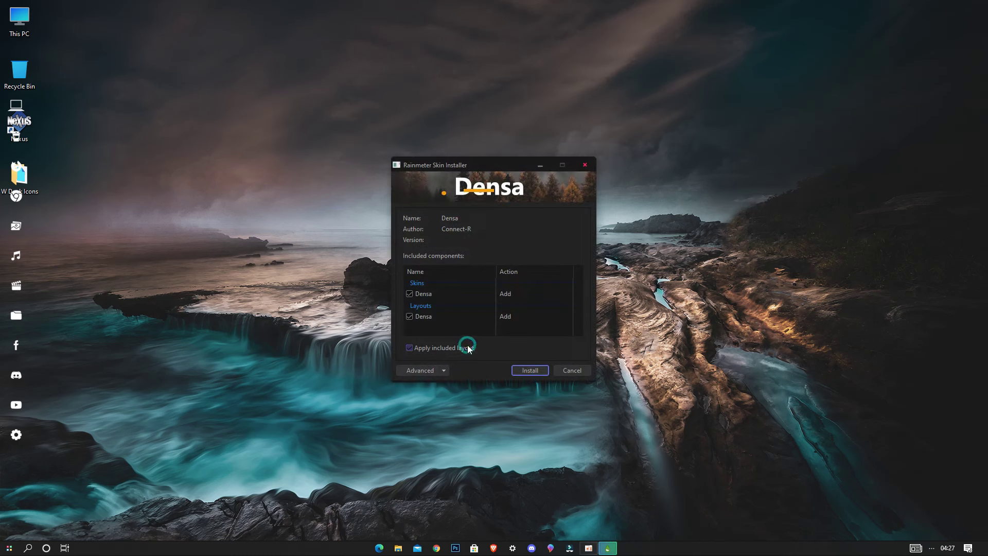
pyautogui.click(524, 370)
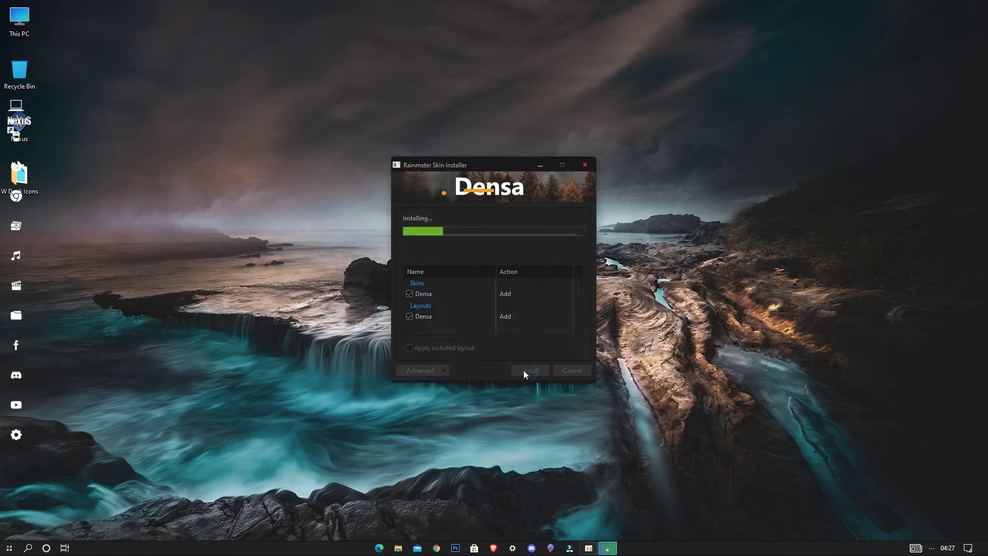
# Hide all desktop icons.
pyautogui.rightClick(600, 201)
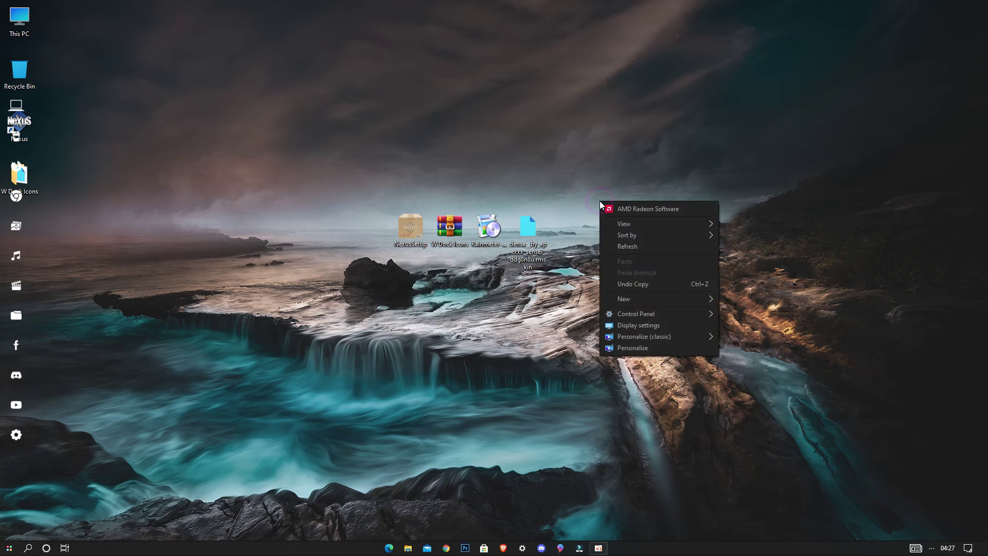
pyautogui.moveTo(625, 224)
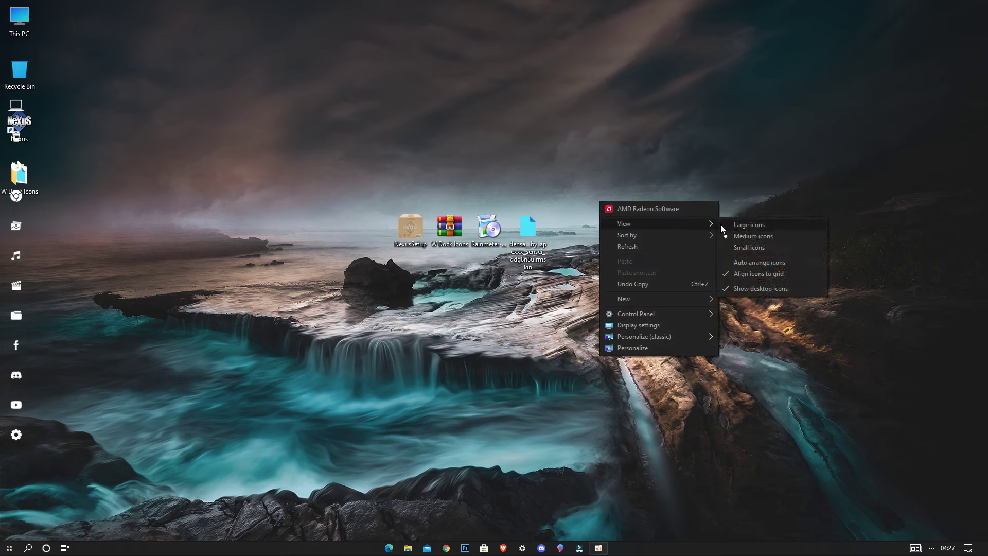
pyautogui.click(737, 288)
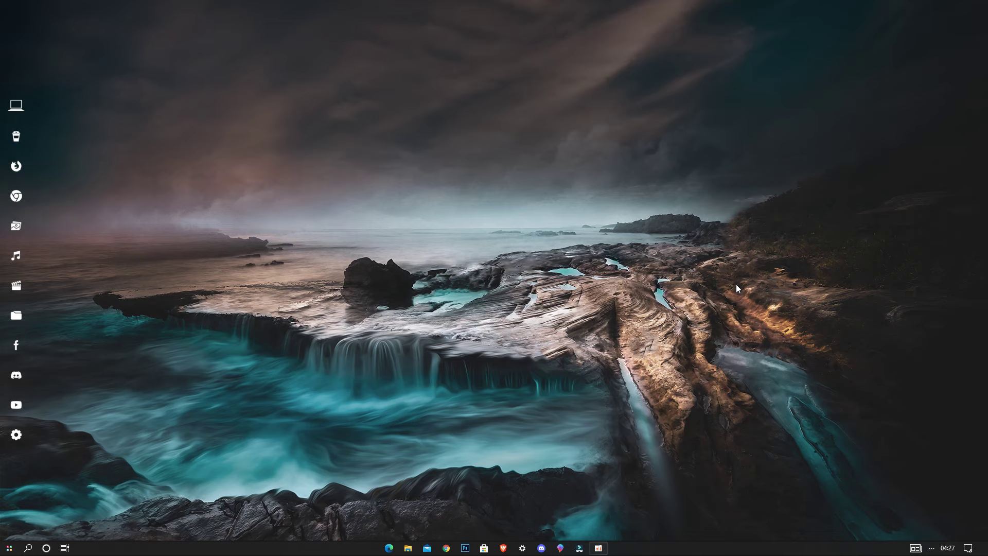
# Load the Date.ini skin from Densa's Date folder in the Rainmeter manager and minimize the manager window.
pyautogui.click(936, 548)
pyautogui.click(951, 491)
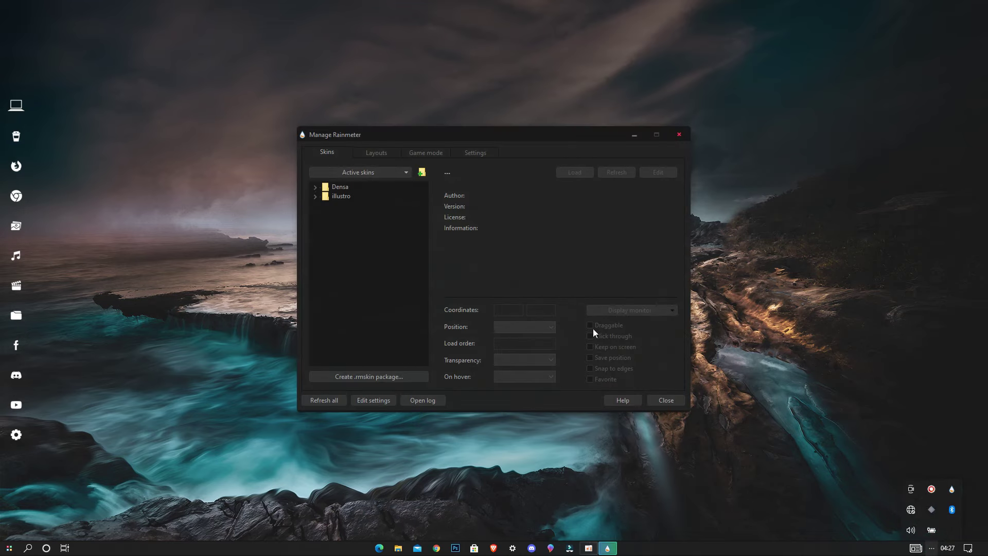
pyautogui.doubleClick(344, 188)
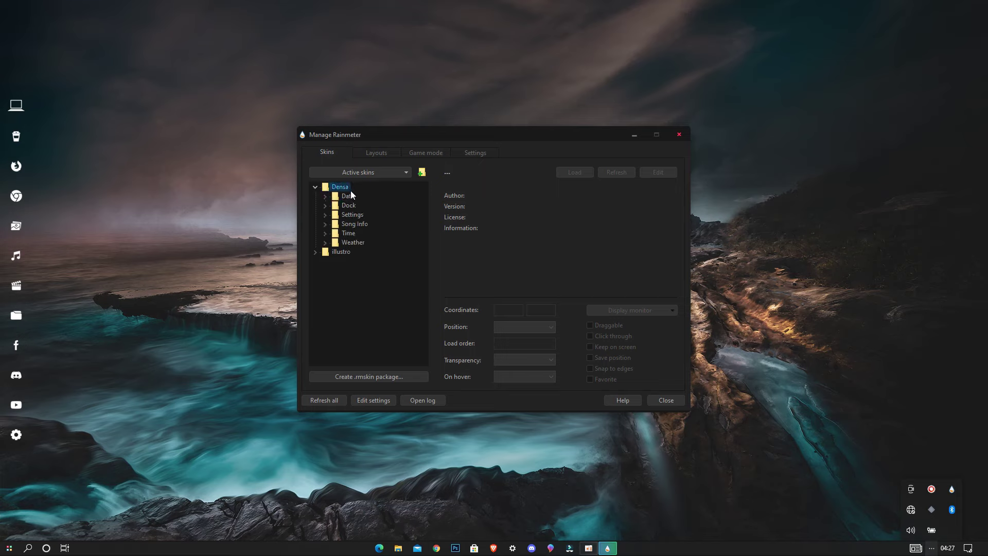
pyautogui.doubleClick(350, 196)
pyautogui.doubleClick(360, 205)
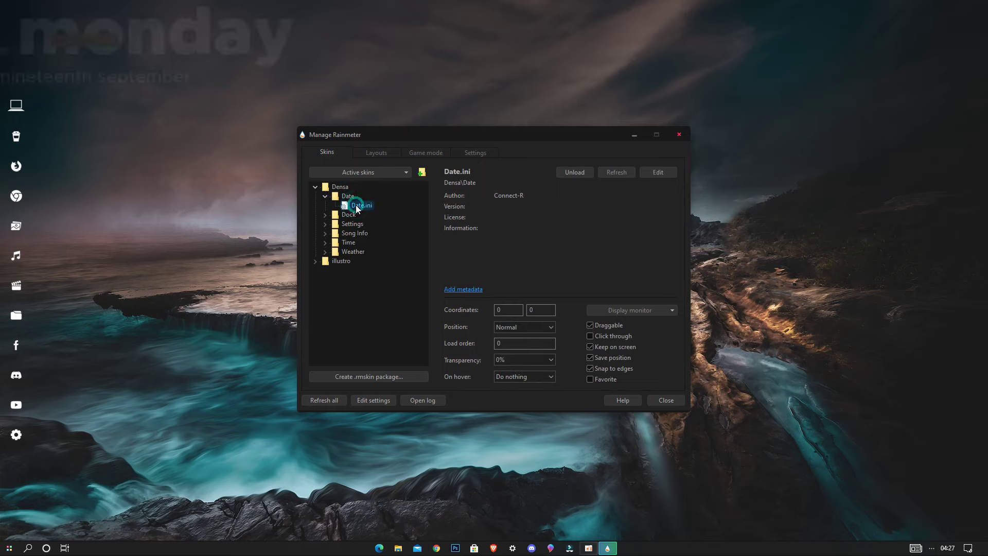
pyautogui.click(634, 136)
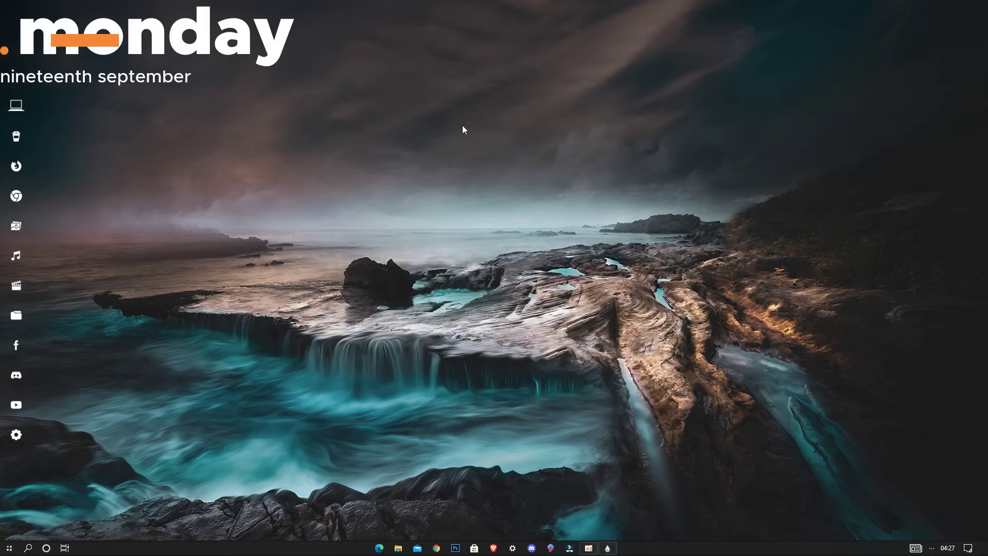
# Move the Densa date skin to the left-centre area of the desktop, beside the dock, and enlarge it.
pyautogui.moveTo(280, 45); pyautogui.dragTo(354, 281)
pyautogui.scroll(10, 353, 280)
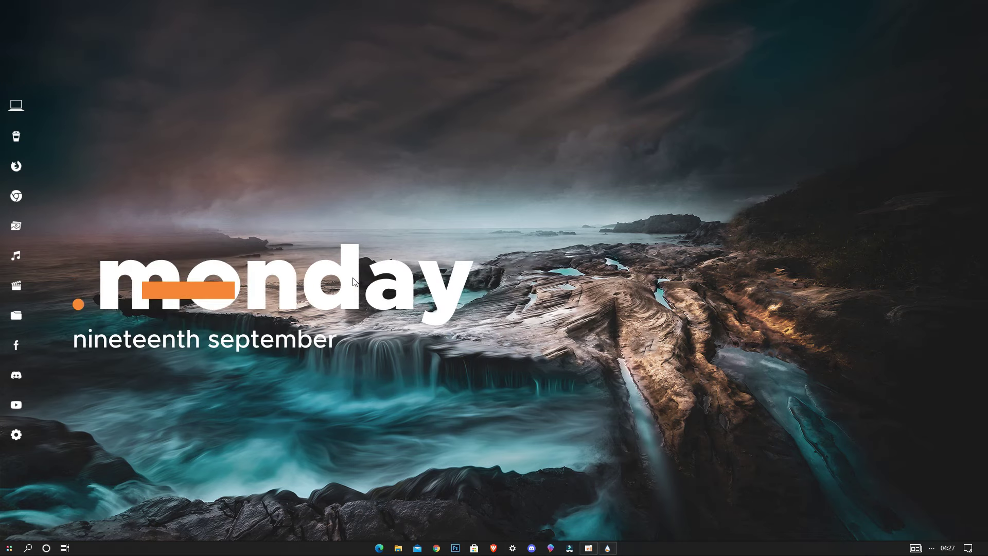
pyautogui.scroll(2, 353, 280)
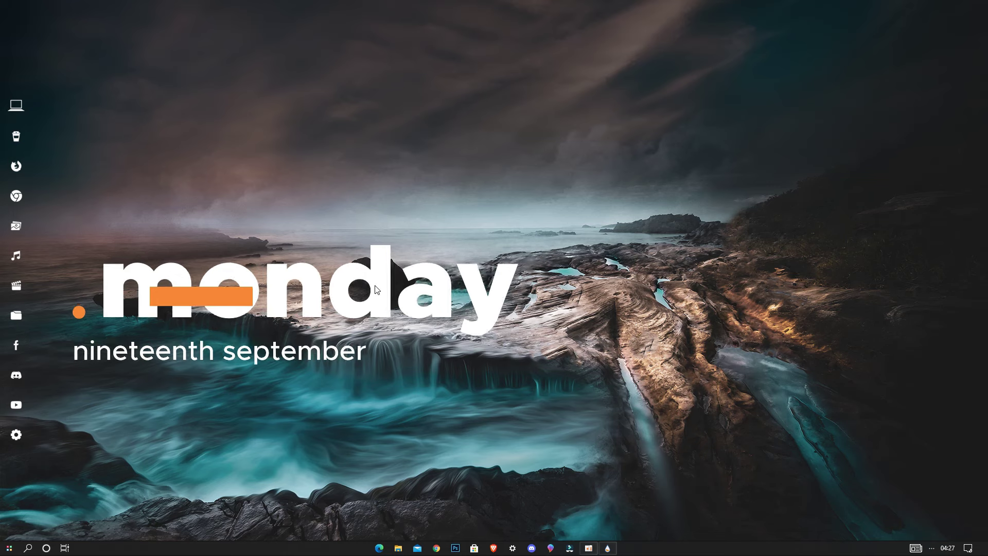
pyautogui.moveTo(376, 290); pyautogui.dragTo(370, 274)
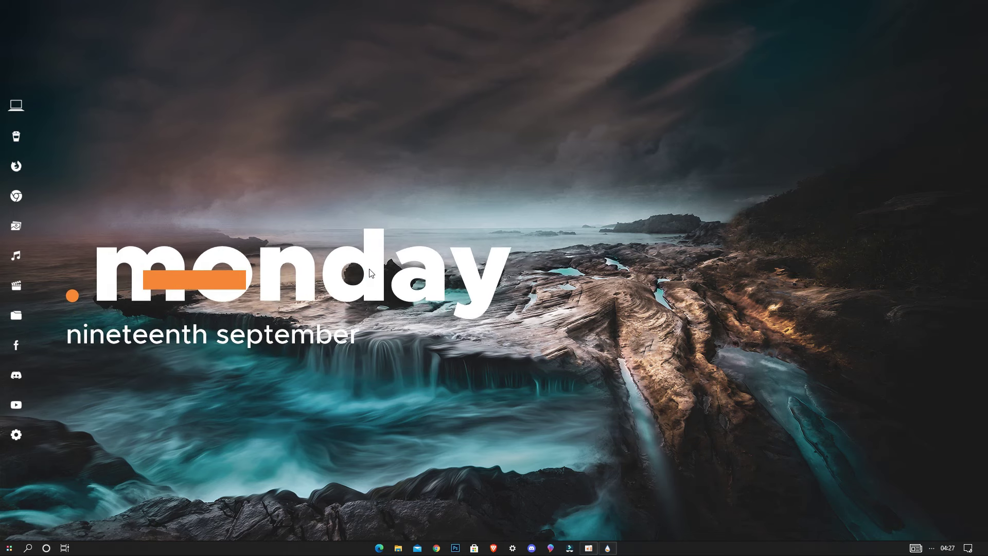
pyautogui.scroll(-3, 370, 273)
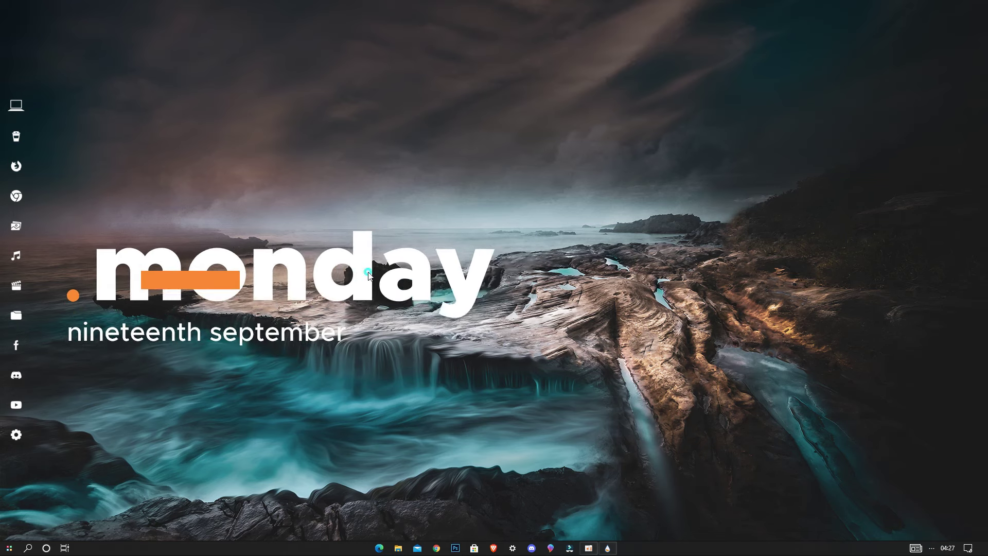
pyautogui.scroll(2, 369, 275)
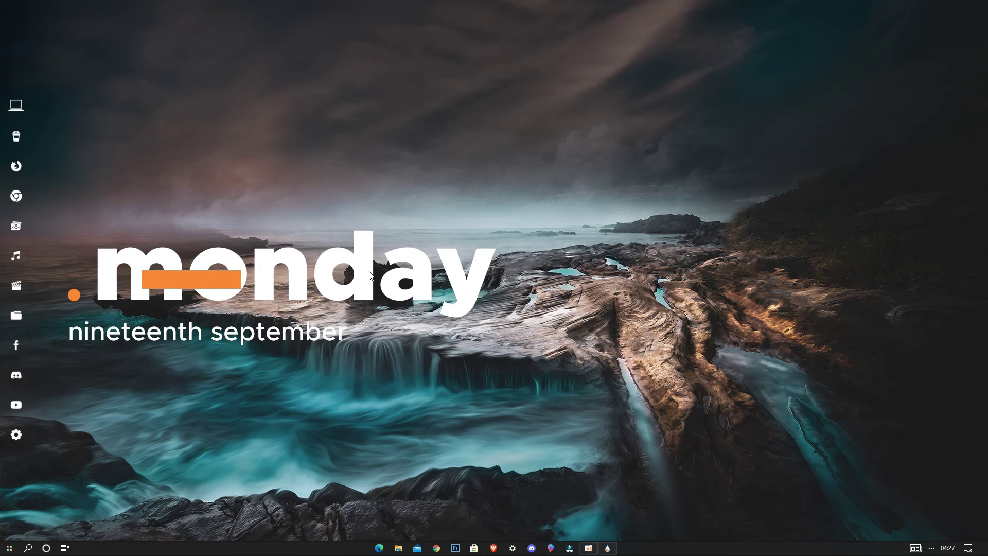
# Change Color 2 in the Densa settings from the skin's accent colour to blue 49,163,245.
pyautogui.click(369, 274)
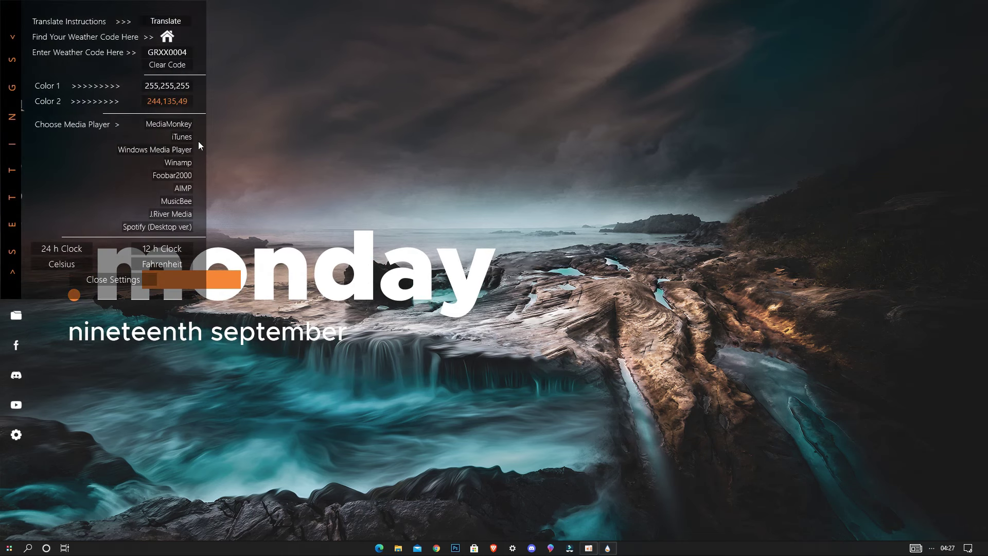
pyautogui.click(168, 101)
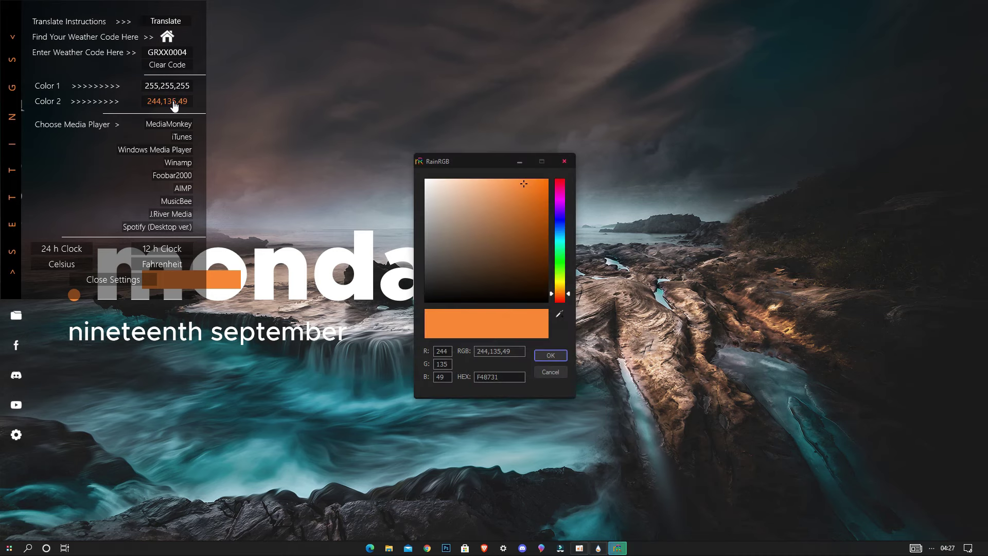
pyautogui.click(561, 230)
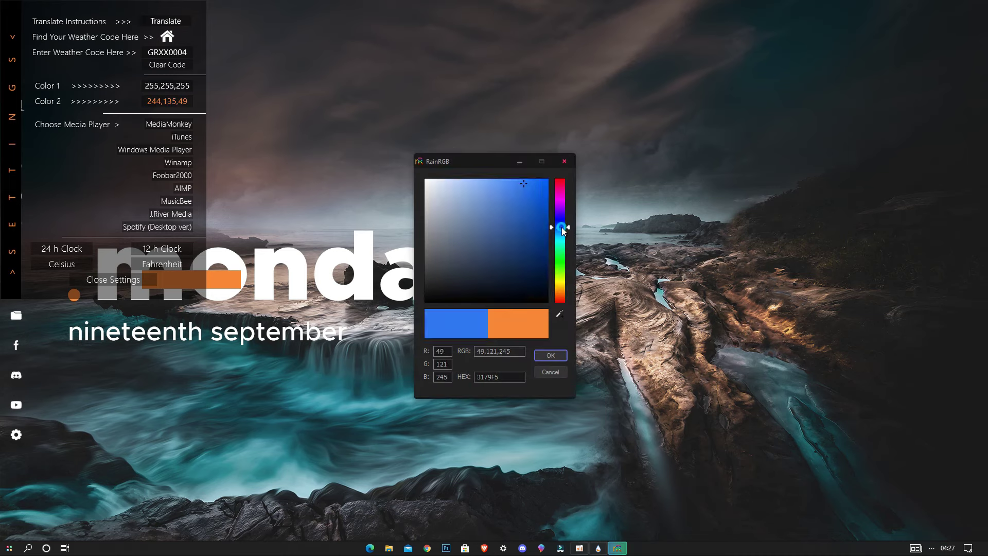
pyautogui.moveTo(567, 231); pyautogui.dragTo(570, 235)
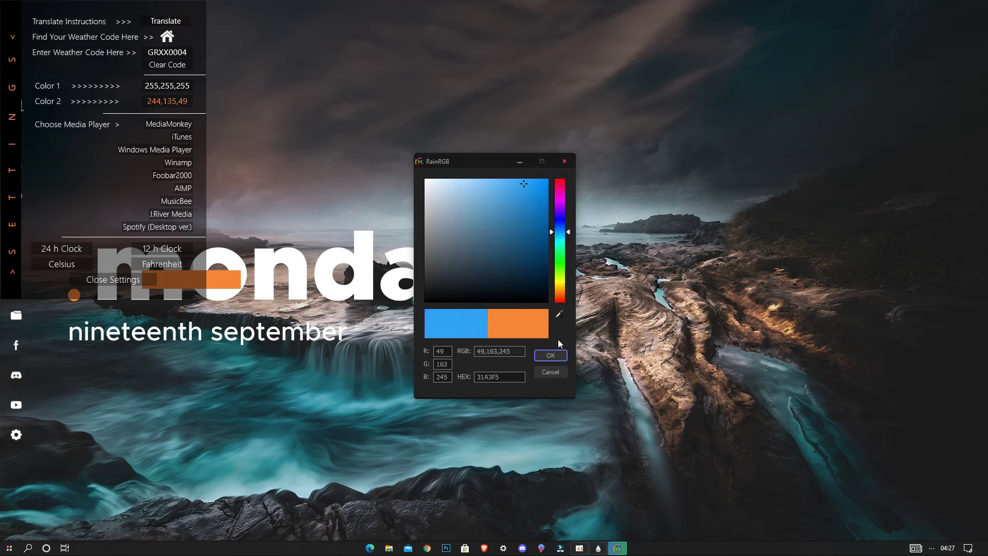
pyautogui.click(550, 355)
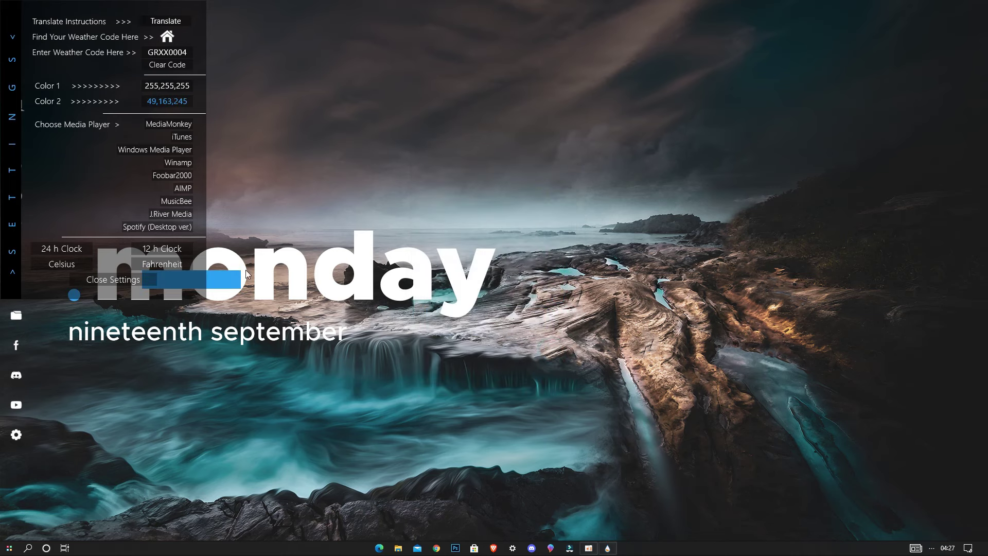
# Switch Densa to the 12 h clock format, close its settings, and nudge the date skin slightly right and down.
pyautogui.click(155, 249)
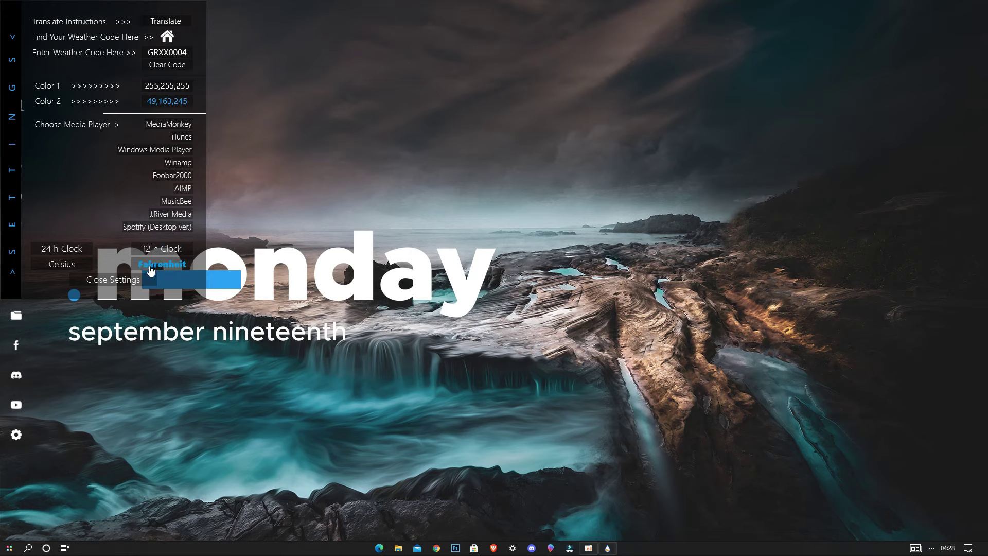
pyautogui.click(129, 280)
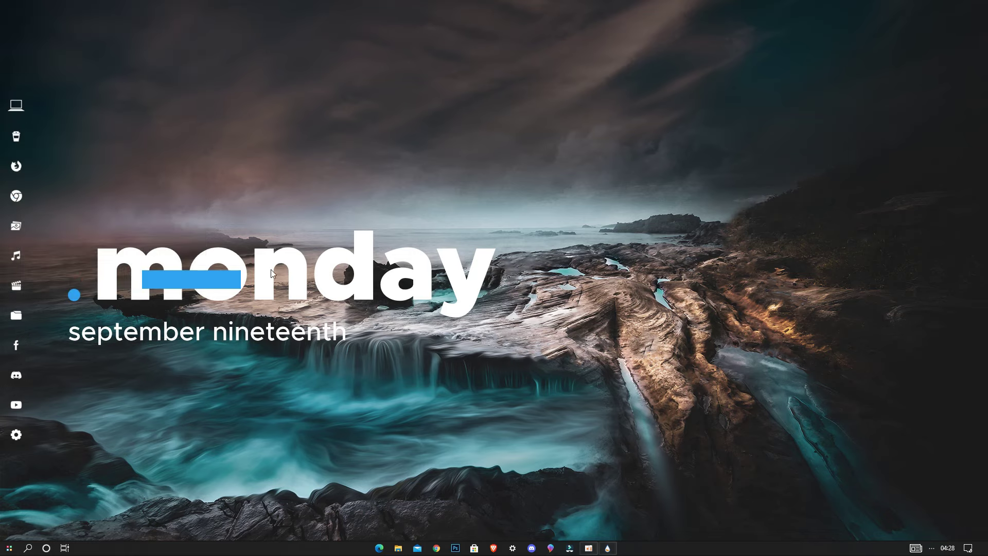
pyautogui.moveTo(476, 286); pyautogui.dragTo(484, 292)
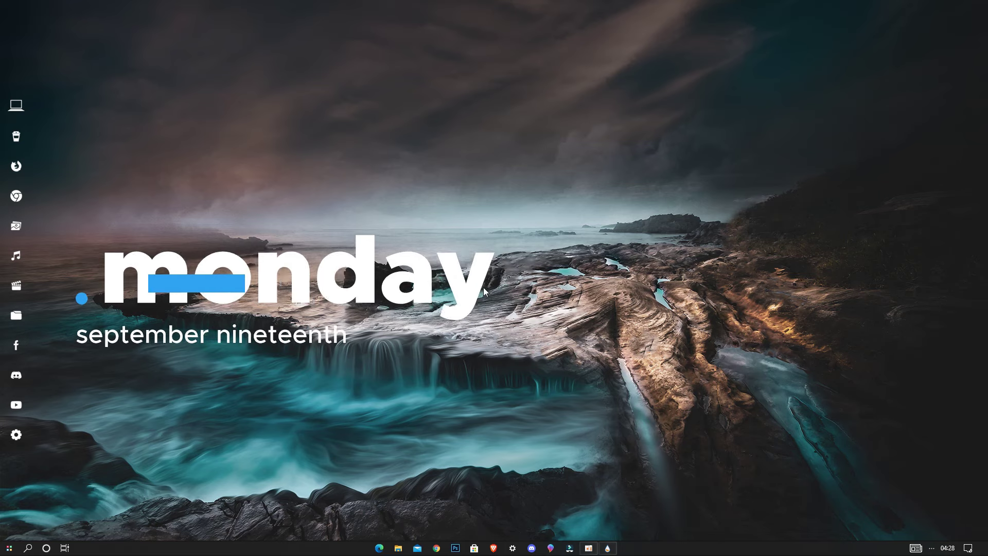
# Load Densa's Dock.ini and Time.ini skins in the Rainmeter manager and close the manager window.
pyautogui.click(934, 542)
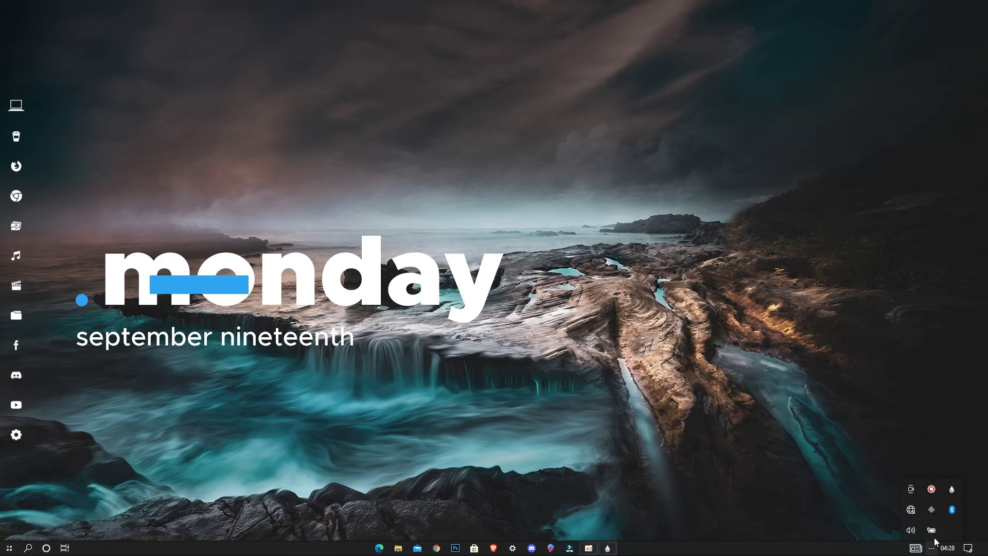
pyautogui.click(953, 490)
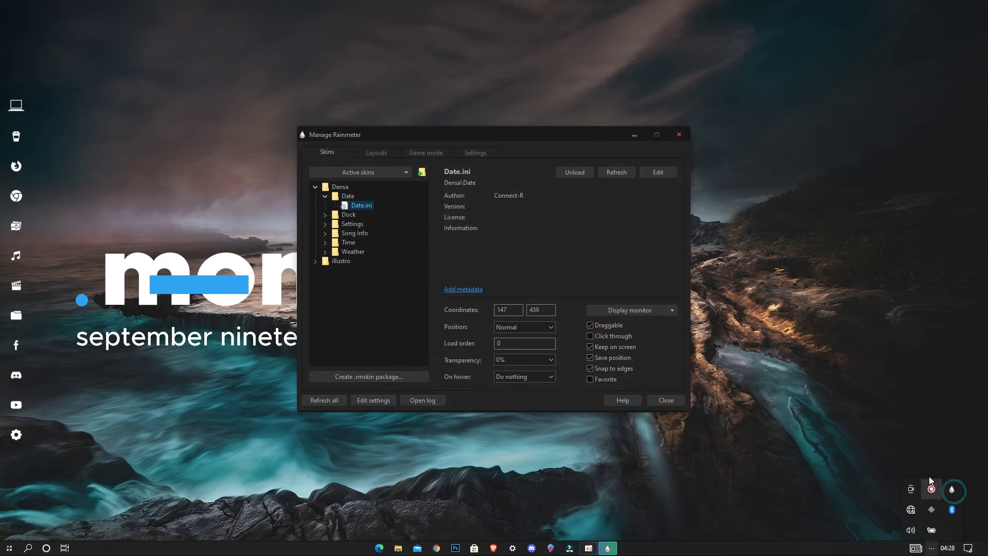
pyautogui.doubleClick(350, 214)
pyautogui.doubleClick(366, 224)
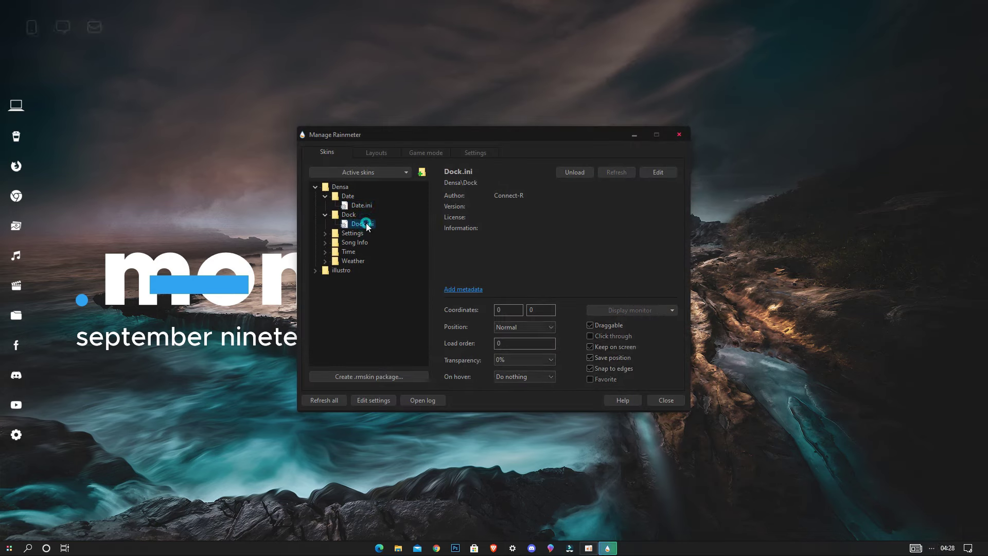
pyautogui.doubleClick(349, 251)
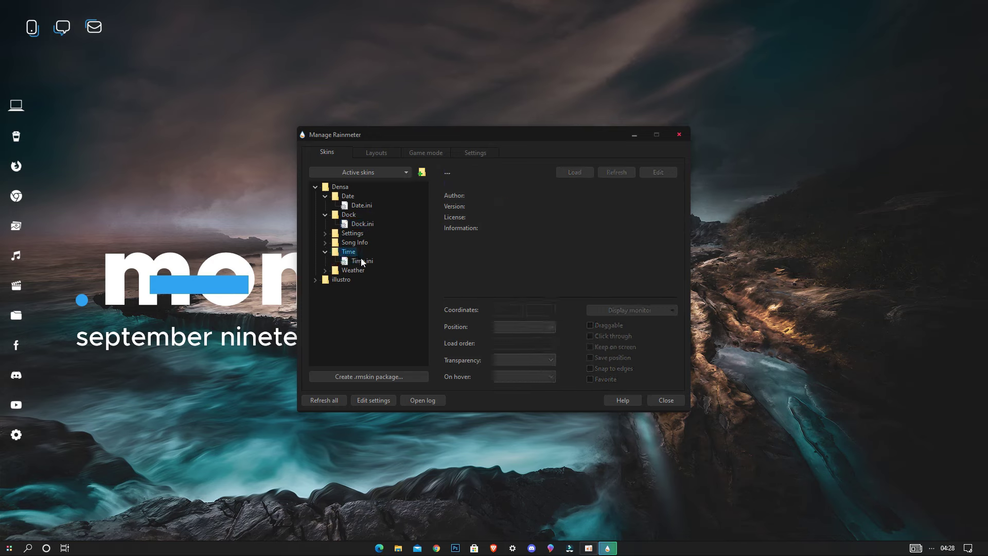
pyautogui.doubleClick(361, 261)
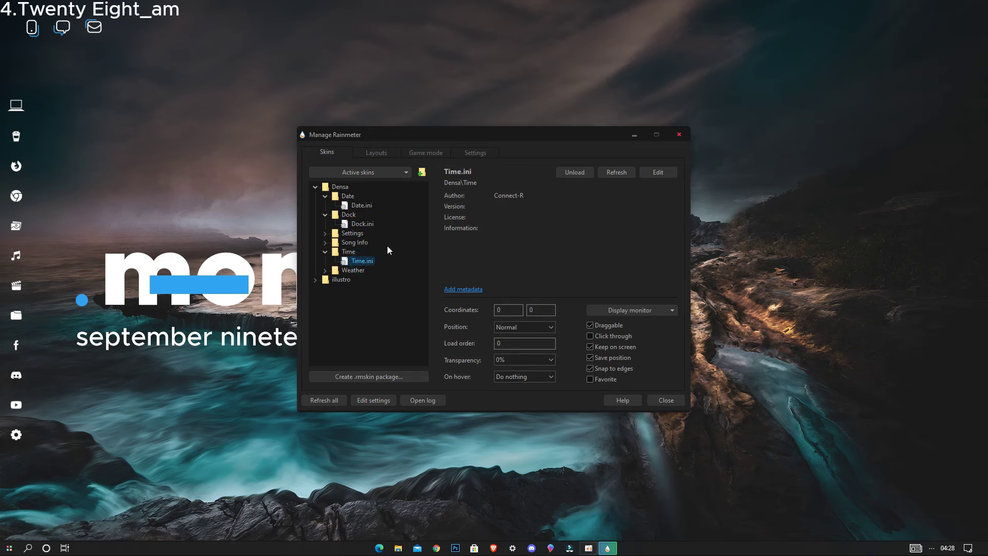
pyautogui.click(679, 134)
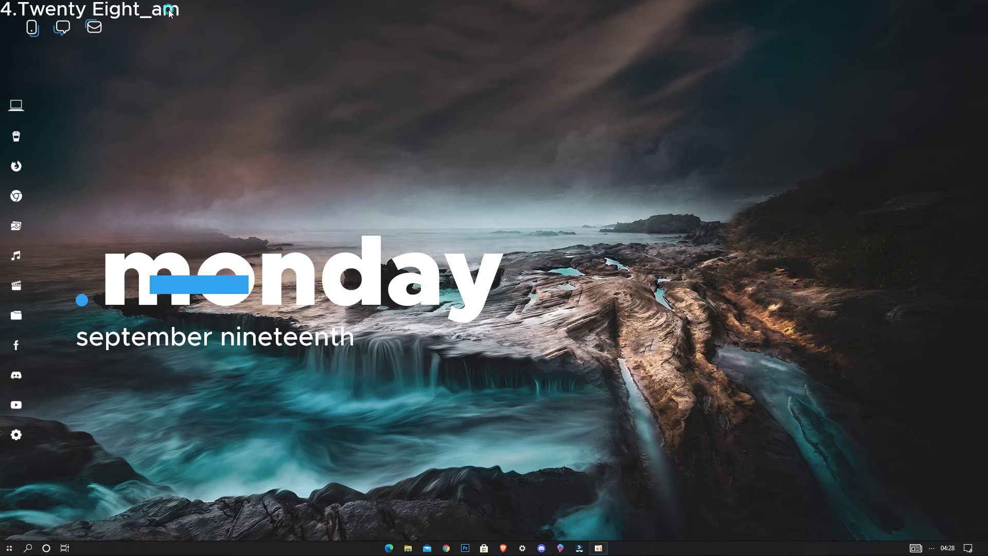
# Place the time skin just above the weekday text and the Densa dock icons directly above the time.
pyautogui.moveTo(171, 12); pyautogui.dragTo(251, 221)
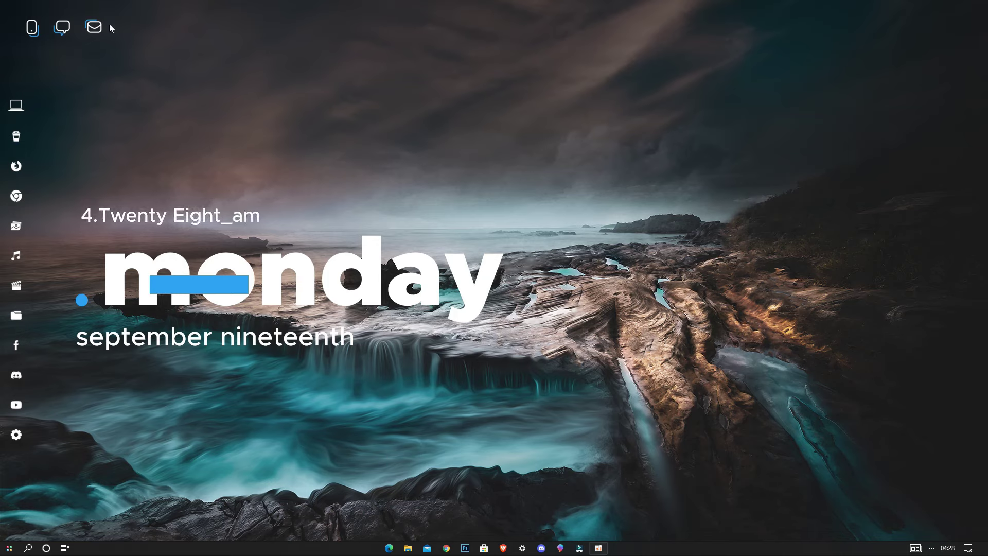
pyautogui.moveTo(100, 25); pyautogui.dragTo(156, 173)
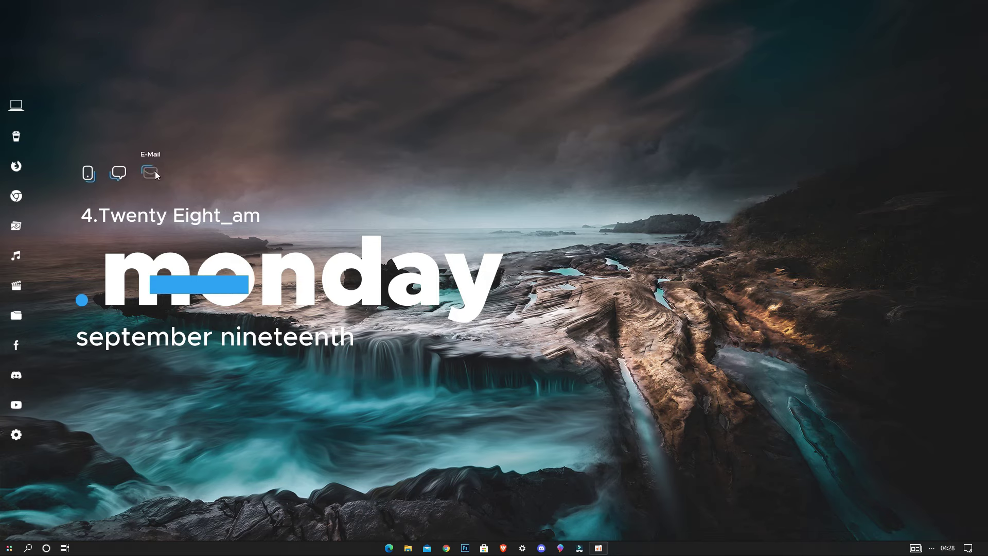
# Enable Click through for the Densa time skin.
pyautogui.rightClick(172, 215)
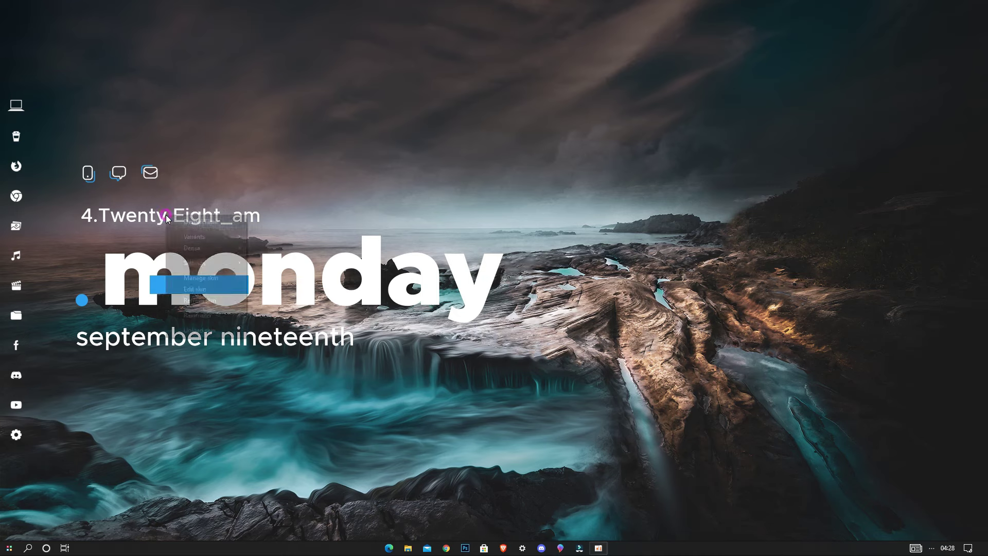
pyautogui.moveTo(213, 266)
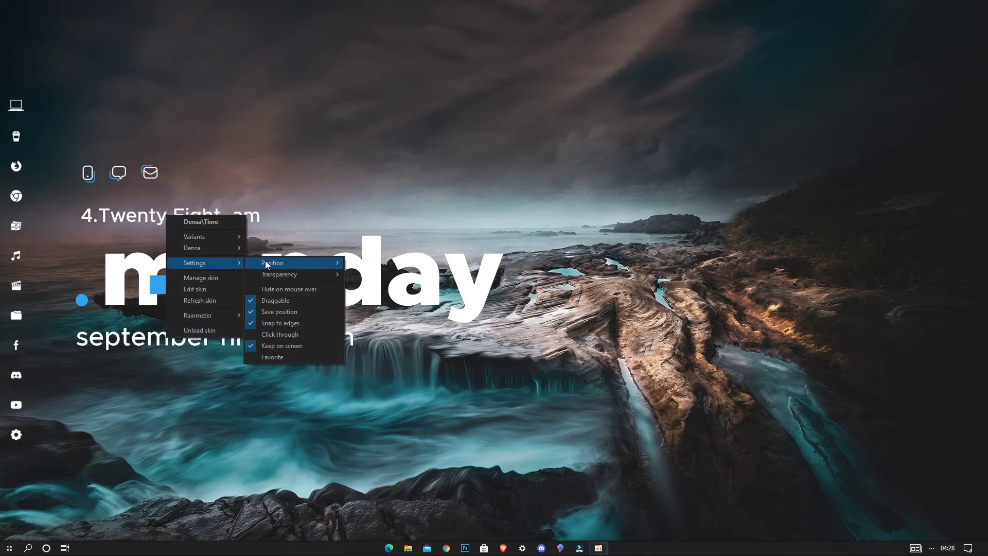
pyautogui.click(266, 335)
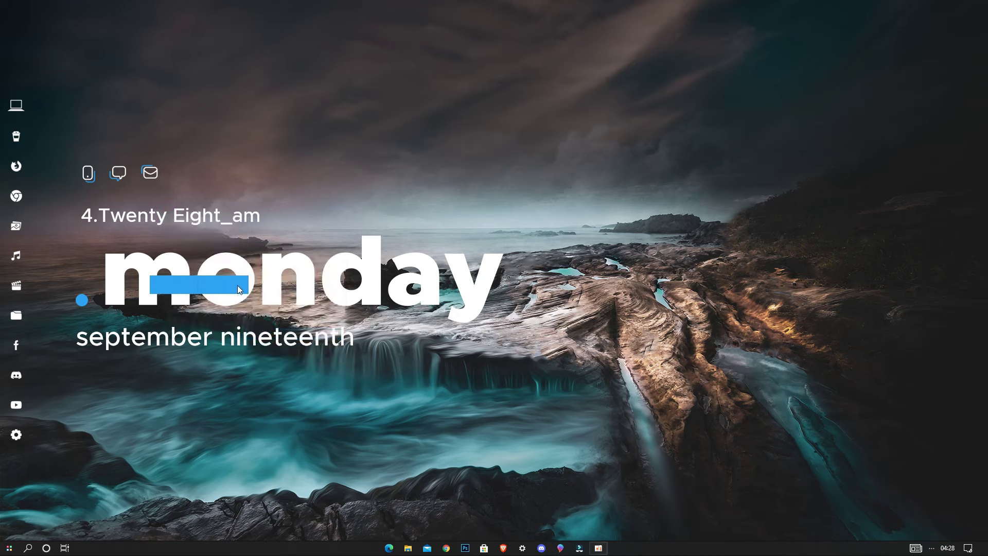
# Lock the Densa dock skin in place by turning off its Draggable setting.
pyautogui.rightClick(162, 169)
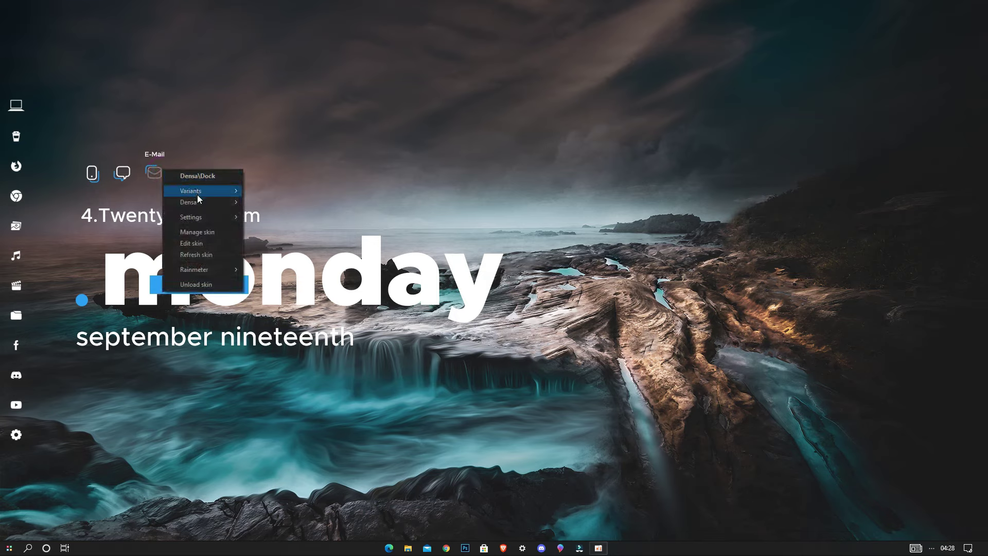
pyautogui.moveTo(199, 216)
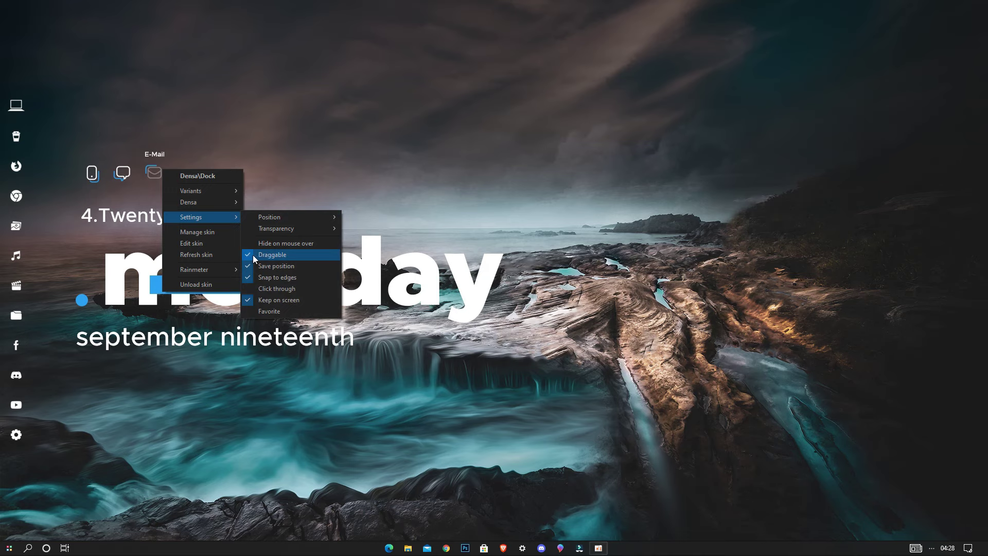
pyautogui.click(274, 254)
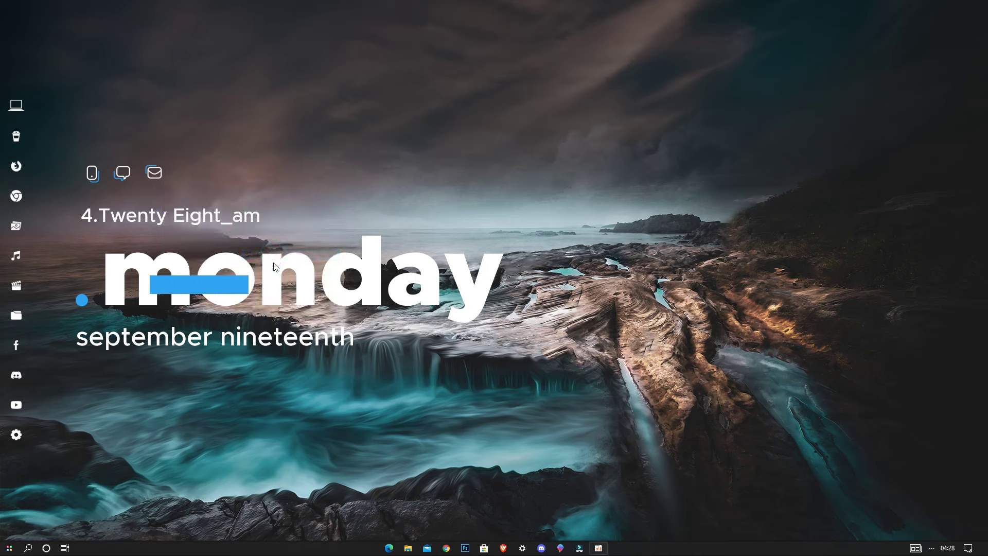
# Enable Click through for the Densa date skin.
pyautogui.rightClick(272, 267)
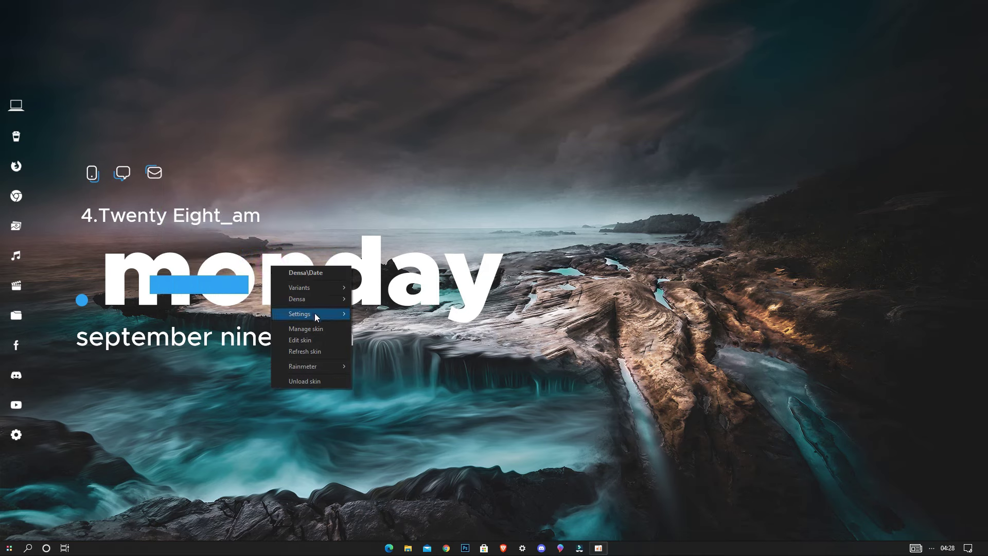
pyautogui.moveTo(314, 313)
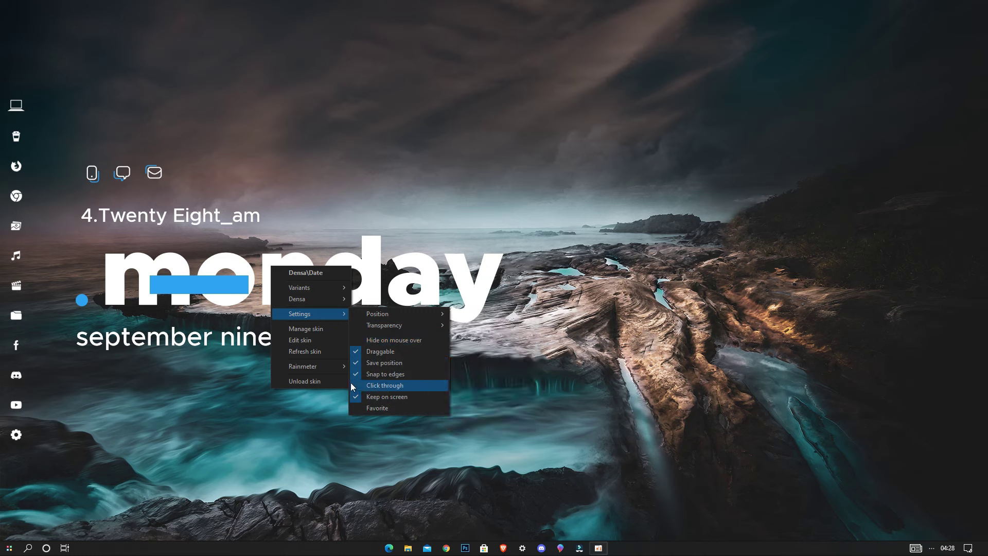
pyautogui.click(368, 384)
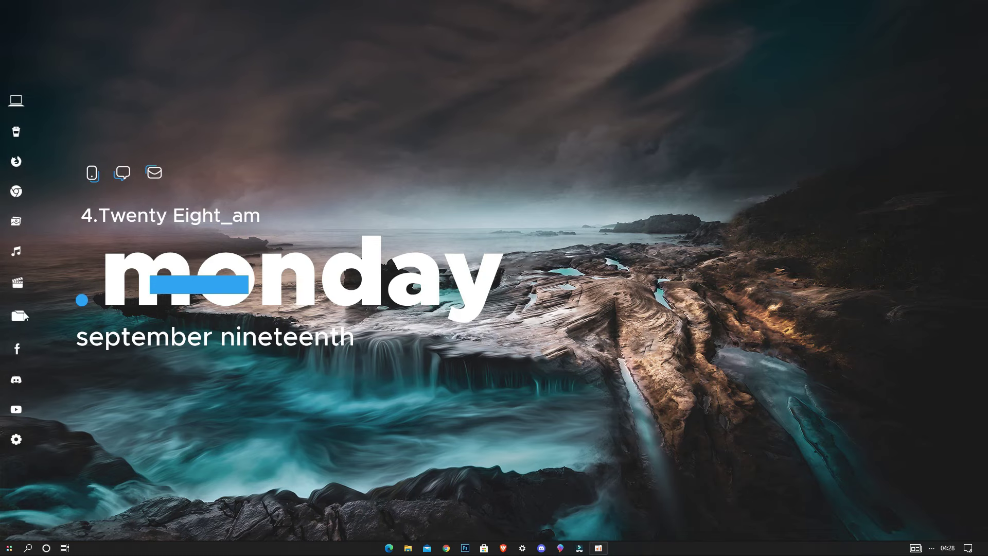
# Open This PC from the Nexus dock to examine the themed icons in Quick access and Local Disk (C:), and close the window.
pyautogui.click(19, 104)
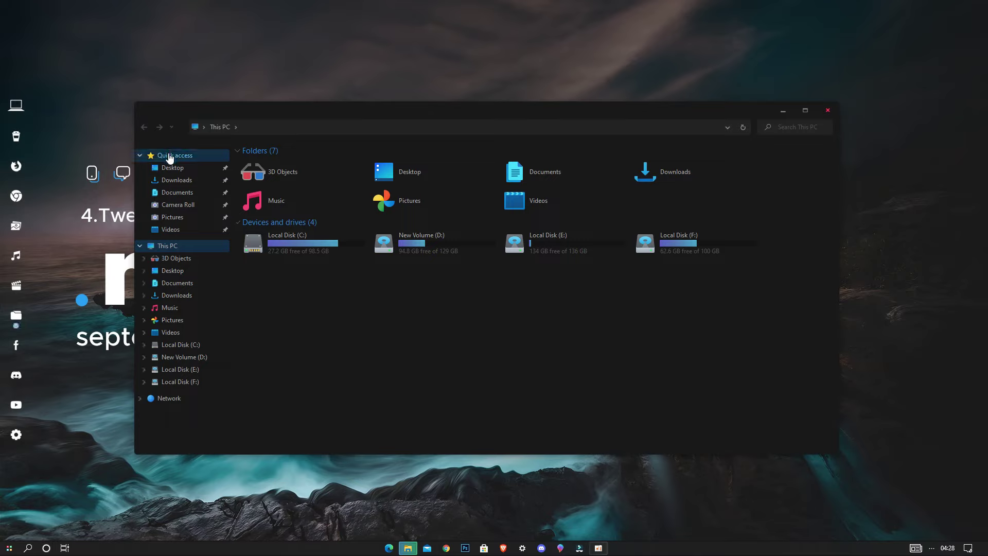
pyautogui.click(141, 156)
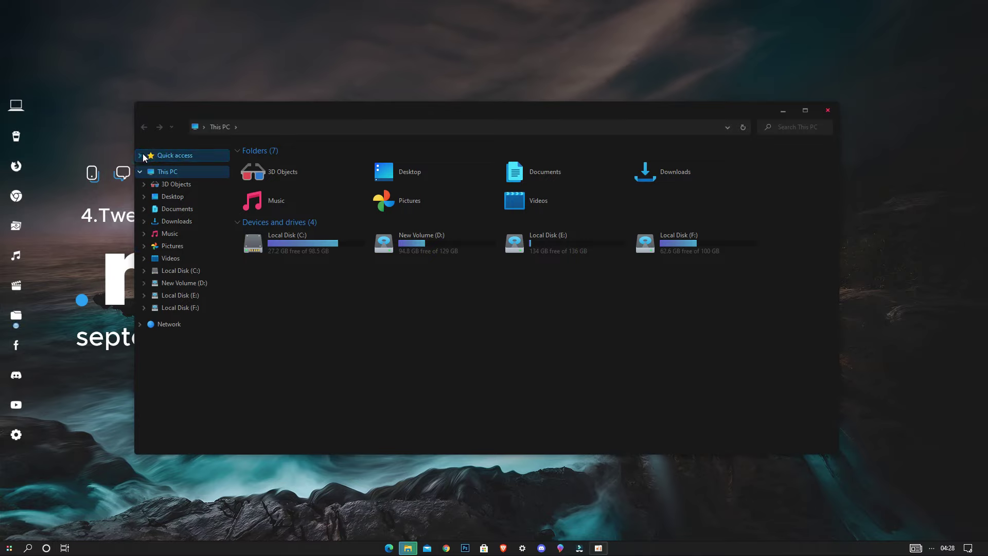
pyautogui.click(164, 157)
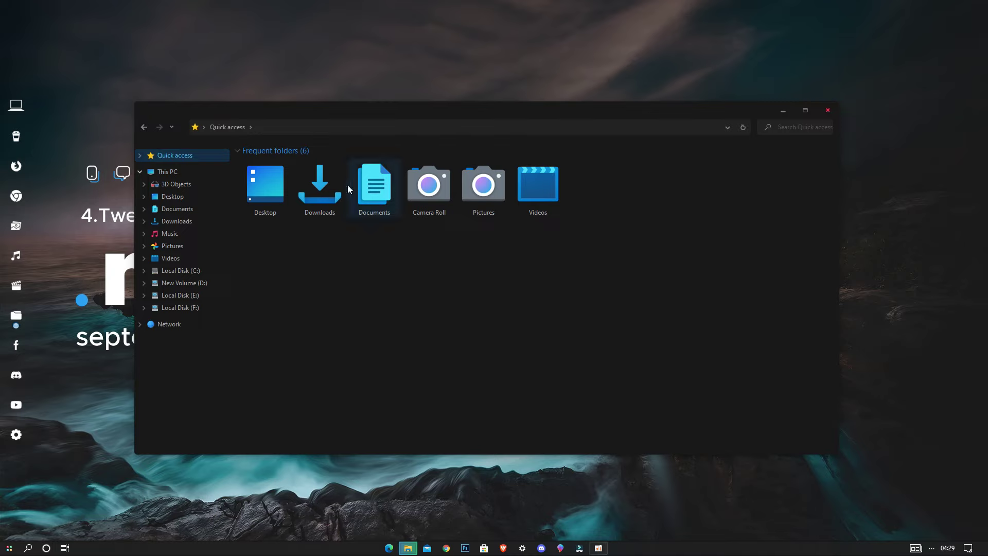
pyautogui.click(170, 172)
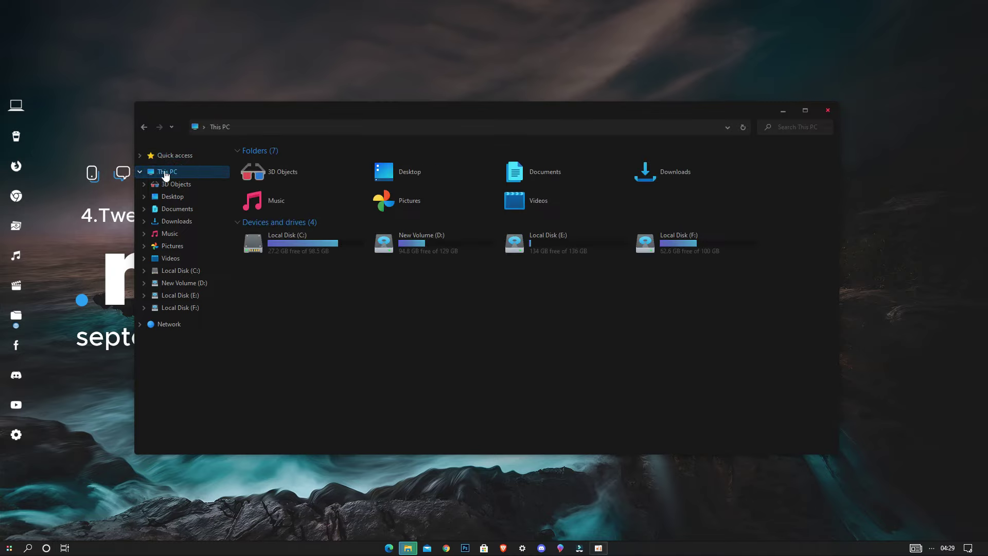
pyautogui.click(141, 172)
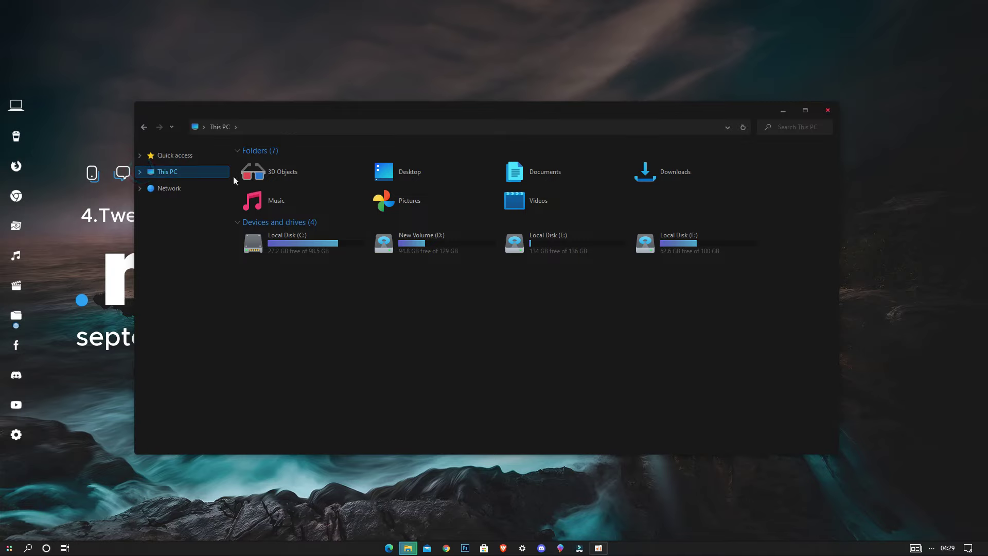
pyautogui.doubleClick(289, 242)
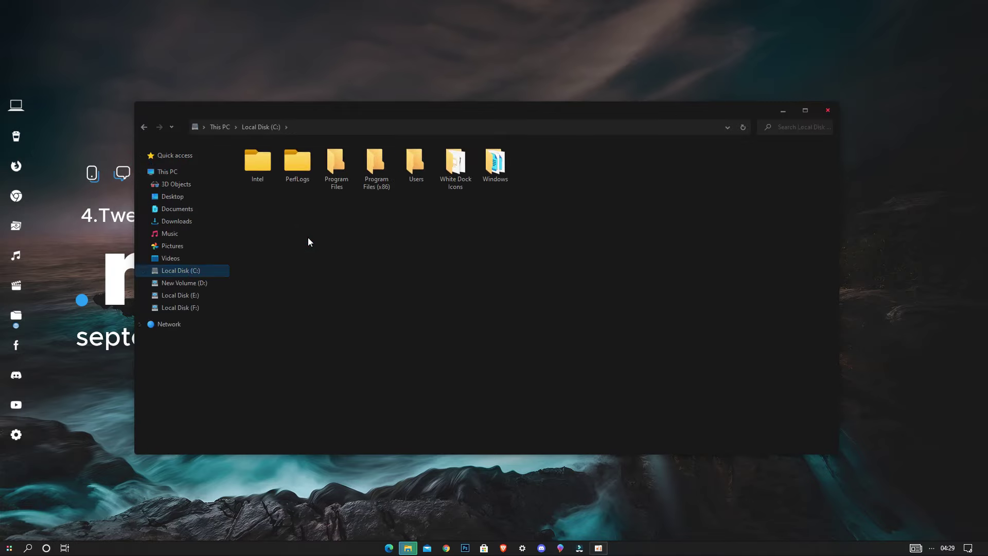
pyautogui.click(827, 111)
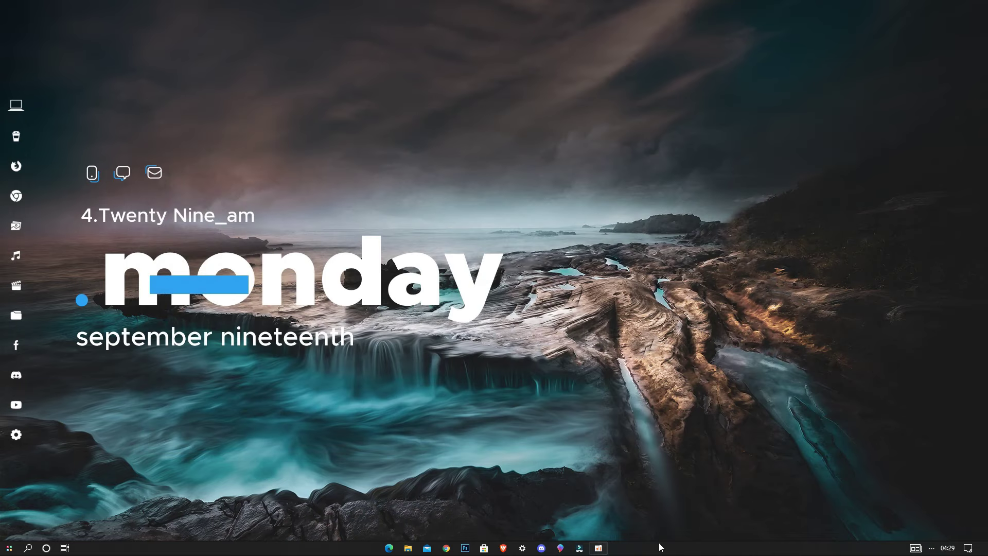